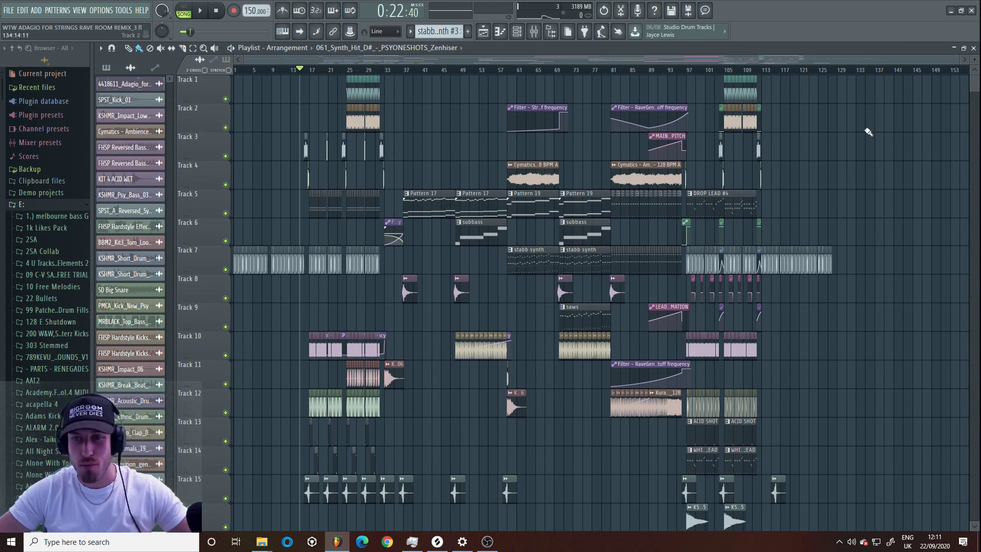
scroll(473, 228, down, 5)
scroll(473, 265, up, 5)
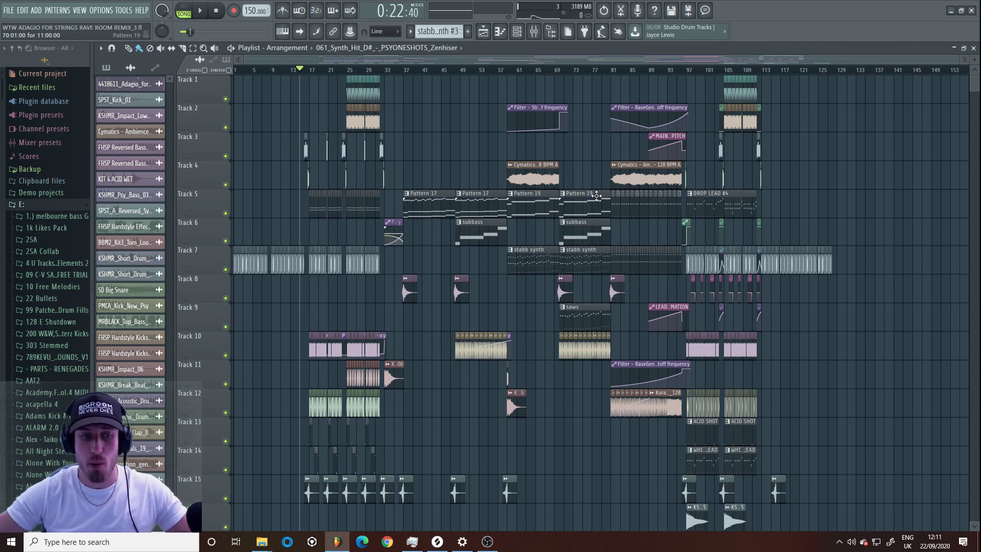
click(569, 295)
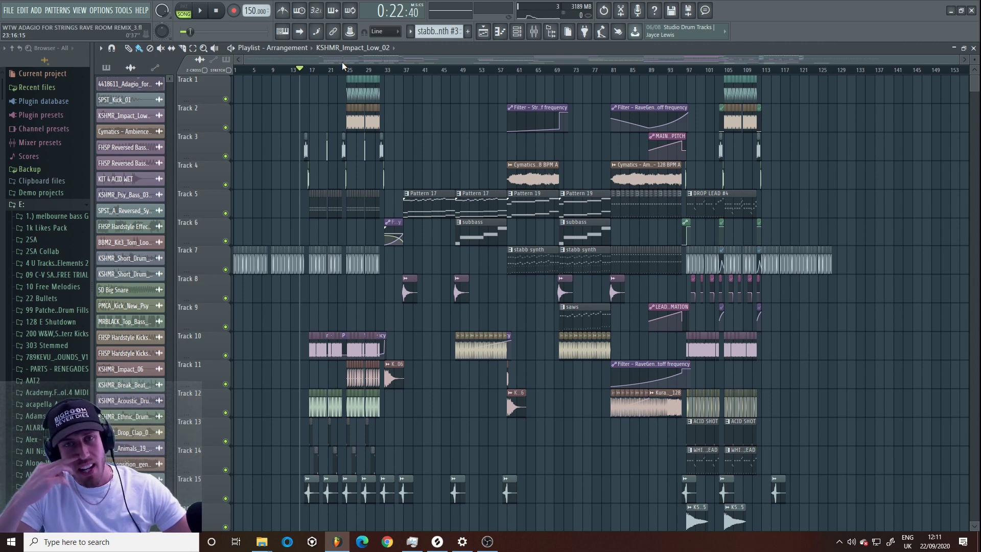
- Bring up the Olly James Signature Sounds folders in the browser and widen it so their full names fit
drag(2, 92, 2, 256)
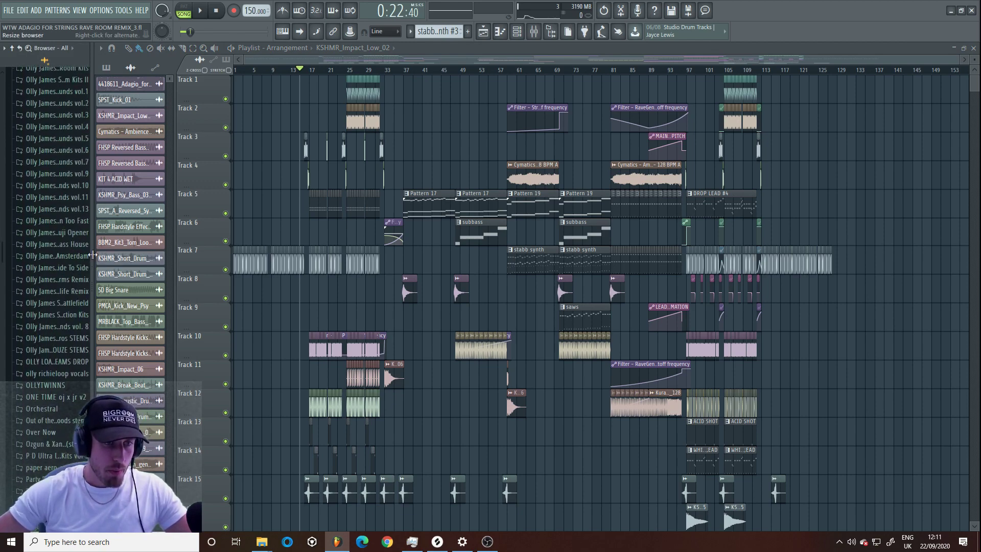
drag(94, 257, 150, 257)
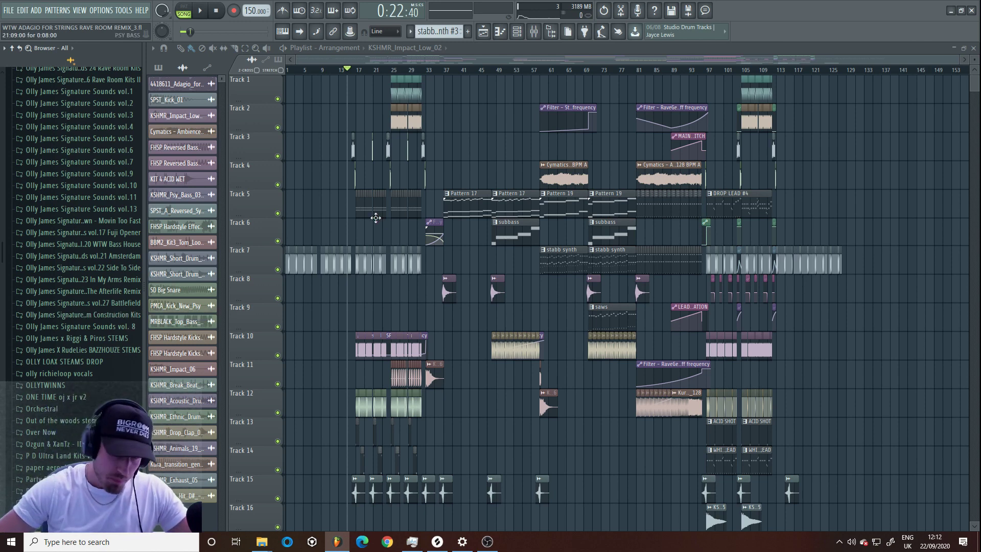
- Pick the SPST_Kick_01 clip on Track 7 as the active playlist sample
click(373, 264)
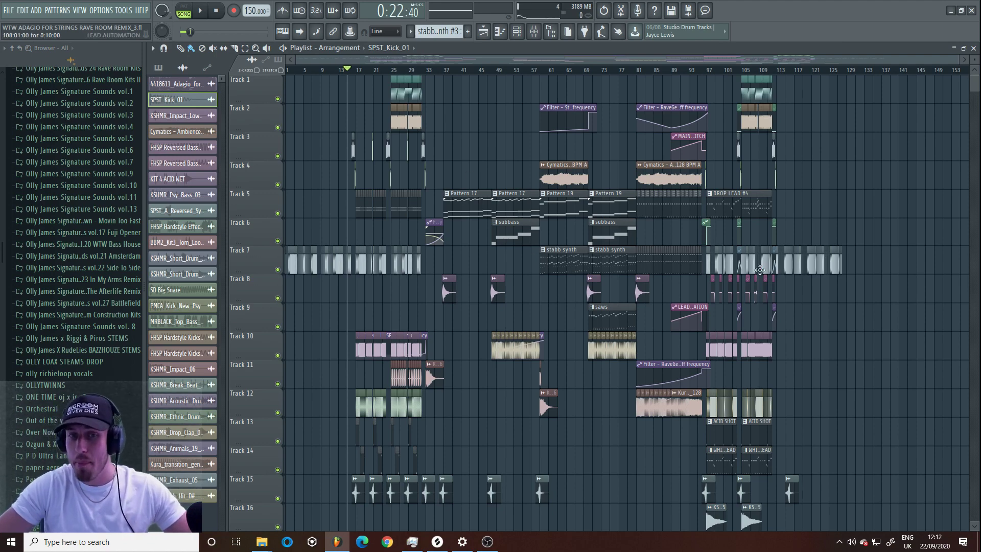
scroll(569, 240, down, 3)
scroll(578, 249, up, 3)
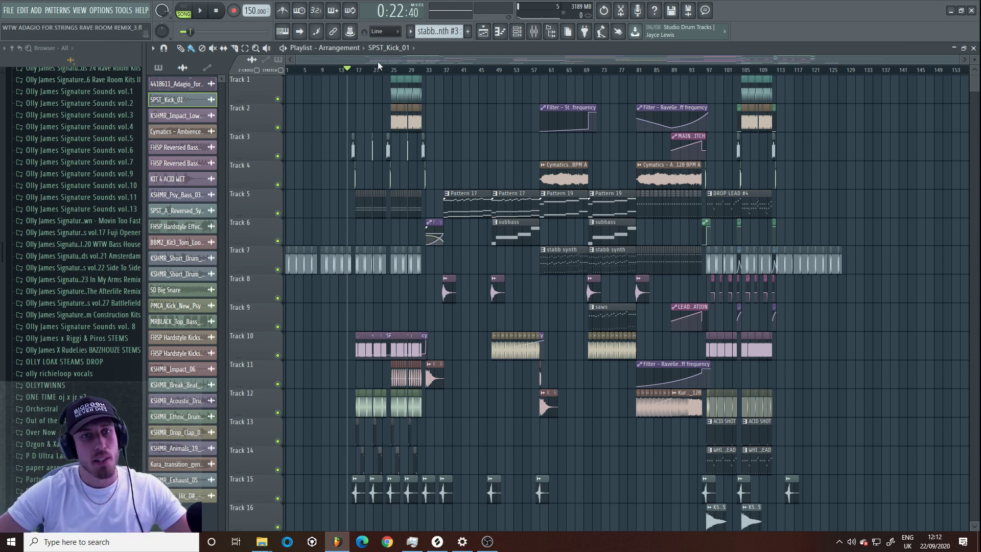
- Play the arrangement from bar 15 to listen to the section where the bass and drums enter
key(space)
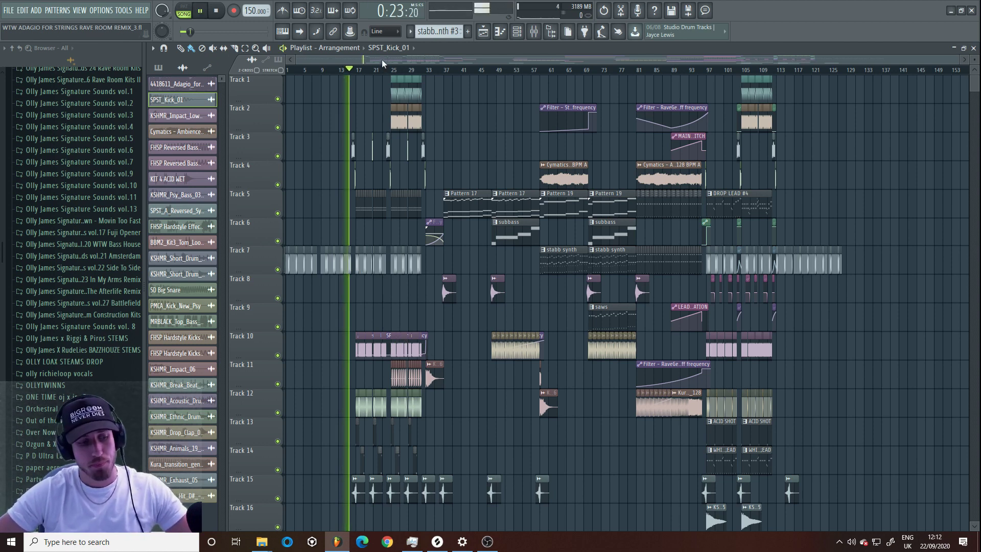
key(space)
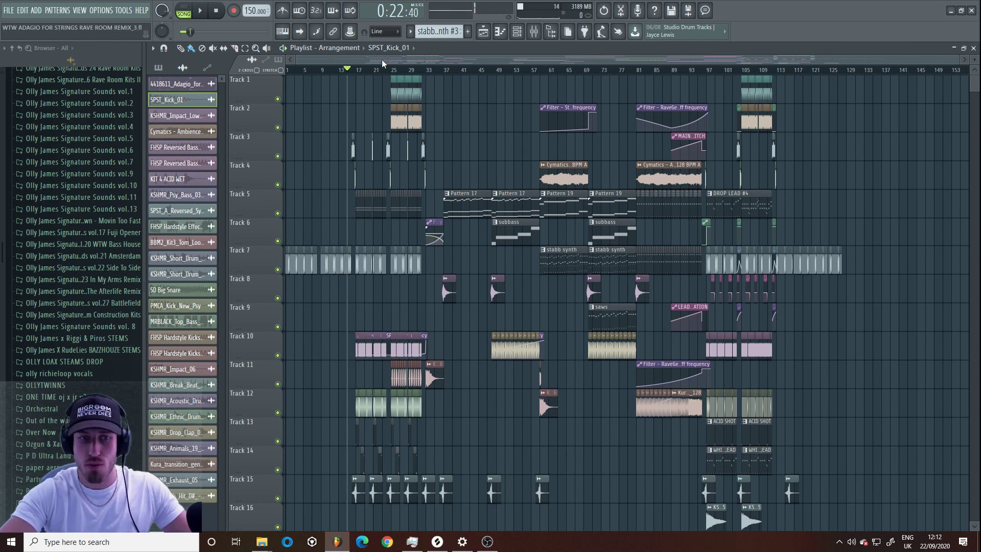
key(space)
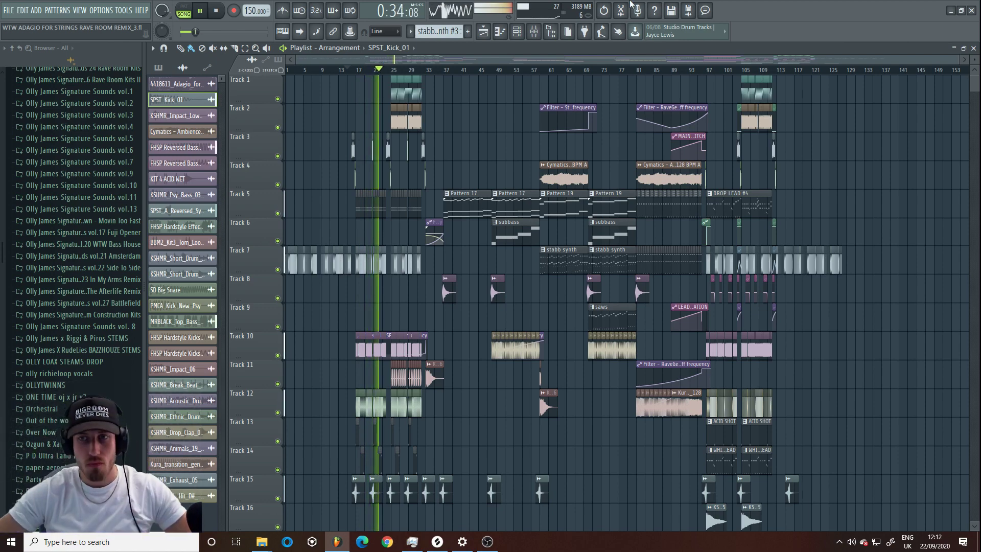
drag(966, 59, 892, 74)
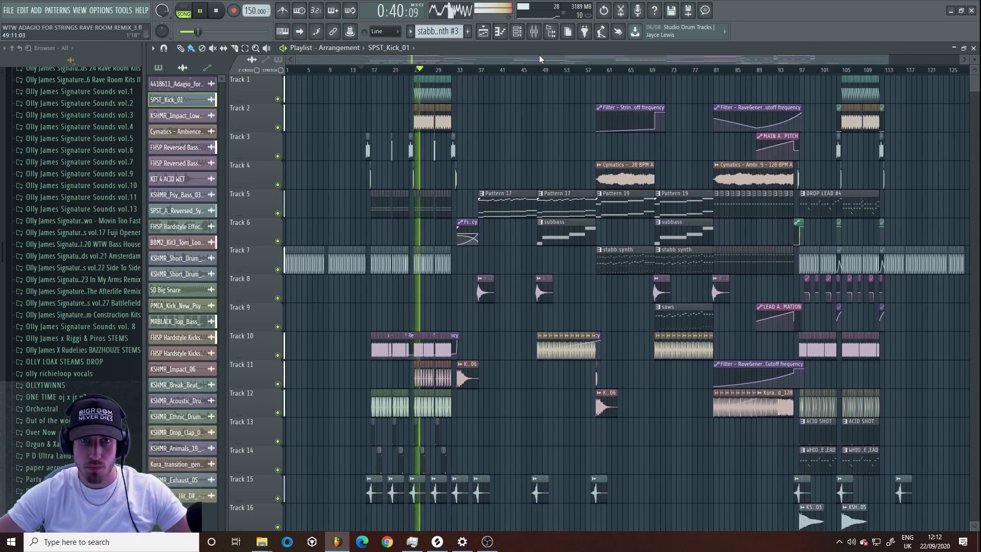
- Audition the break and build-up by moving playback to about bars 48, 59, 70, 81 and 95
click(541, 70)
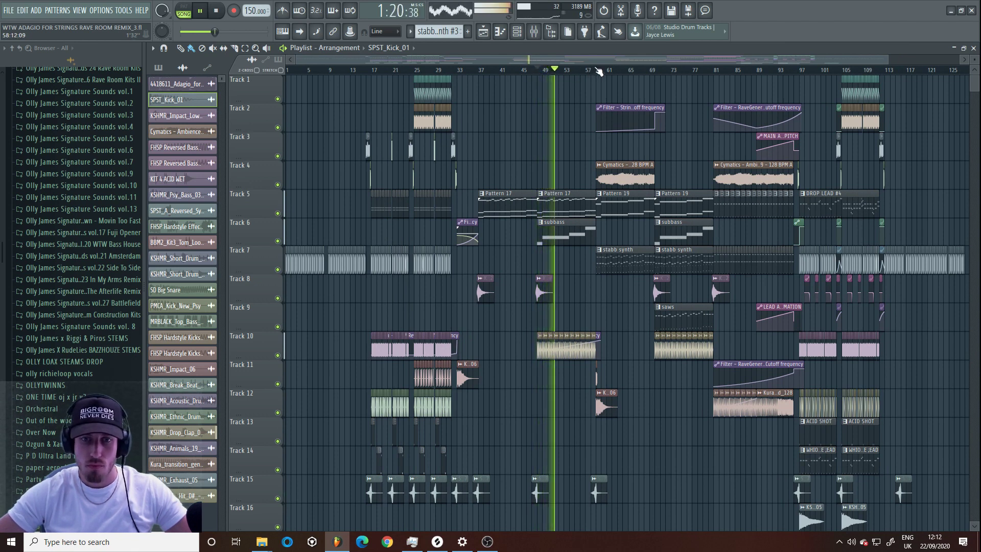
click(598, 70)
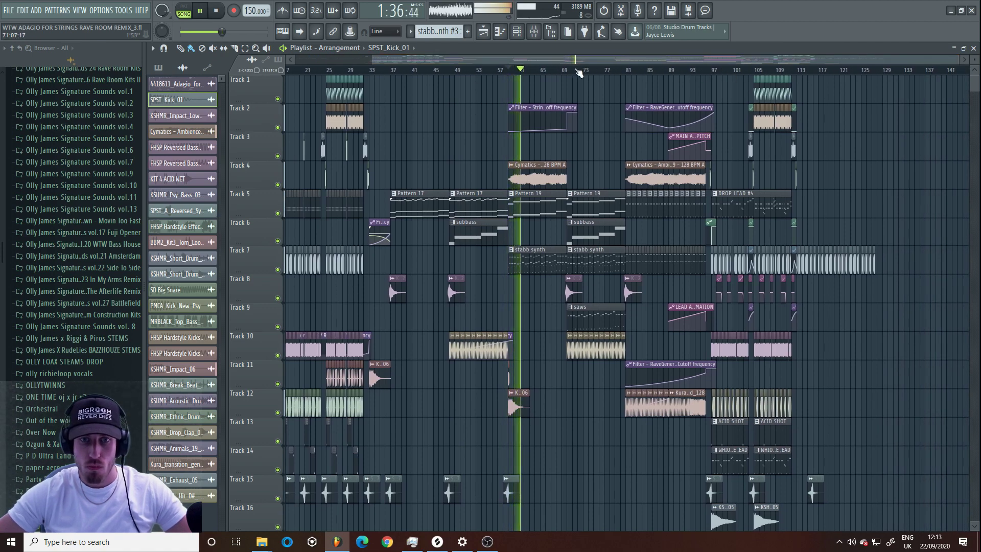
scroll(577, 112, down, 2)
scroll(575, 124, up, 2)
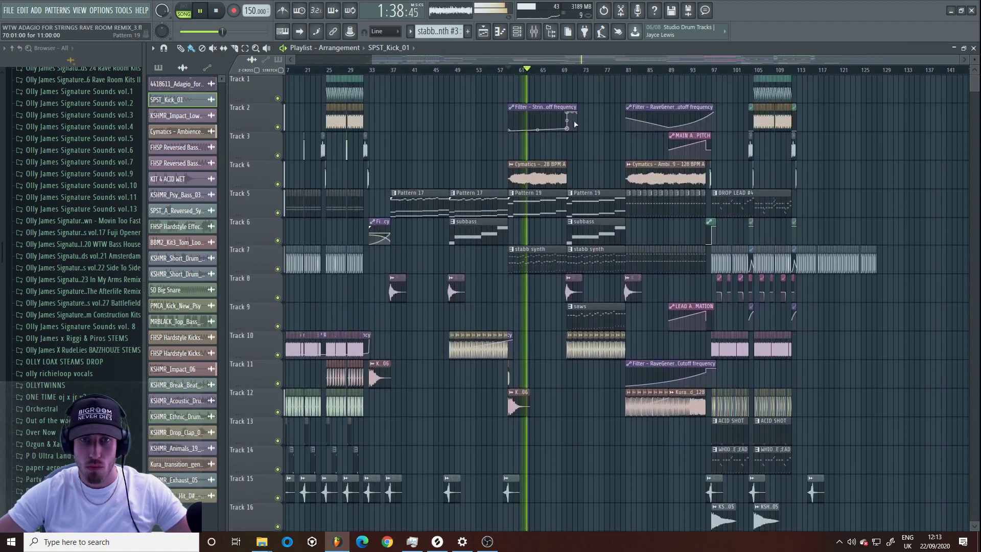
click(570, 71)
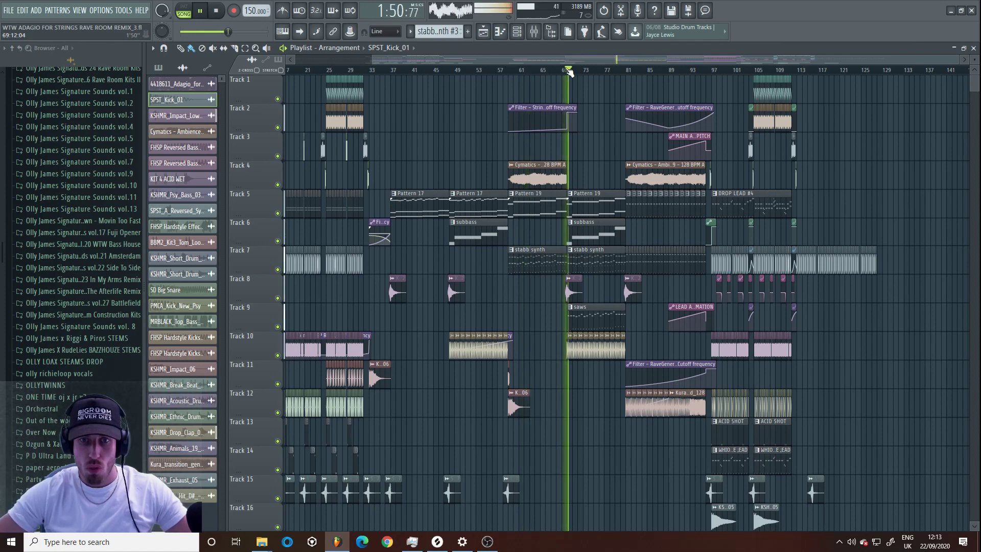
click(624, 70)
click(699, 71)
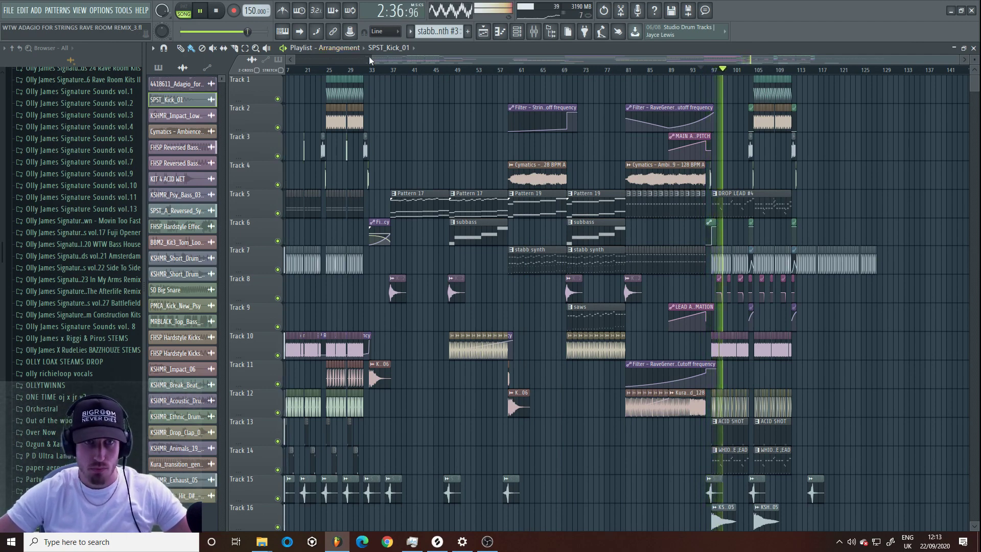
- Listen to the second drop while reviewing its clips across the tracks, and stop playback
scroll(370, 61, down, 2)
scroll(363, 84, down, 4)
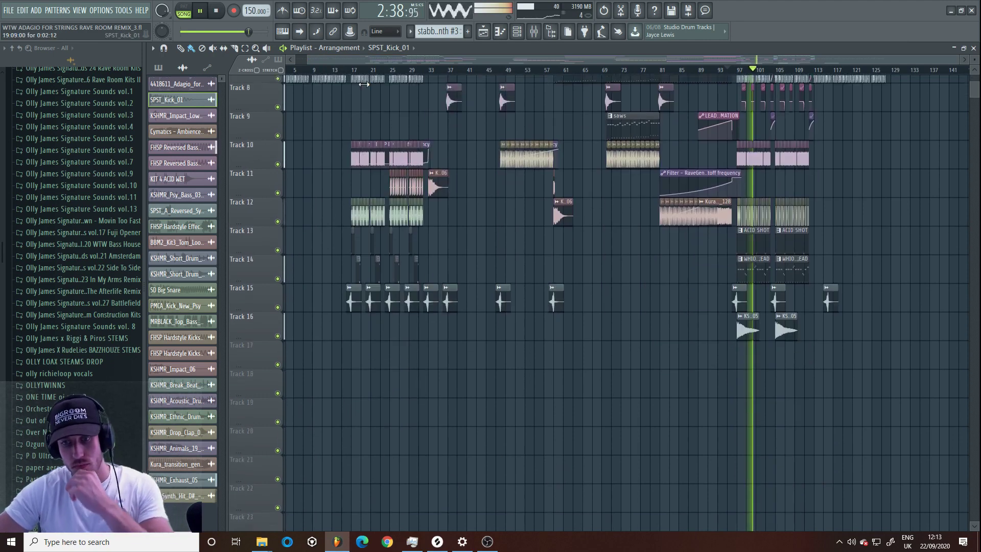
scroll(363, 85, up, 5)
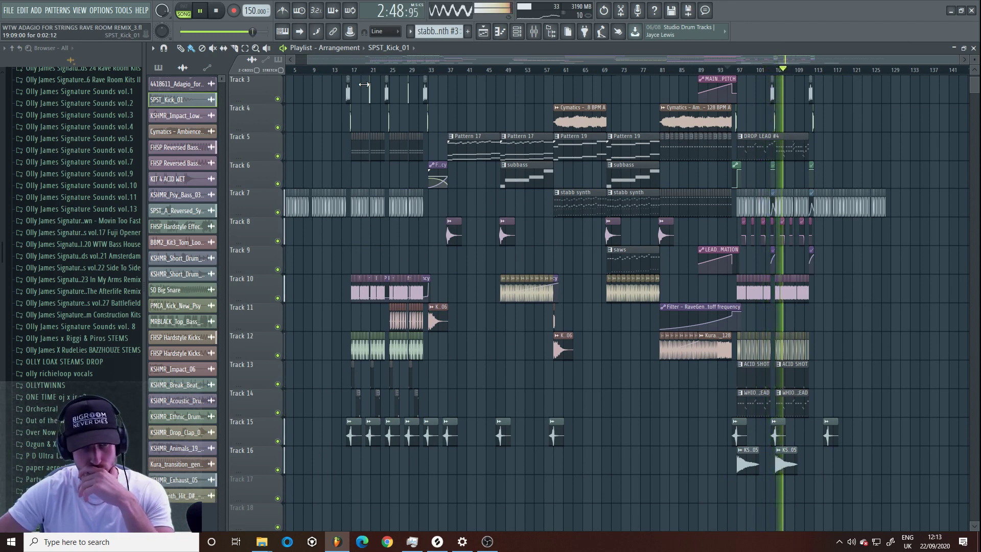
scroll(297, 59, down, 1)
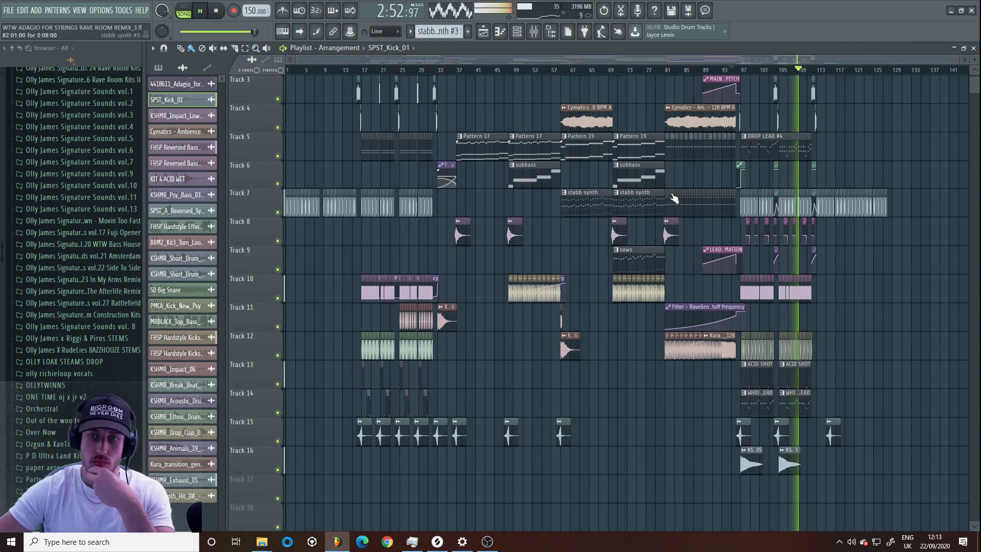
scroll(654, 192, up, 2)
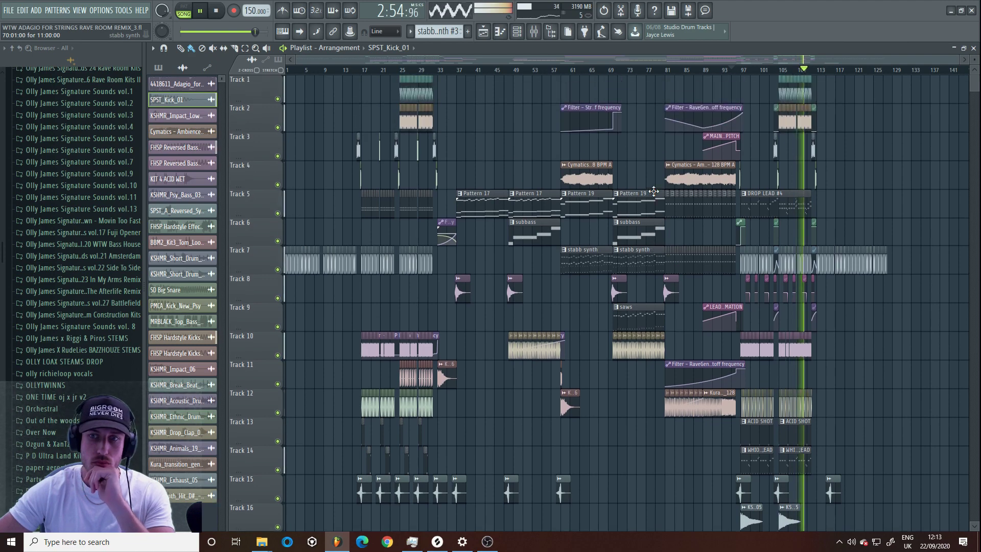
scroll(654, 193, down, 6)
scroll(653, 197, up, 6)
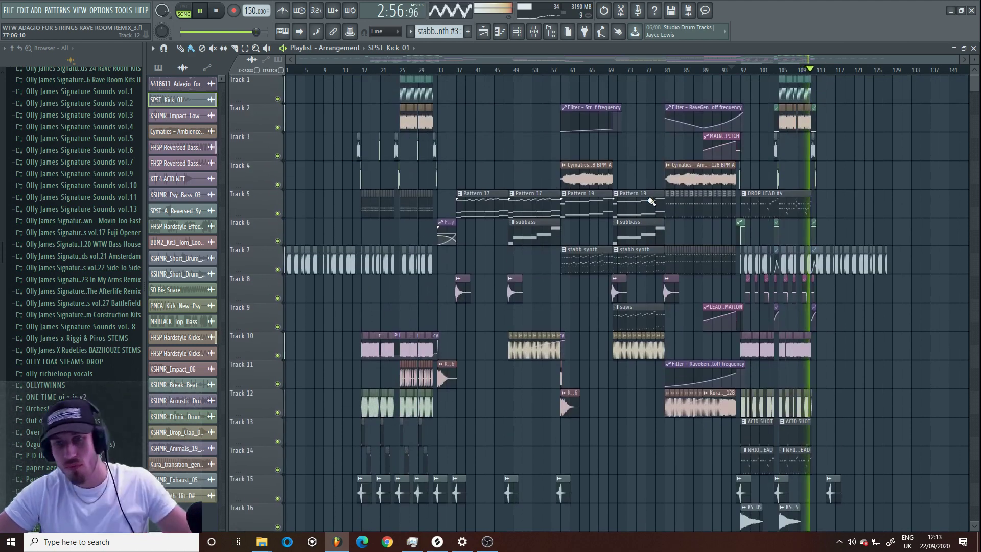
key(space)
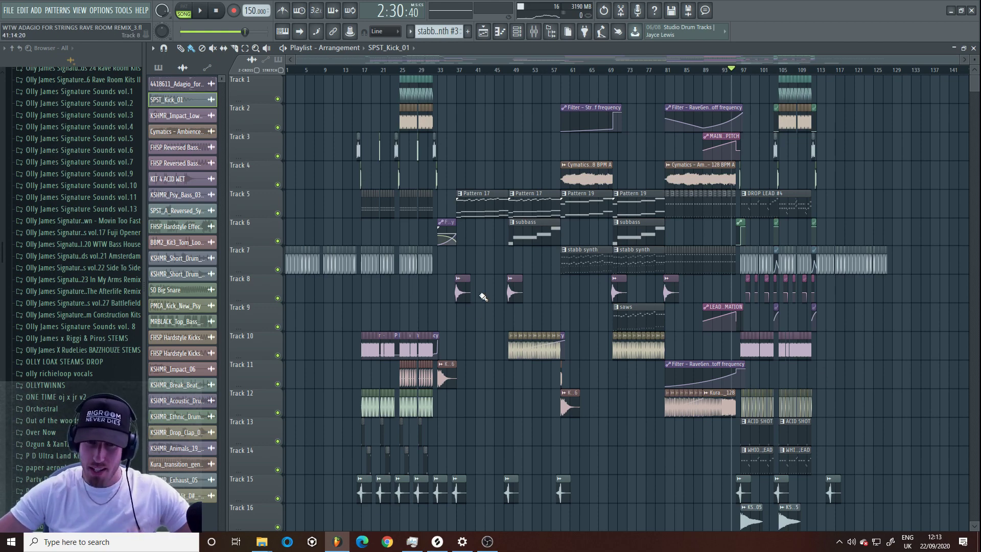
- Undo the stray kick clip painted on Track 16 at about bar 30
scroll(445, 276, down, 5)
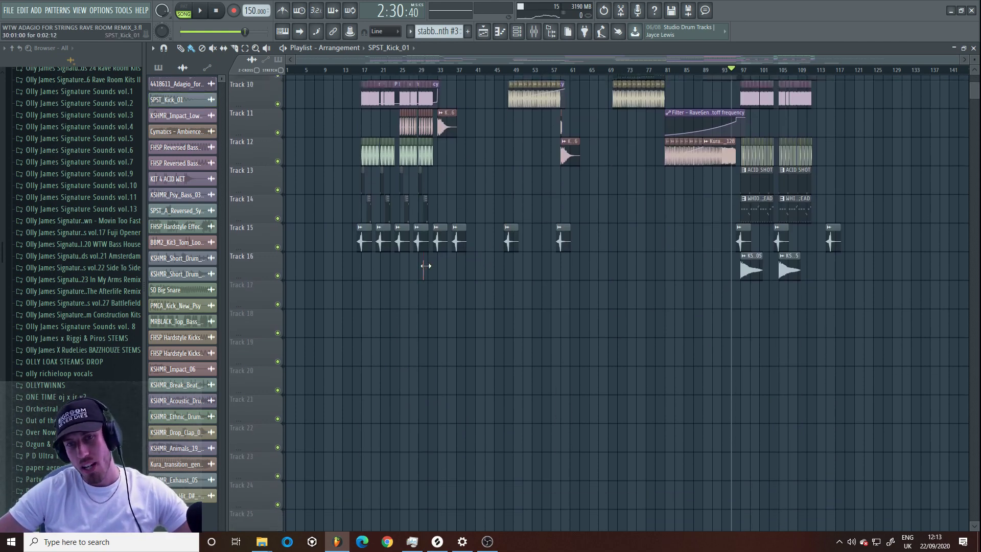
scroll(427, 267, up, 5)
scroll(254, 185, down, 5)
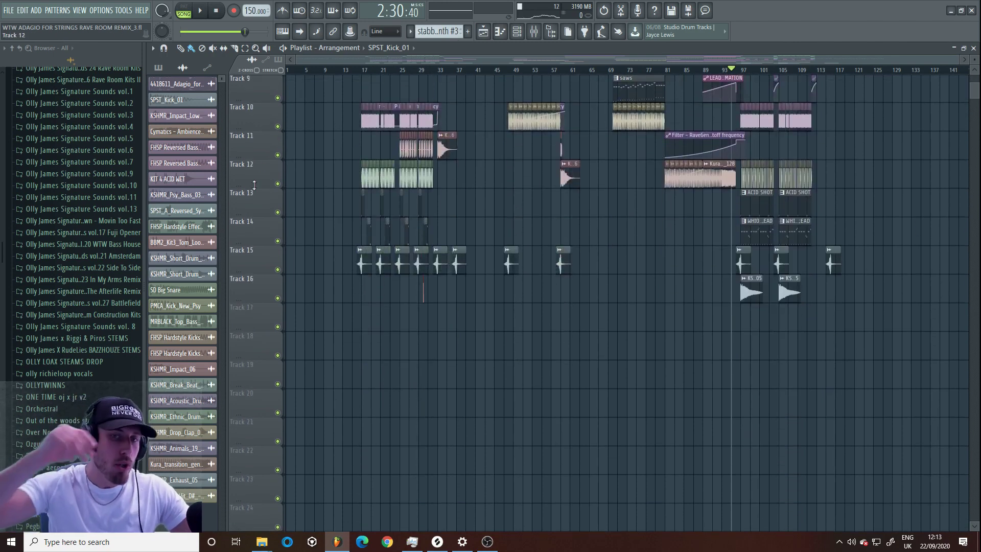
key(ctrl+z)
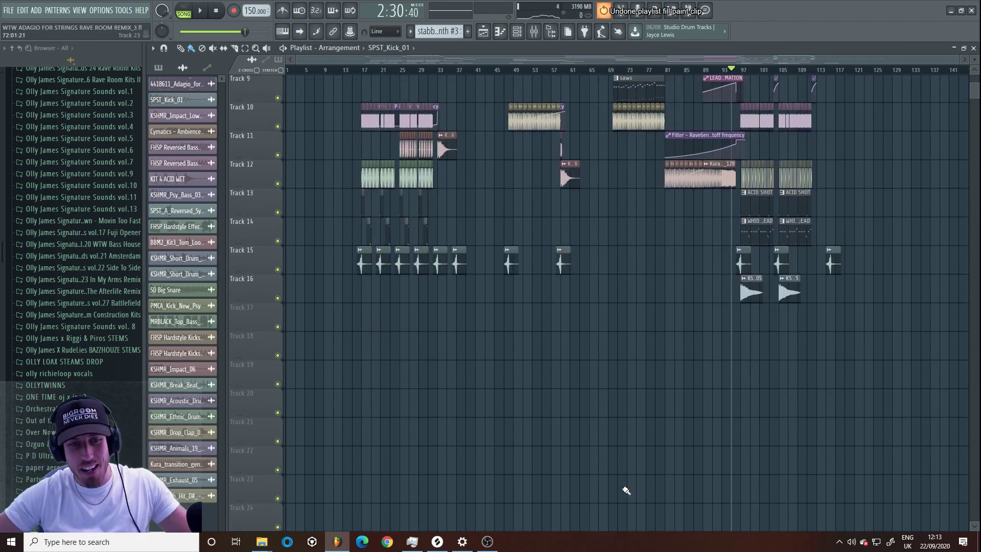
scroll(563, 297, up, 5)
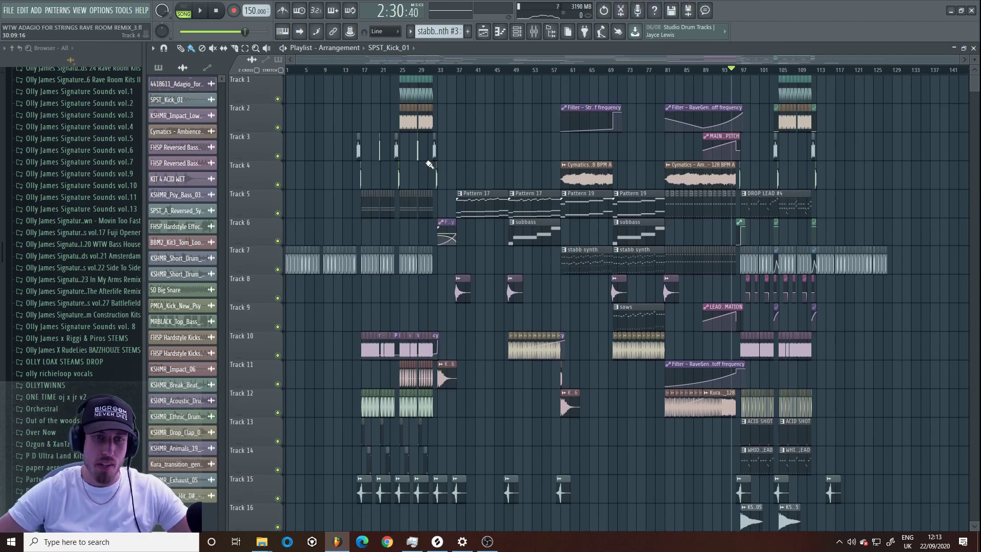
- Save the project under the new name WTW ADAGIO FOR STRINGS RAVE ROOM REMIX PART 4 in the Projects folder
drag(960, 60, 878, 161)
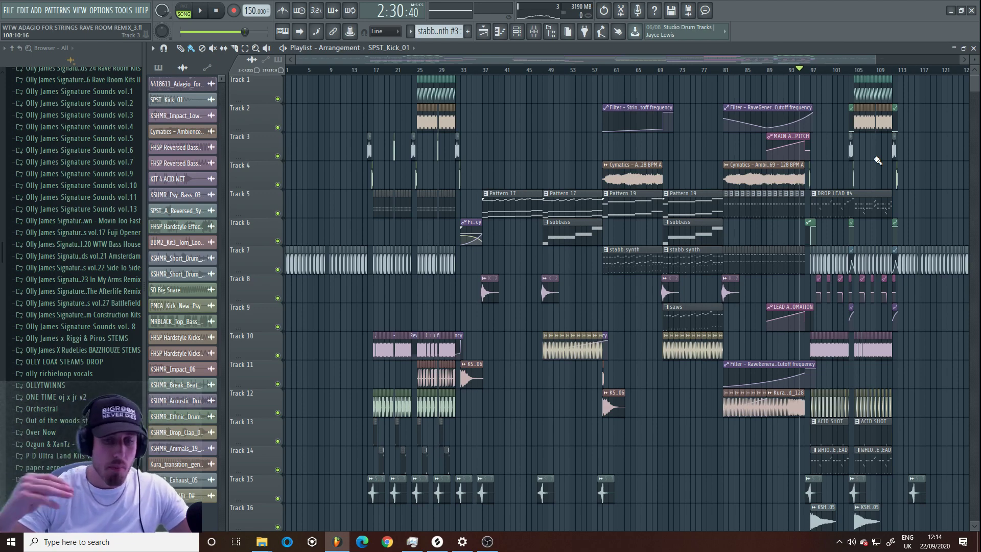
click(9, 10)
click(44, 68)
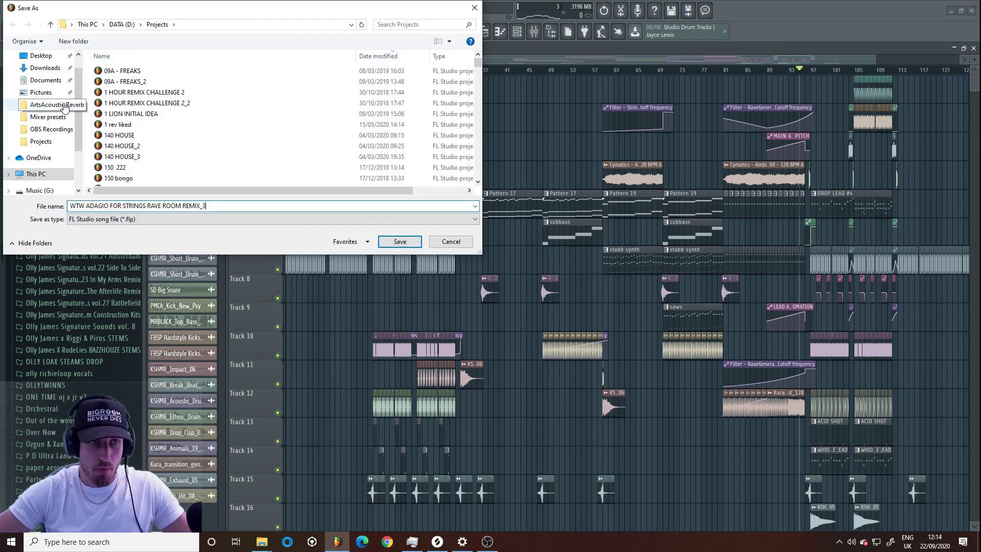
key(BackSpace)
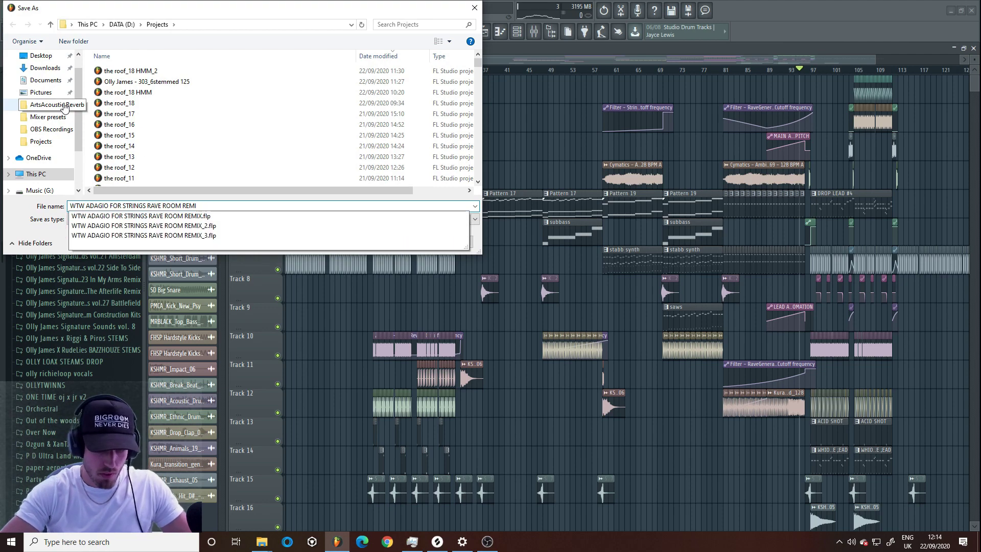
text(PA)
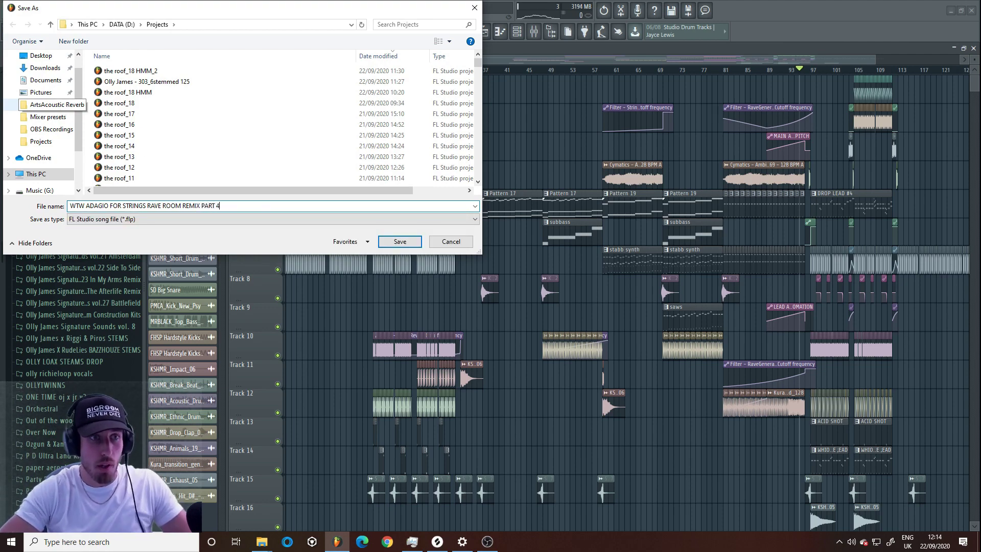
text(RT 4)
key(Return)
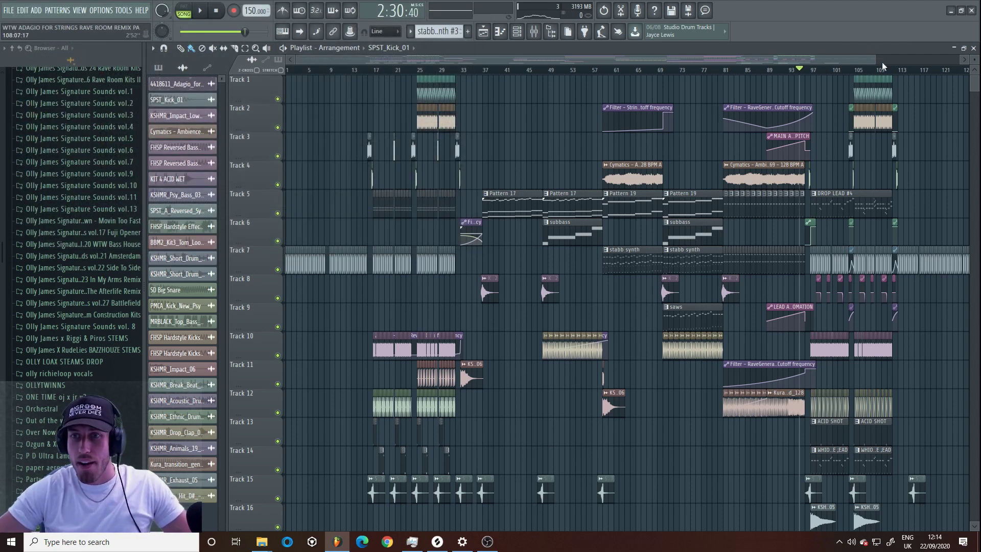
- Examine the clip layout of the first 35 bars of the arrangement, from the kick-only intro through the first drop
scroll(883, 65, down, 2)
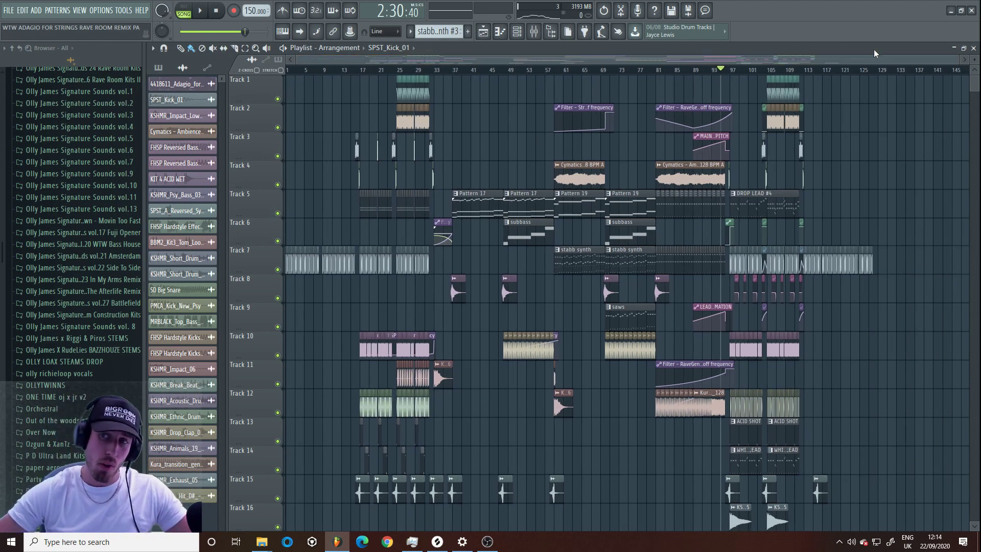
drag(957, 61, 864, 60)
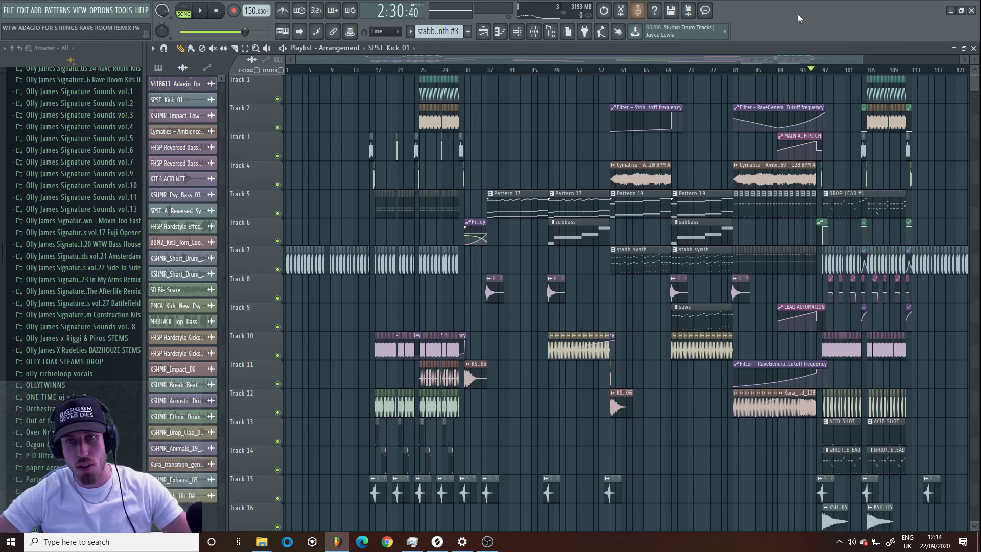
drag(864, 59, 548, 60)
scroll(546, 132, down, 1)
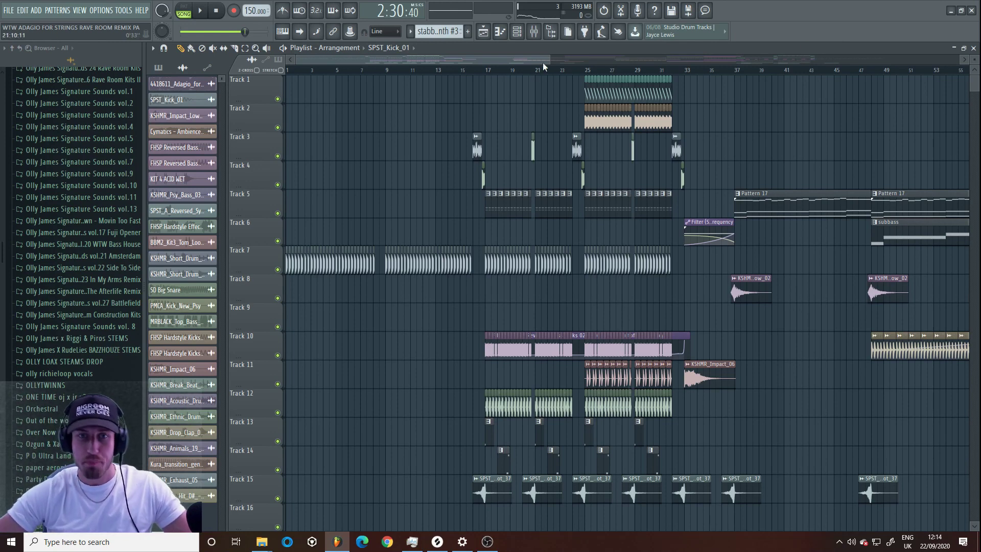
drag(544, 60, 458, 60)
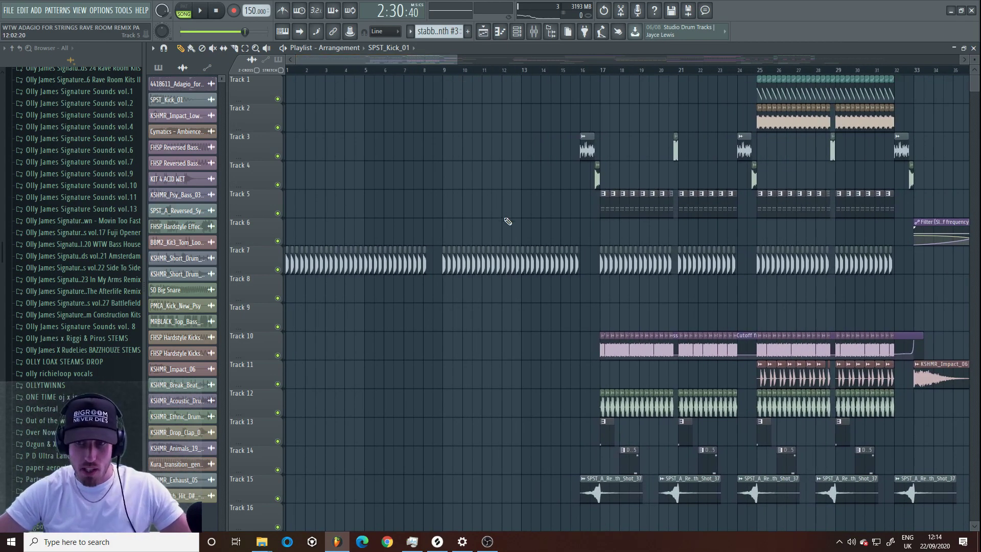
scroll(507, 220, down, 3)
scroll(508, 223, up, 3)
scroll(490, 245, down, 3)
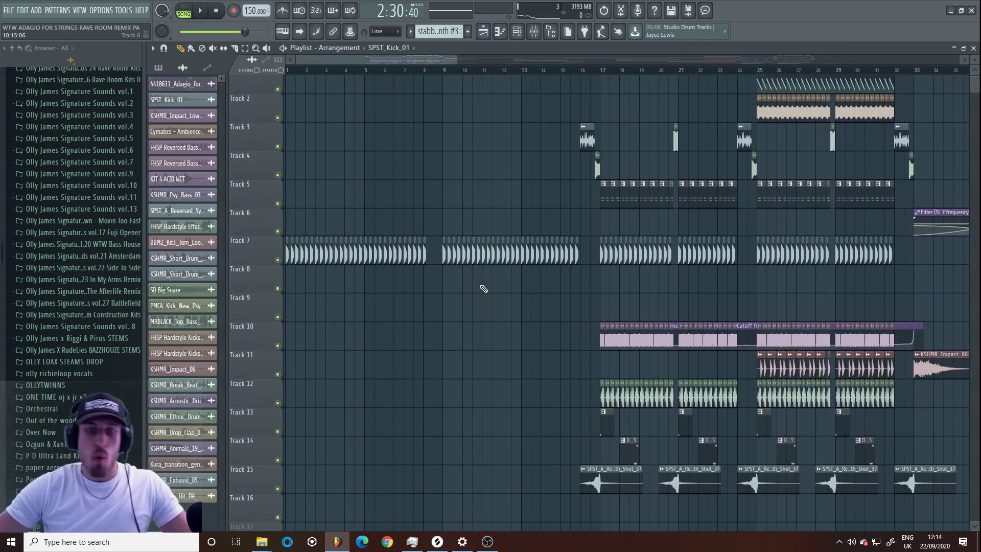
- Copy the Kura_transition_generic_build_128 build clips on Track 12 from about bars 81 to 96 to the start of the arrangement
double_click(455, 53)
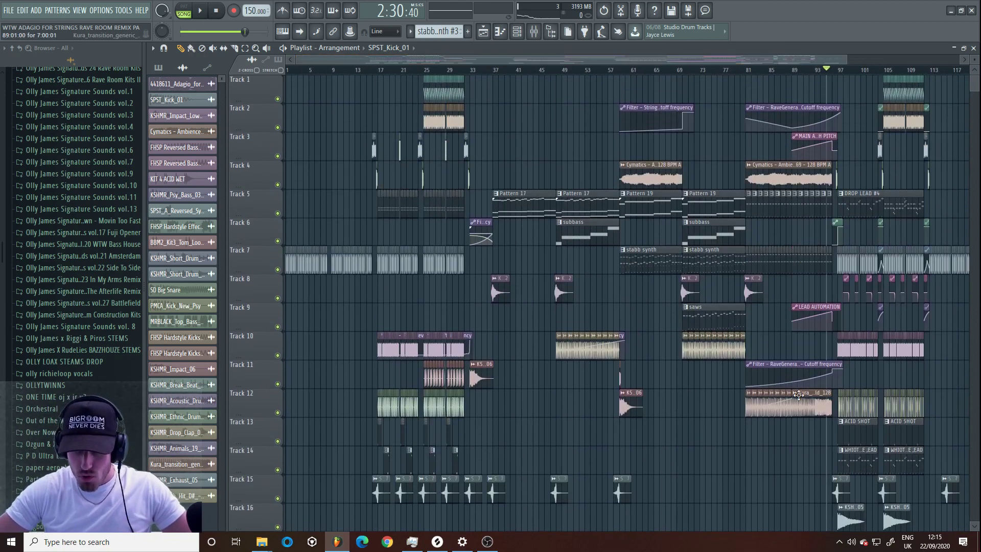
click(799, 395)
mouse_move(840, 420)
mouse_down()
mouse_move(792, 391)
mouse_move(745, 389)
mouse_up()
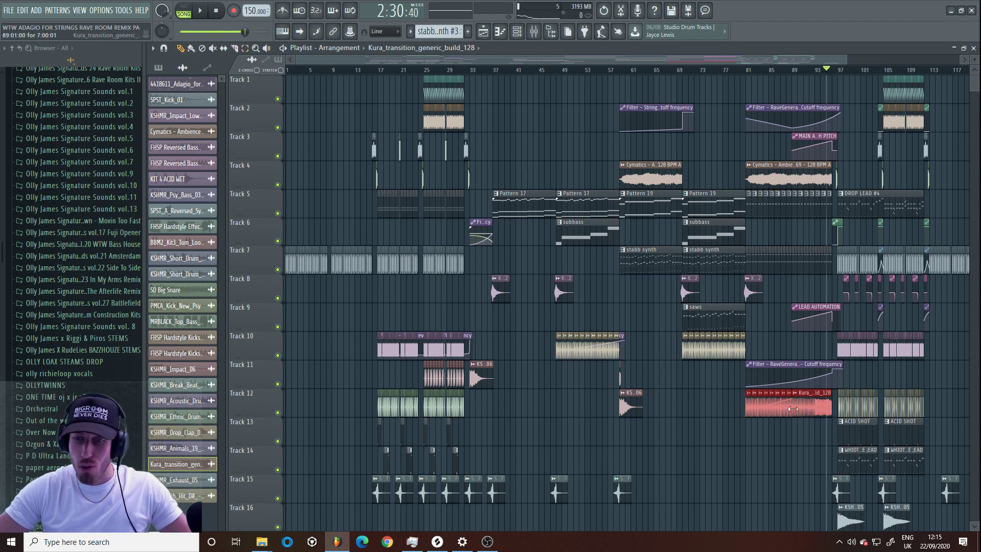
drag(815, 409, 353, 418)
- Play the copied build from the song start, and remove the Track 12 build clips before bar 9, keeping the final build clip
key(space)
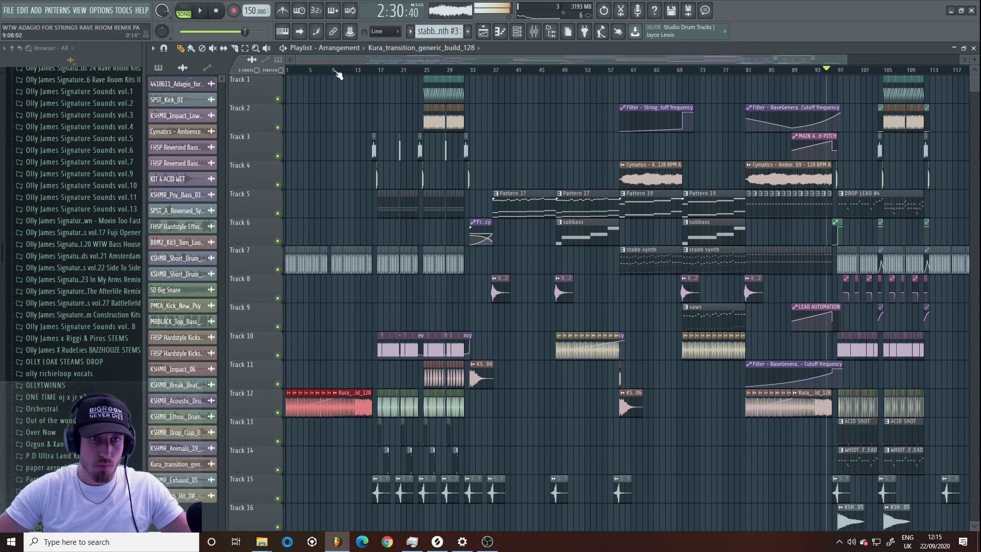
click(288, 70)
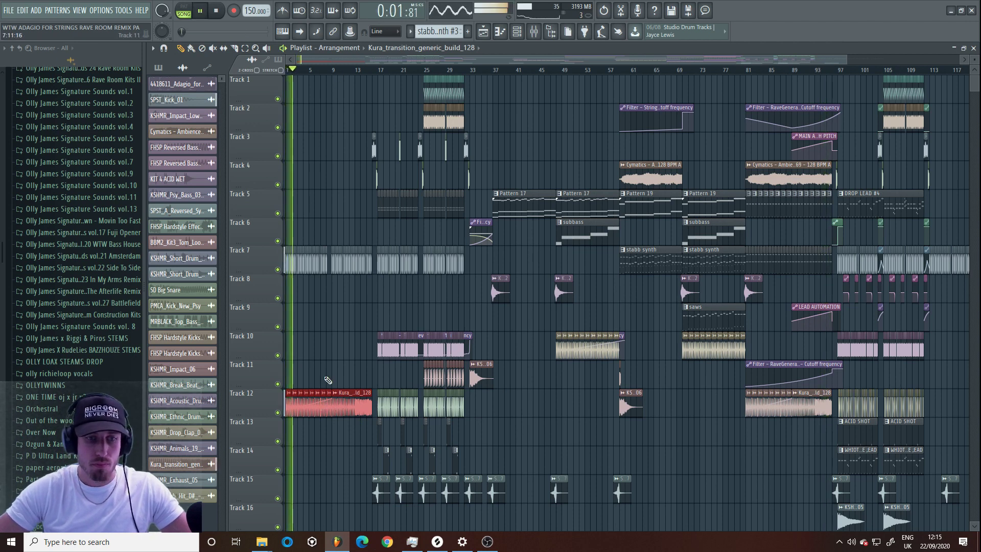
click(325, 407)
key(space)
right_click(322, 406)
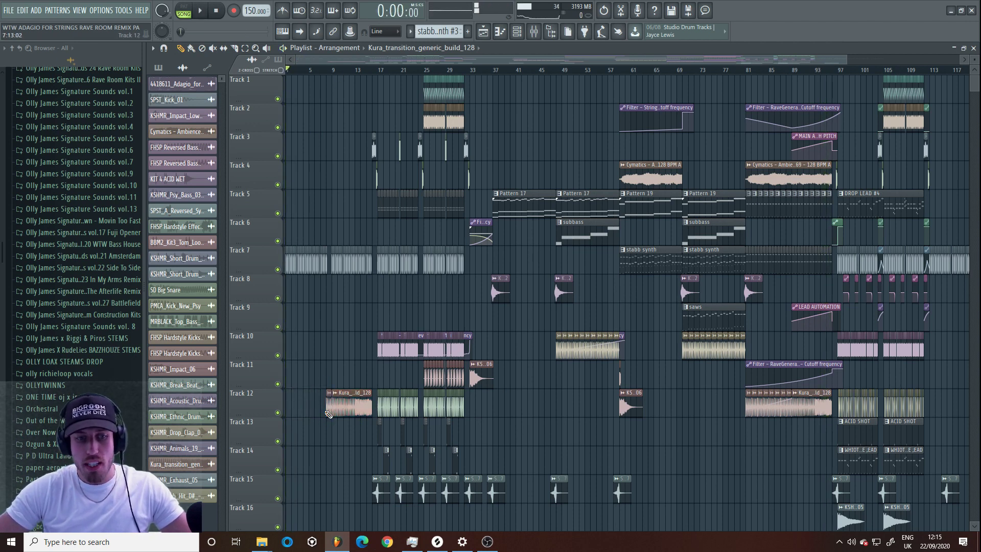
drag(329, 414, 331, 413)
- Create an automation clip across bars 9 to 17 for the Fruity Filter cutoff frequency on the Kura_transition_generic_build_128 mixer channel
drag(333, 70, 377, 76)
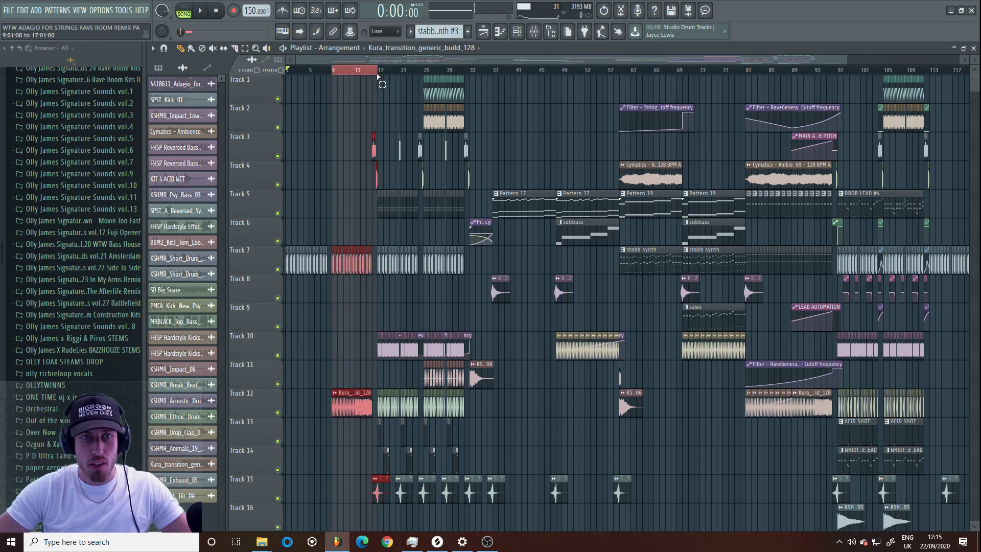
double_click(360, 406)
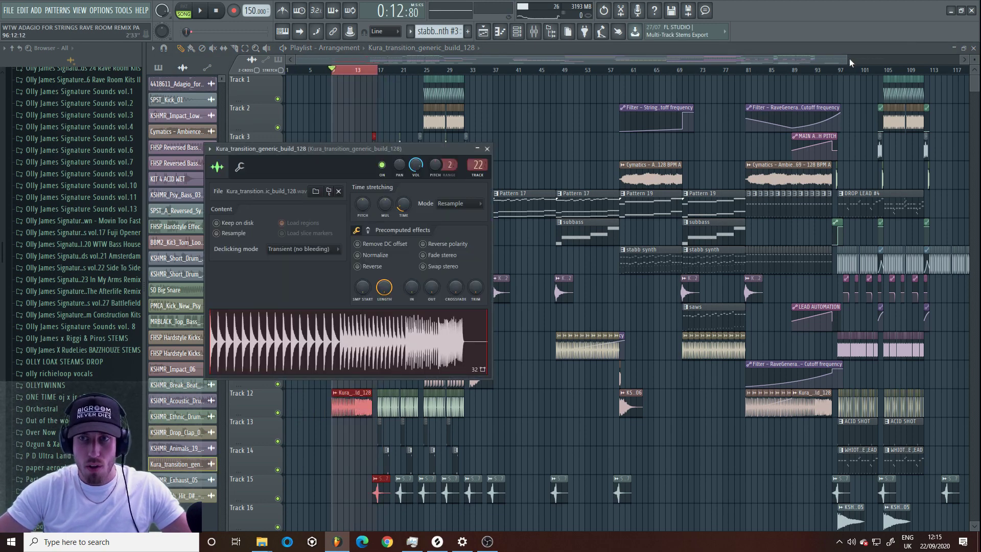
drag(848, 60, 544, 60)
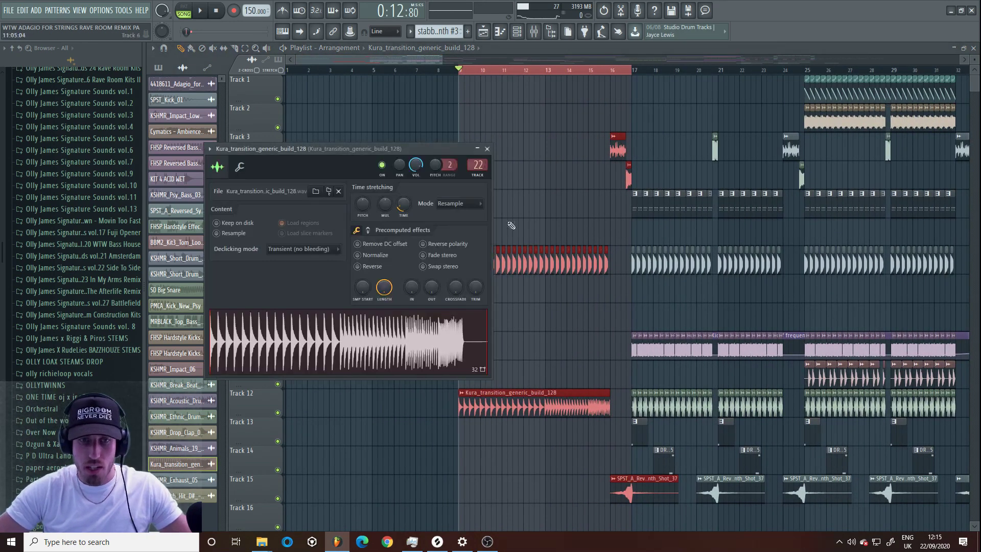
key(F9)
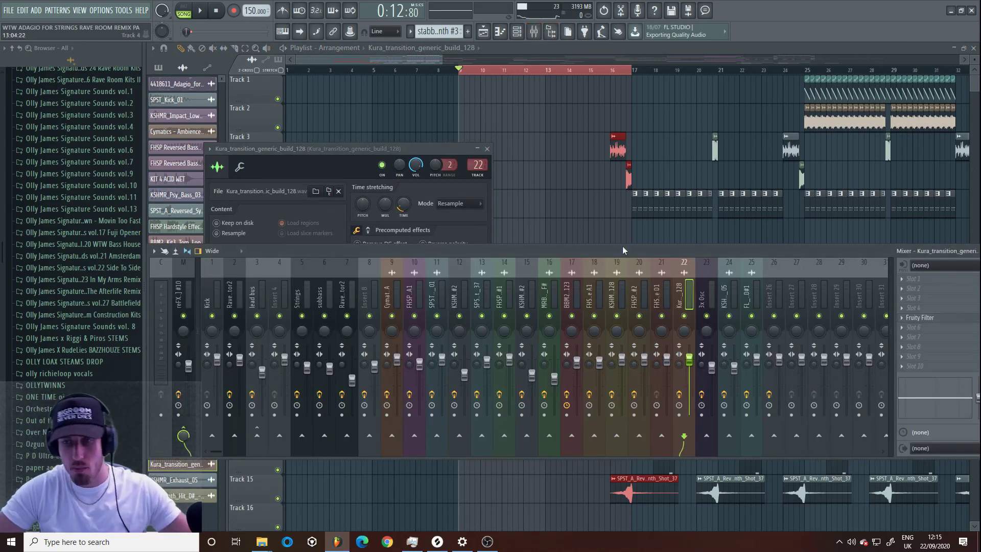
click(946, 318)
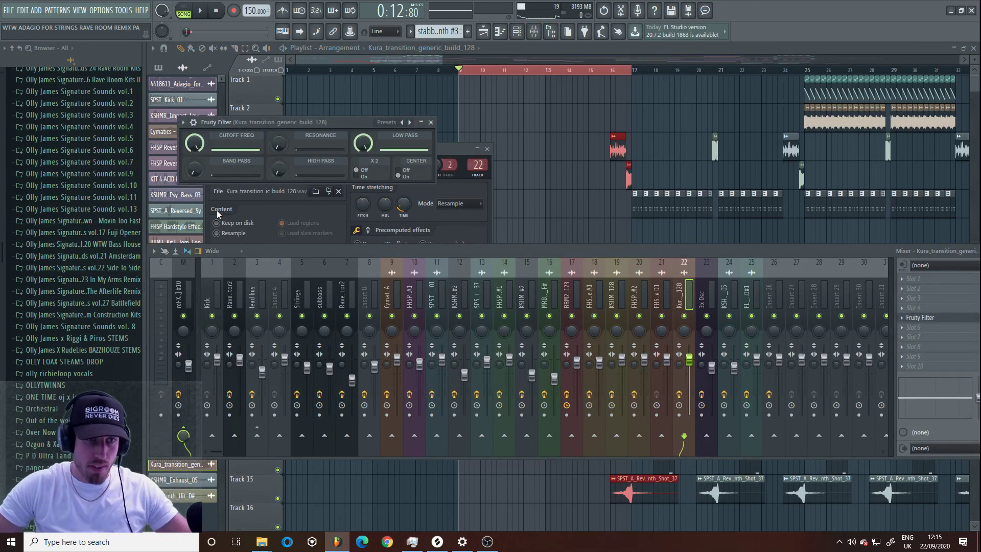
right_click(198, 149)
click(249, 216)
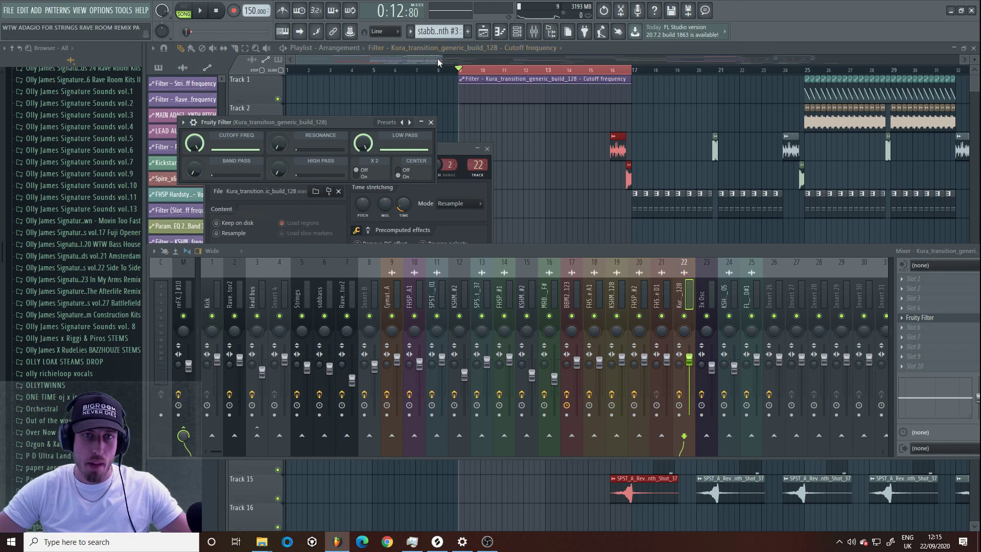
- Place the cutoff automation clip over the build clip on Track 12, shape it as a rising ramp, and listen to it
click(493, 81)
drag(492, 81, 478, 401)
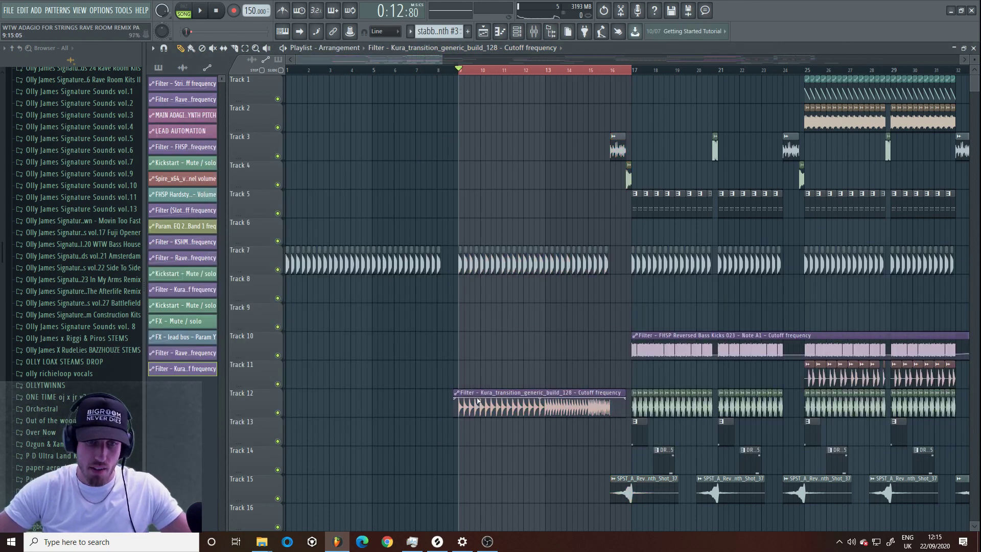
key(space)
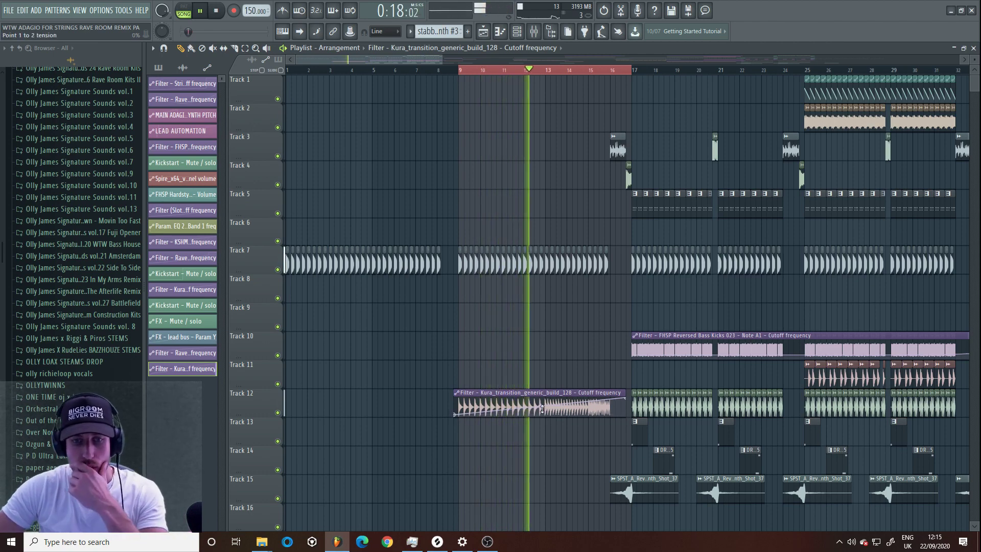
key(space)
- Delete the kicks on the first two beats of bar 13 on Track 7
drag(296, 62, 350, 68)
drag(443, 58, 372, 57)
right_click(419, 263)
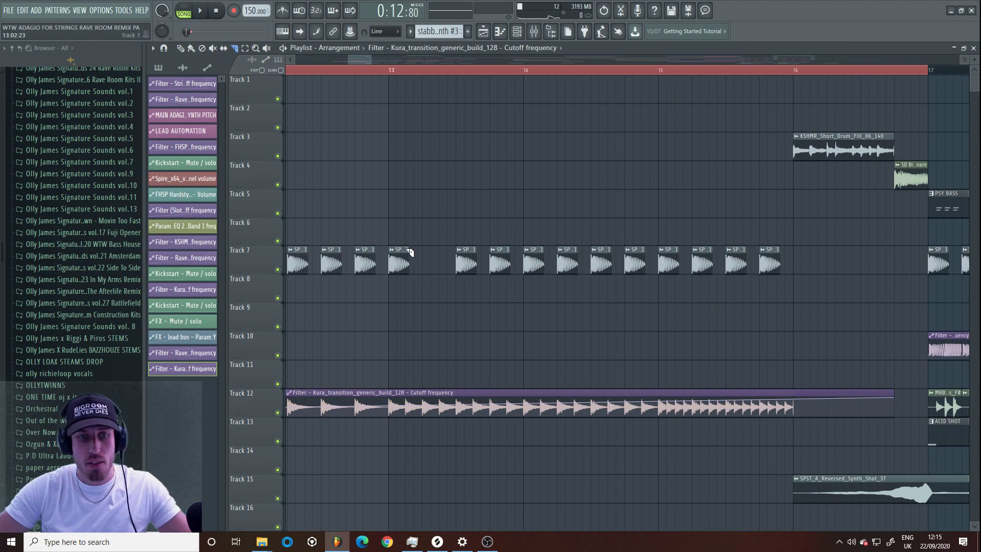
right_click(394, 262)
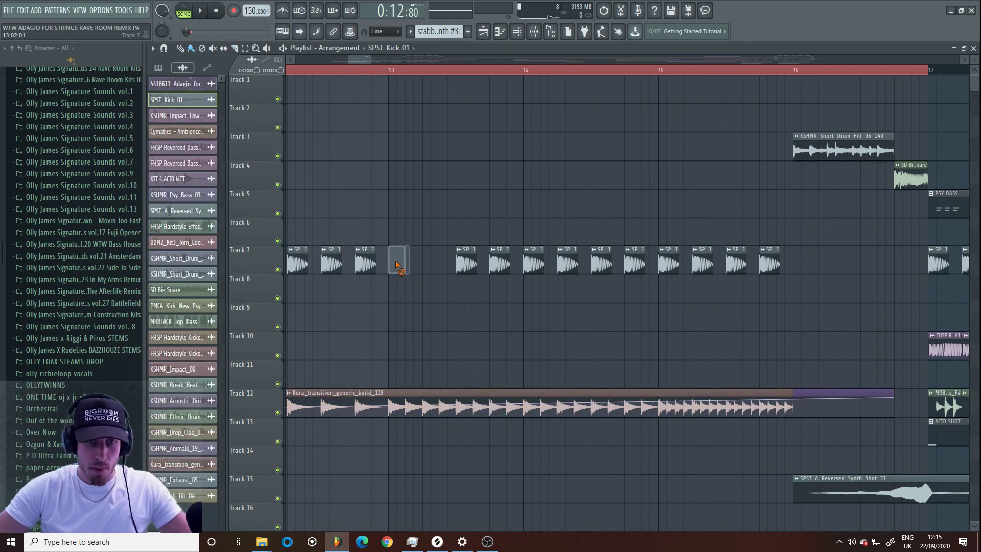
- Fill Track 7 from bar 13 to bar 15 with SPST_Kick_01 hits every half beat, removing the remaining original kicks up to bar 16
drag(392, 261, 661, 263)
right_click(466, 263)
right_click(486, 266)
key(space)
right_click(533, 263)
right_click(567, 263)
right_click(601, 263)
right_click(635, 263)
right_click(668, 263)
right_click(703, 263)
right_click(737, 263)
right_click(771, 263)
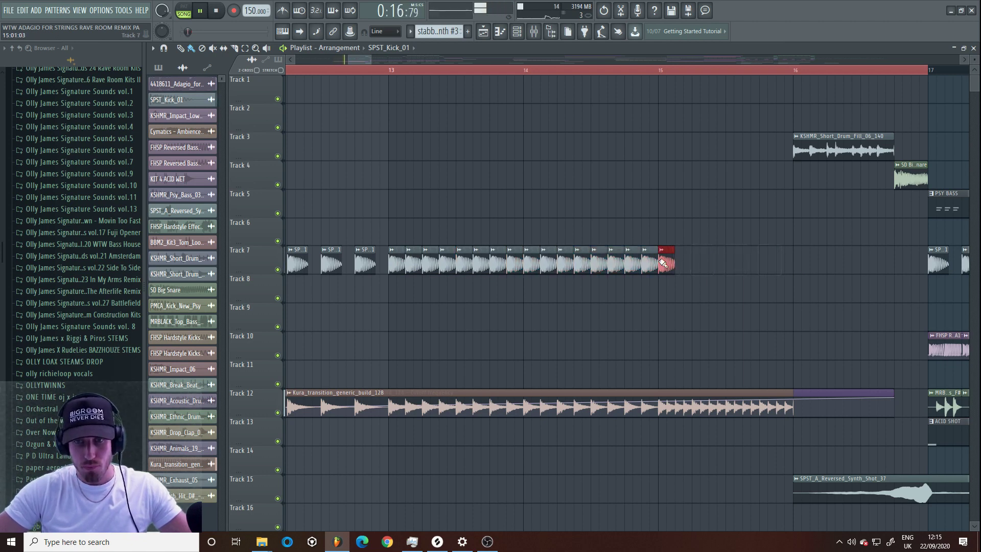
- Fill bar 15 on Track 7 with SPST_Kick_01 hits every quarter beat up to bar 16, and listen to the build
click(672, 263)
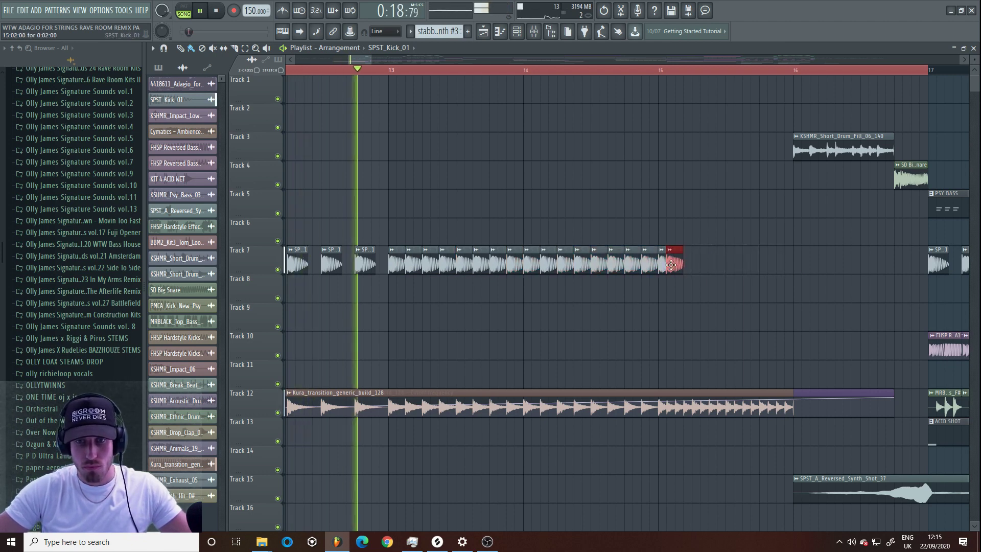
drag(671, 265, 795, 271)
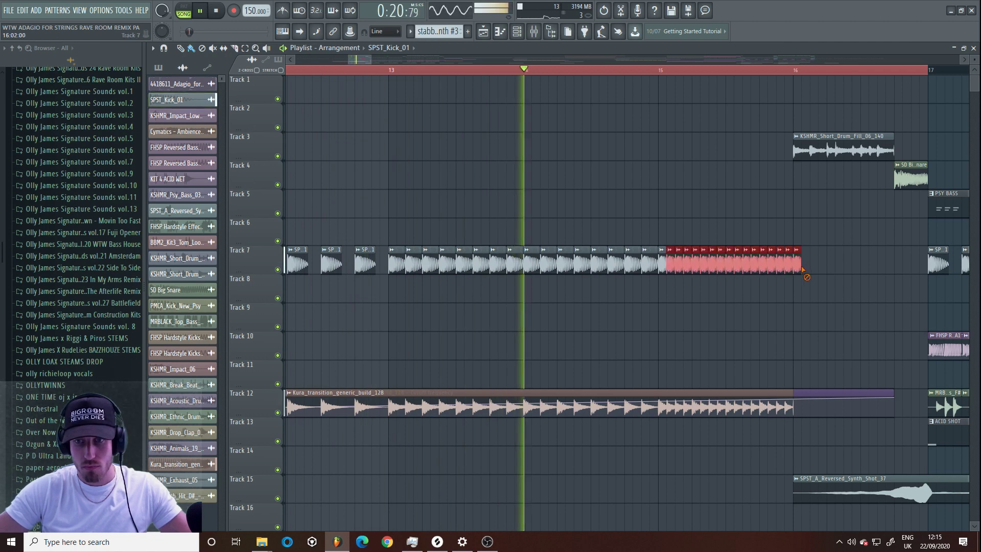
right_click(794, 271)
scroll(396, 70, down, 4)
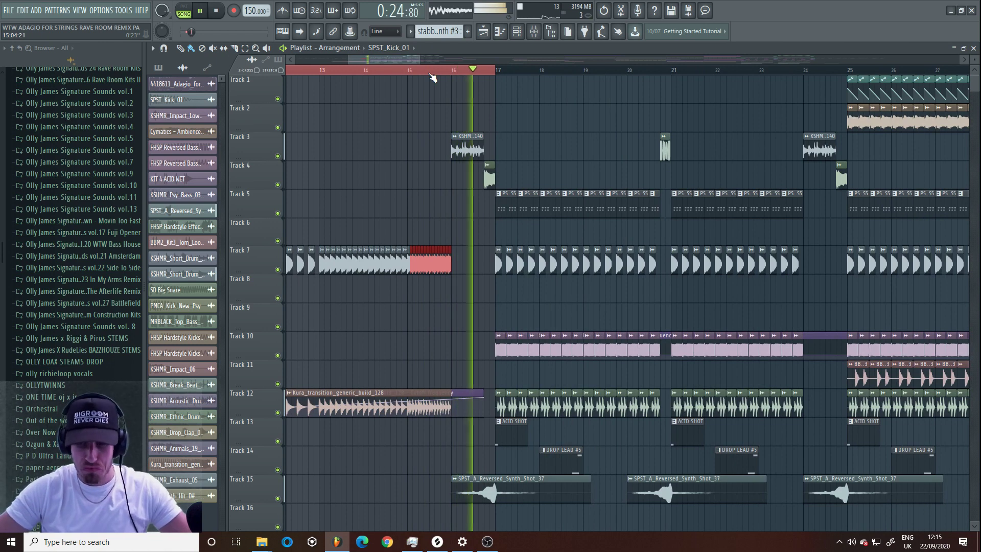
key(space)
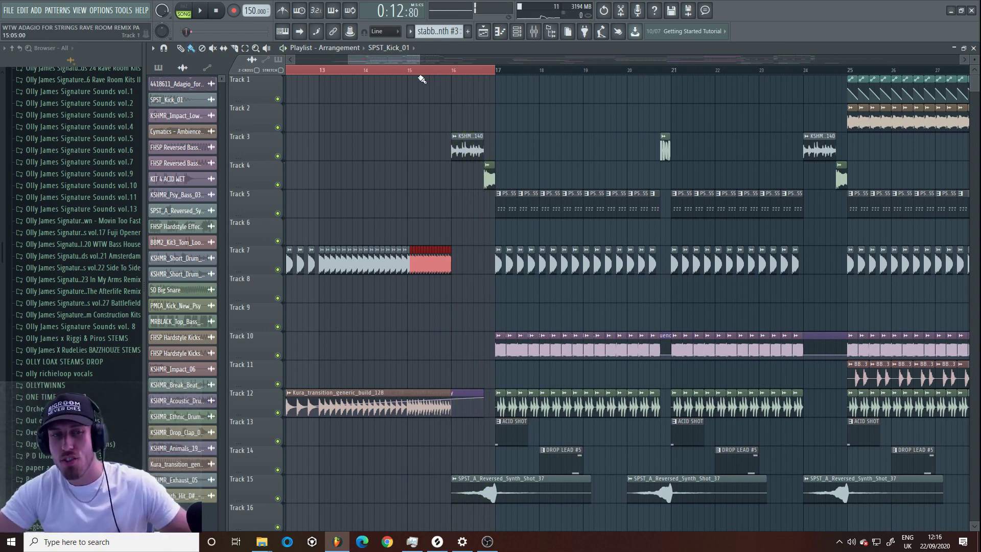
drag(409, 61, 397, 60)
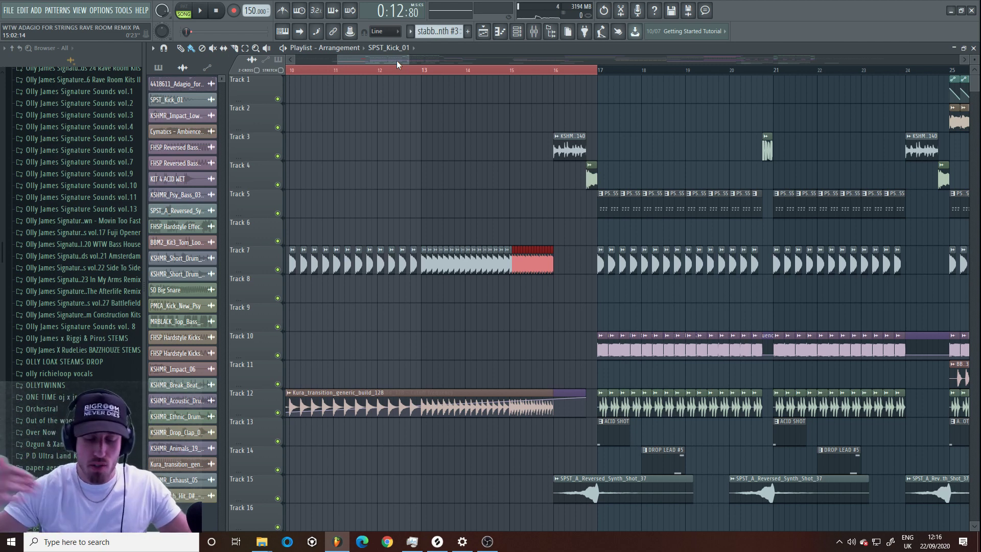
drag(384, 60, 323, 59)
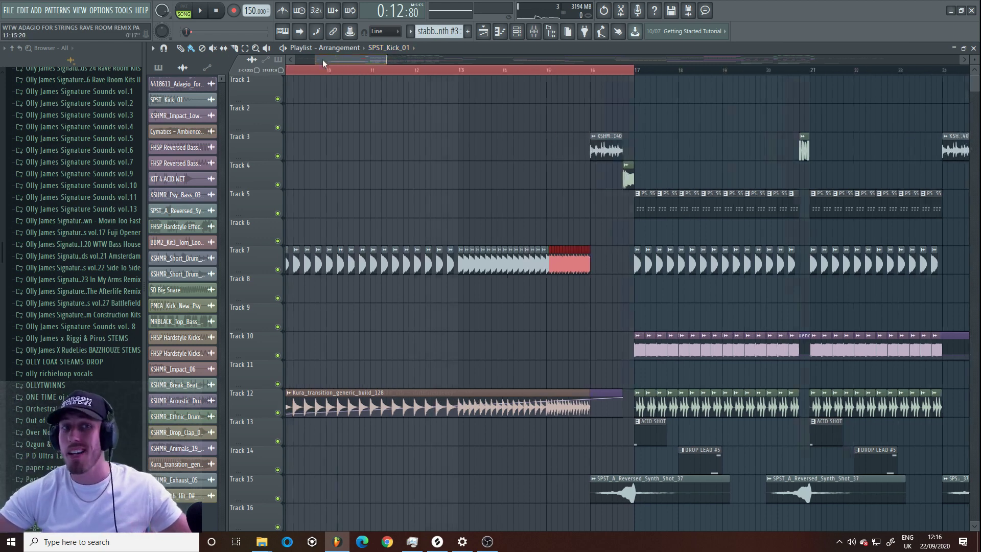
scroll(345, 64, left, 5)
scroll(462, 199, down, 5)
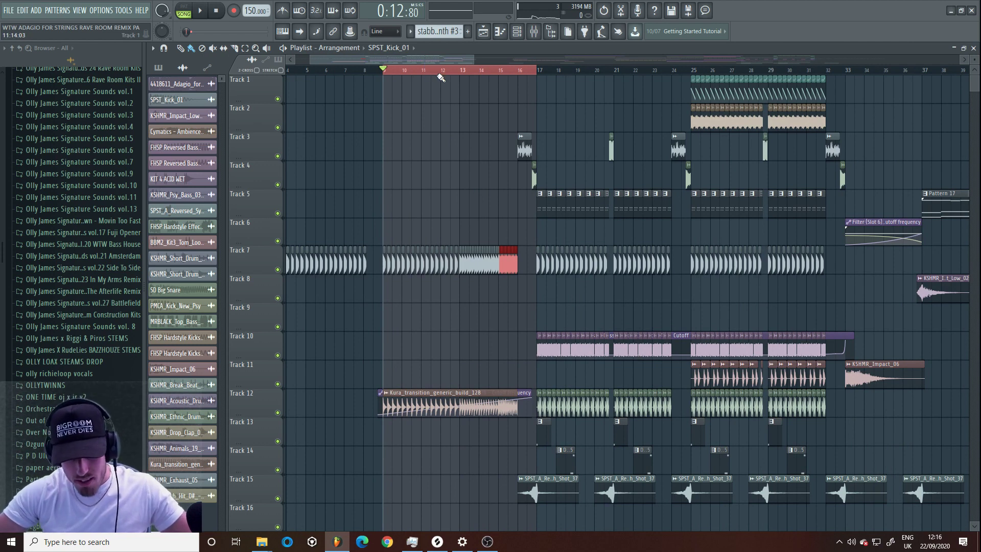
scroll(471, 64, up, 3)
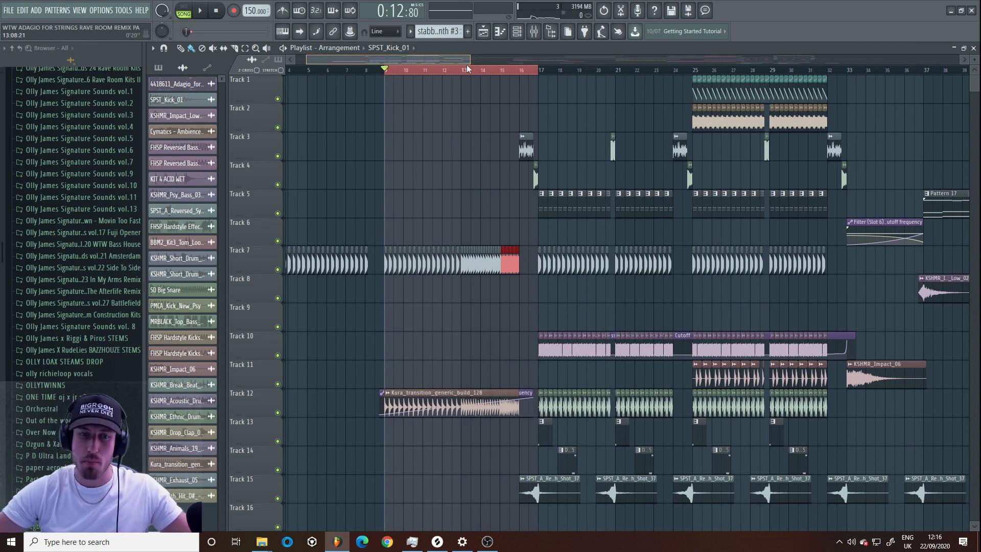
drag(469, 61, 423, 60)
key(c)
drag(454, 279, 456, 301)
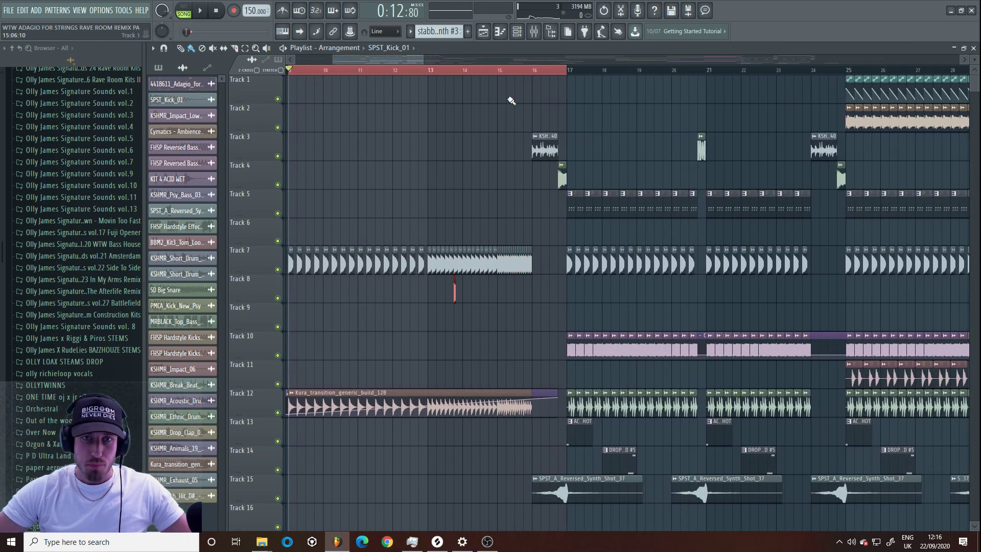
- Open the Endless Smile effect on the master channel and set its intensity to 0%
drag(425, 59, 842, 59)
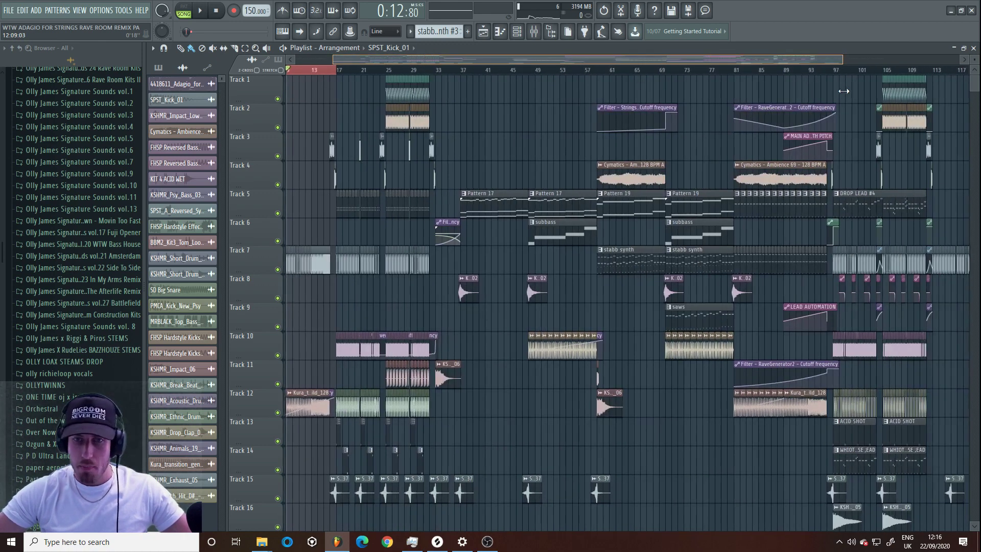
scroll(814, 290, down, 10)
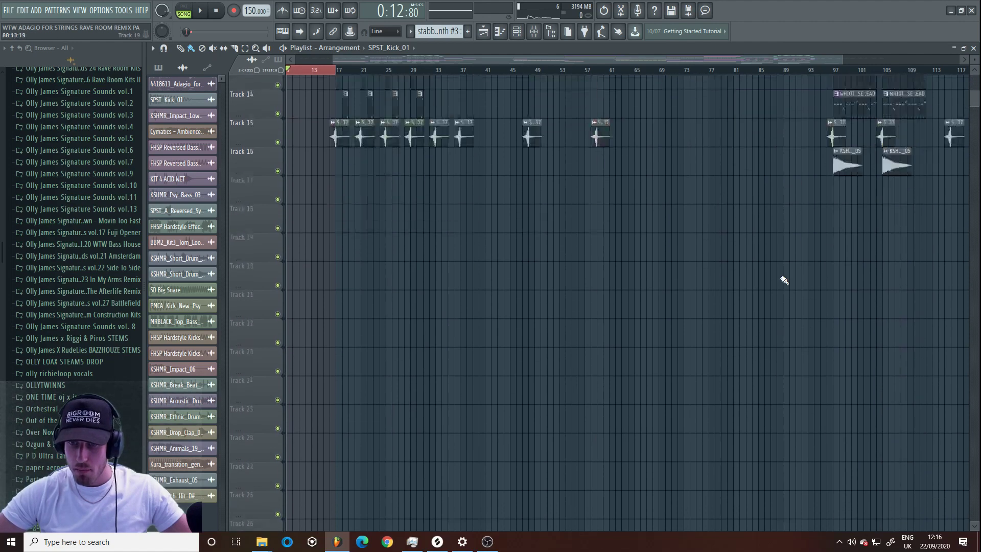
scroll(782, 278, up, 10)
scroll(345, 62, left, 2)
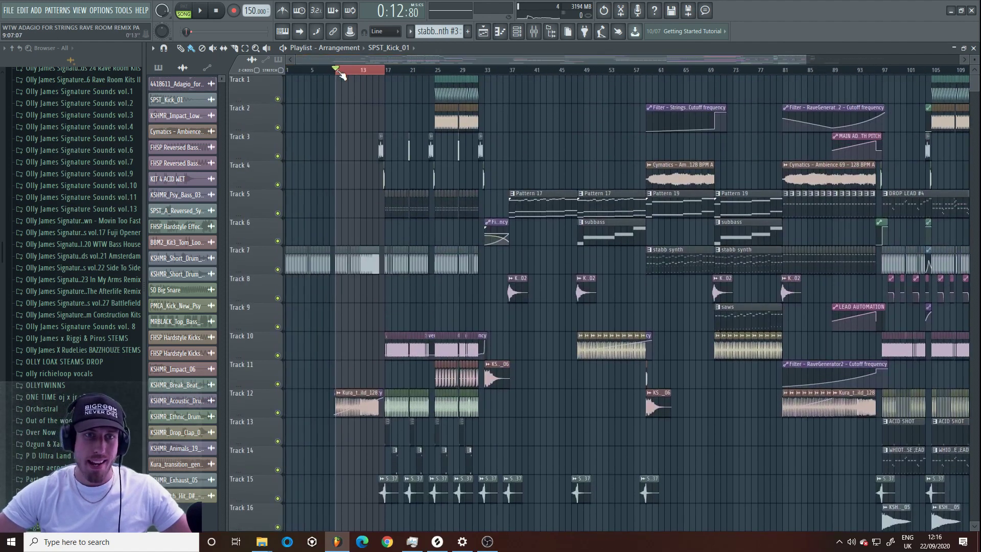
click(534, 31)
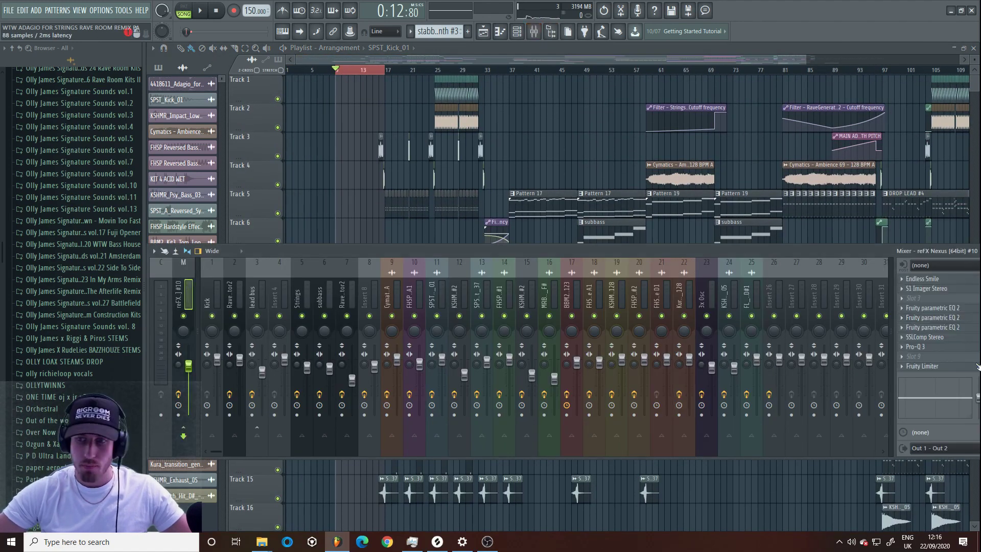
click(923, 279)
drag(346, 200, 346, 329)
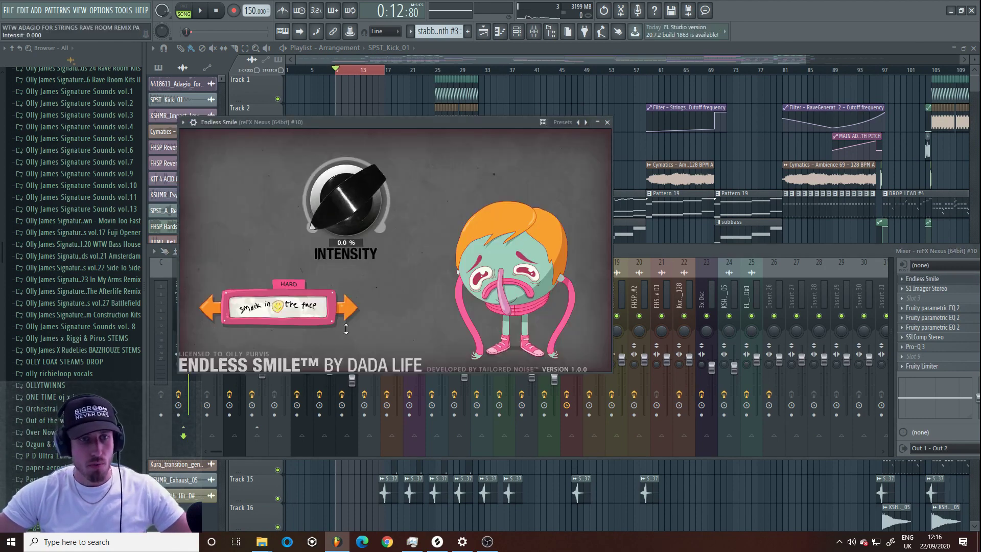
- Create an automation clip for the Endless Smile intensity across bars 9 to 17, rising in a straight ramp
click(123, 10)
mouse_move(169, 123)
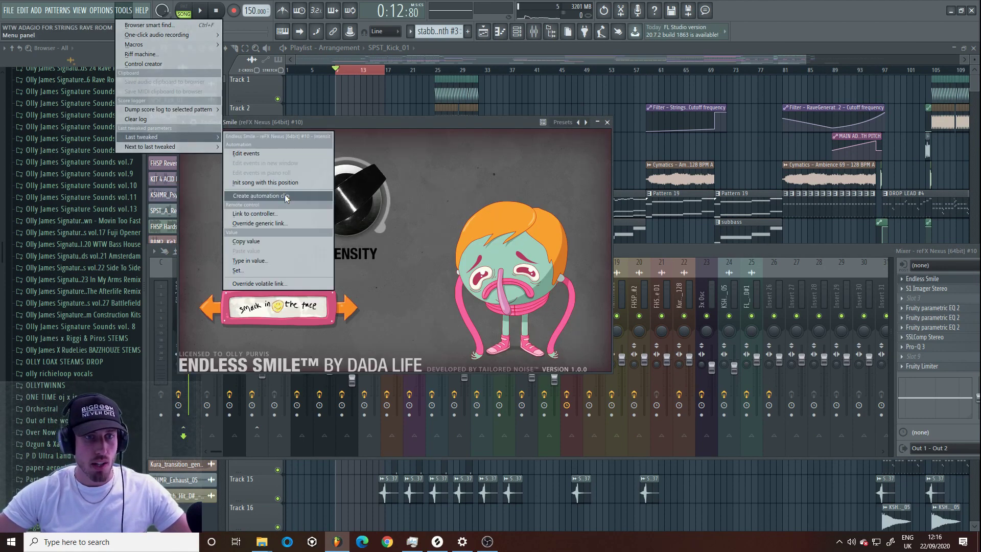
click(266, 190)
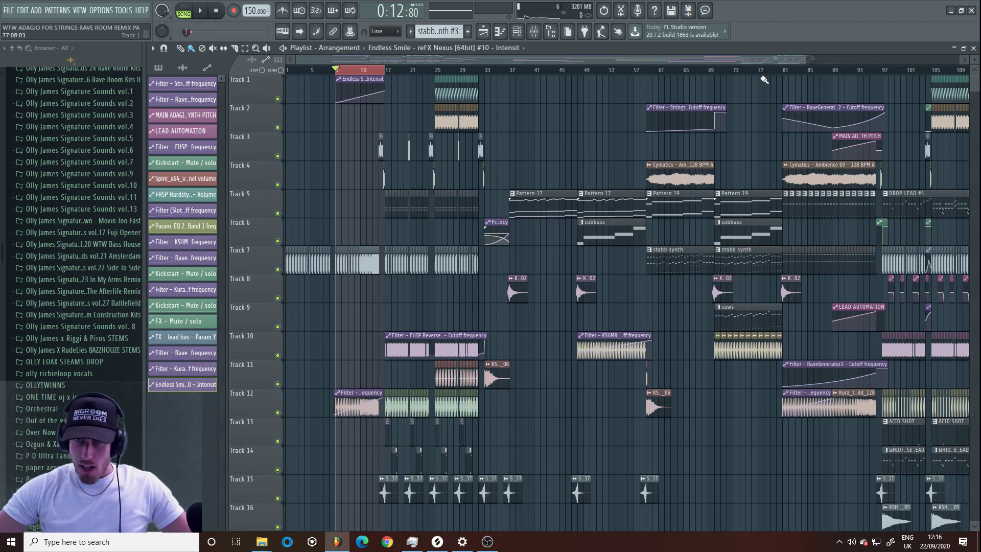
- Bend the Endless Smile intensity ramp into a rising curve peaking at about 41% at bar 16, then dropping off, while playing the build
key(space)
drag(801, 61, 460, 61)
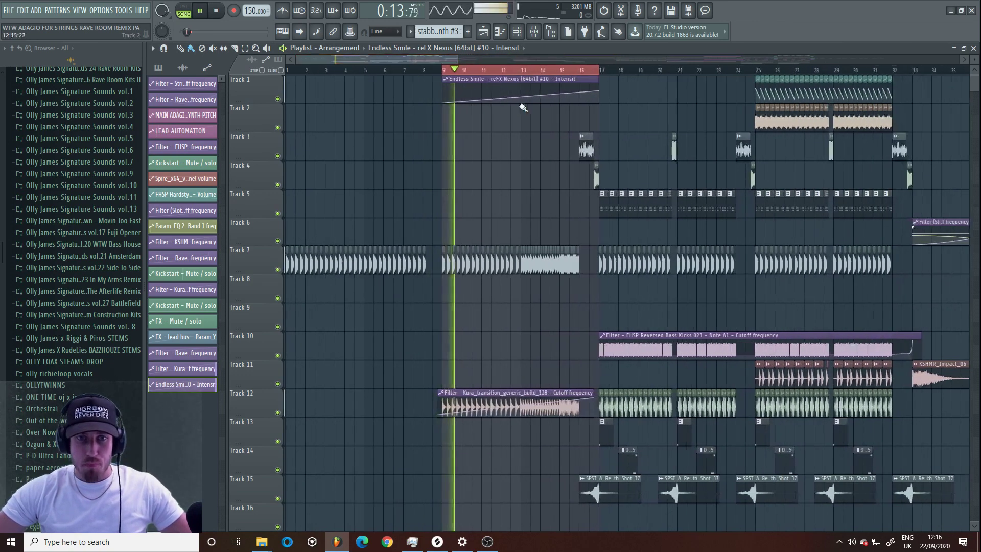
key(space)
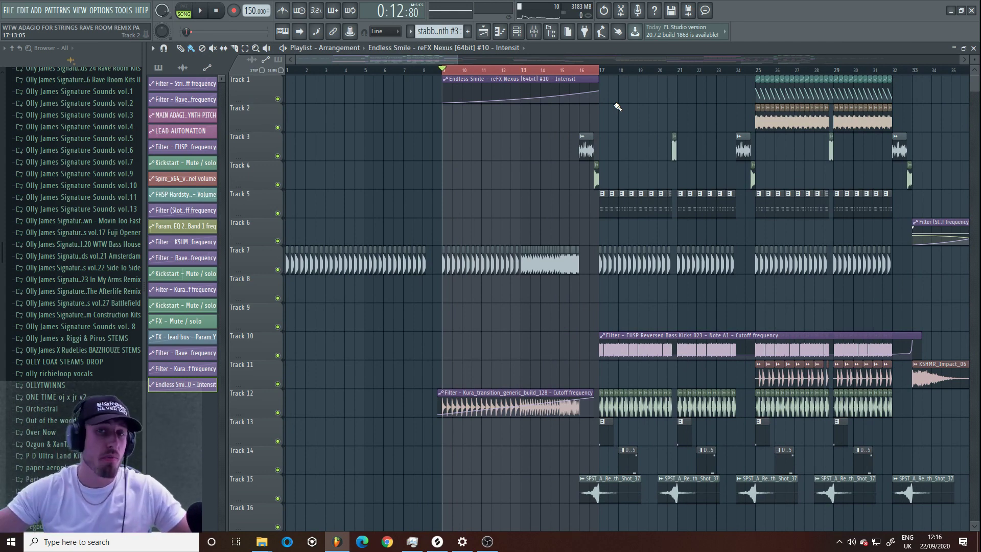
key(space)
mouse_move(599, 91)
mouse_down()
mouse_move(584, 91)
mouse_move(600, 80)
mouse_up()
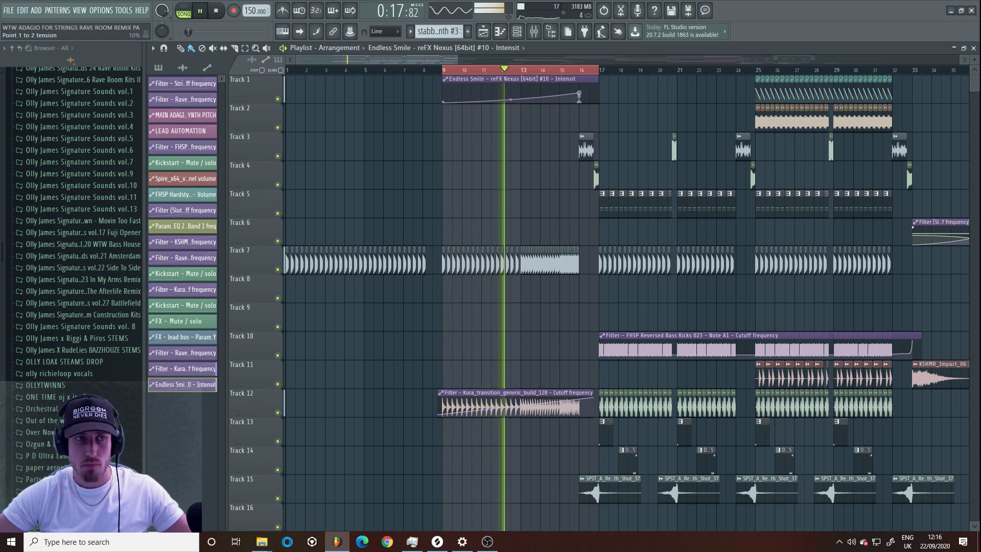
scroll(470, 60, down, 2)
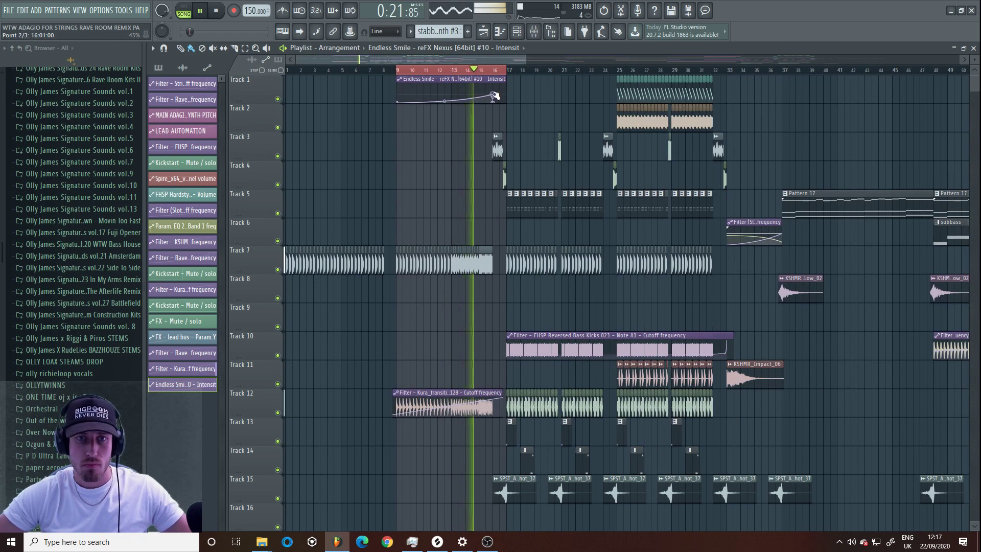
key(space)
- Switch the master channel's Endless Smile to the soft "Fist in the Air" preset and play the build with it
click(534, 31)
click(923, 278)
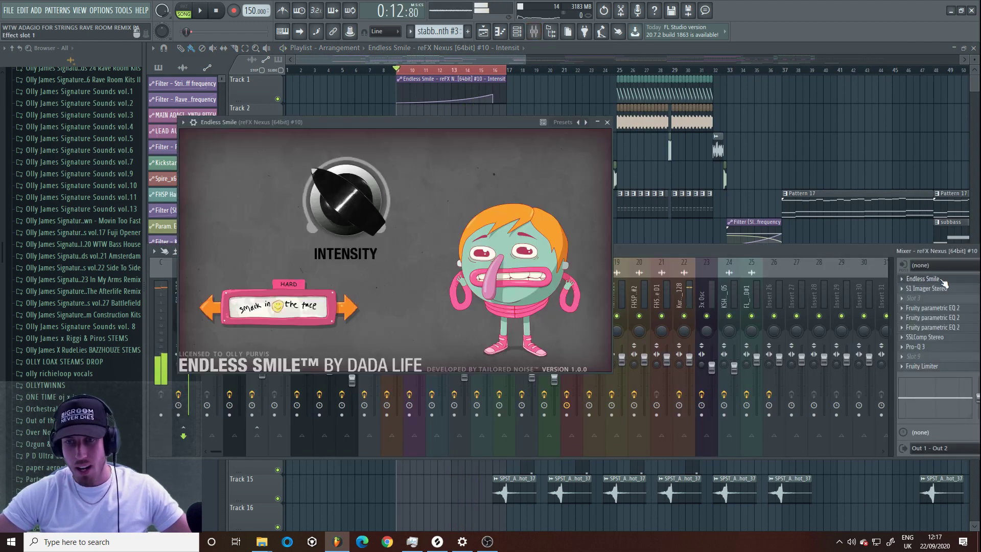
click(209, 308)
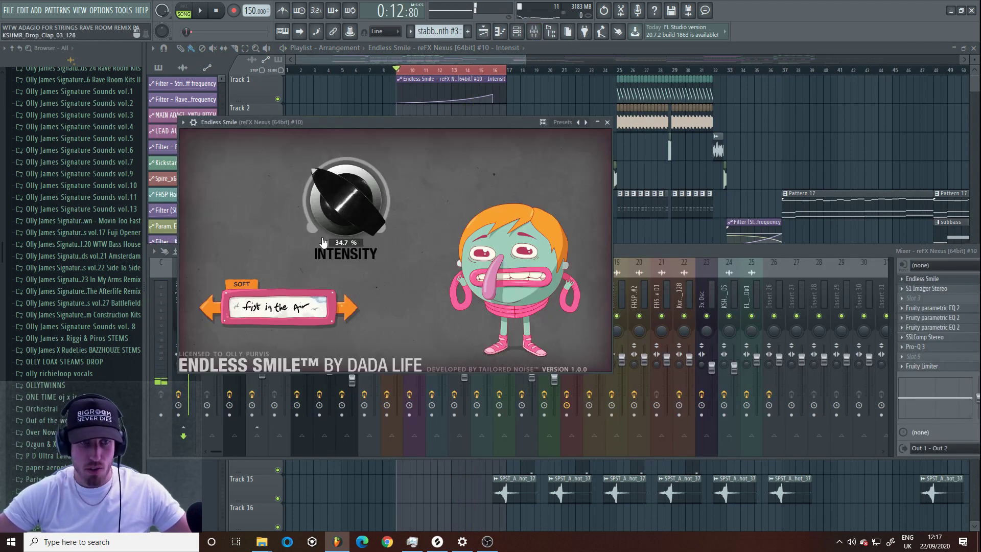
key(space)
click(494, 95)
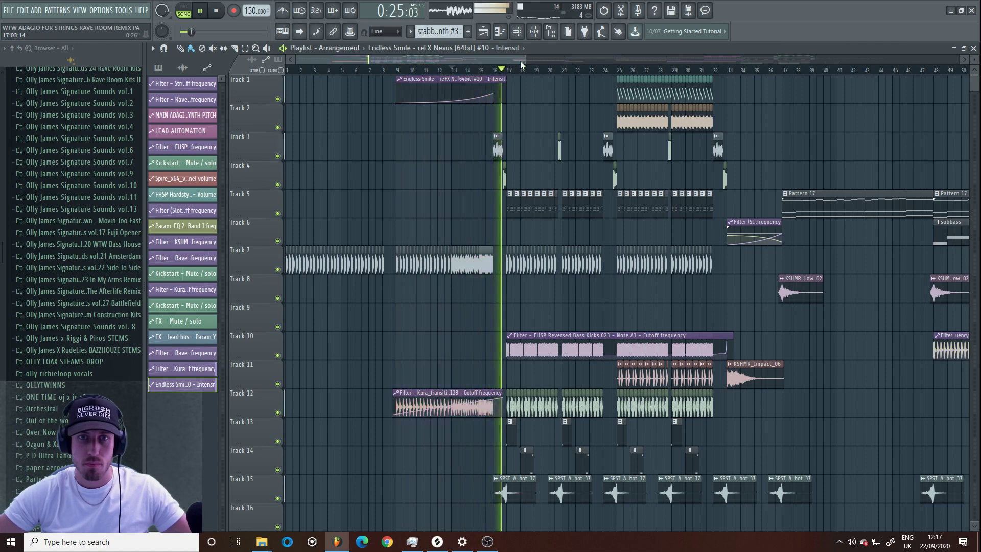
- Place a copy of the Endless Smile intensity clip on Track 1 at bar 89, ahead of the second drop
drag(526, 59, 964, 61)
key(space)
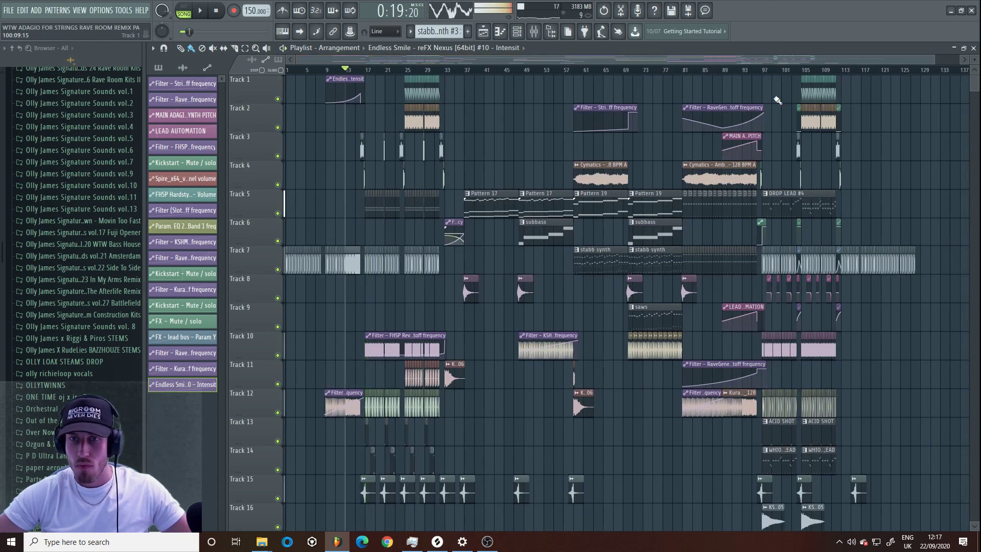
click(726, 97)
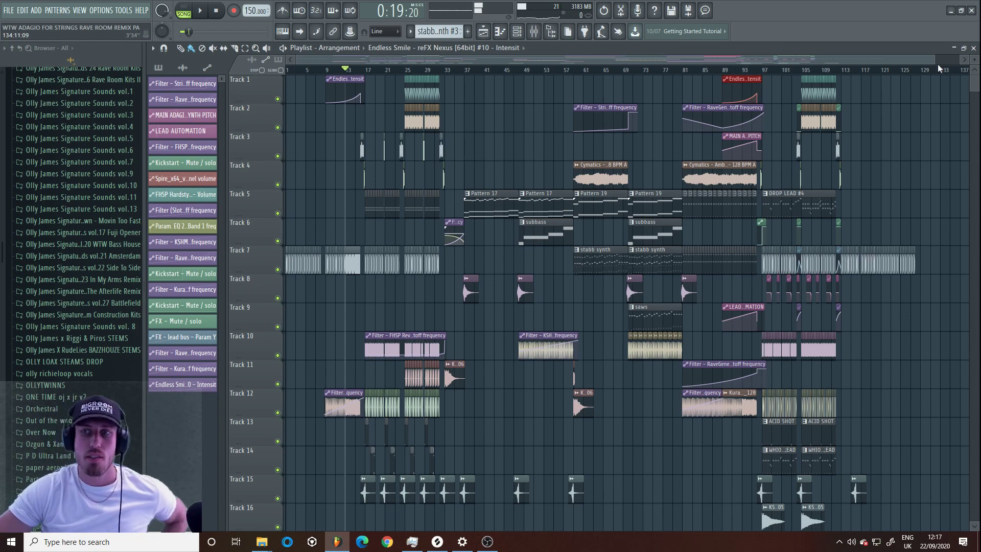
- Select bars 13 to 17 and load Pro-Q 3 into slot 3 of the SPST_Kick_01 mixer channel
drag(935, 61, 426, 61)
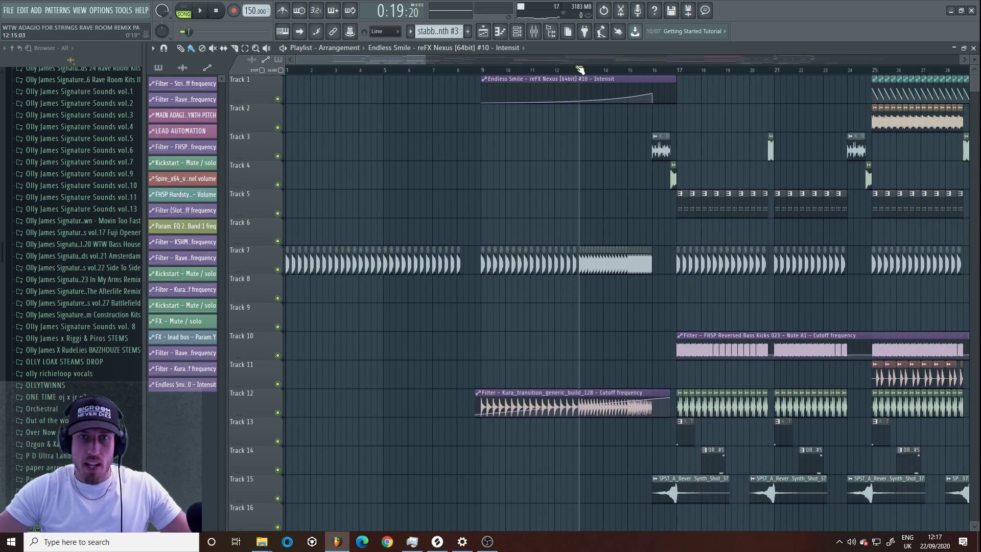
scroll(580, 69, down, 2)
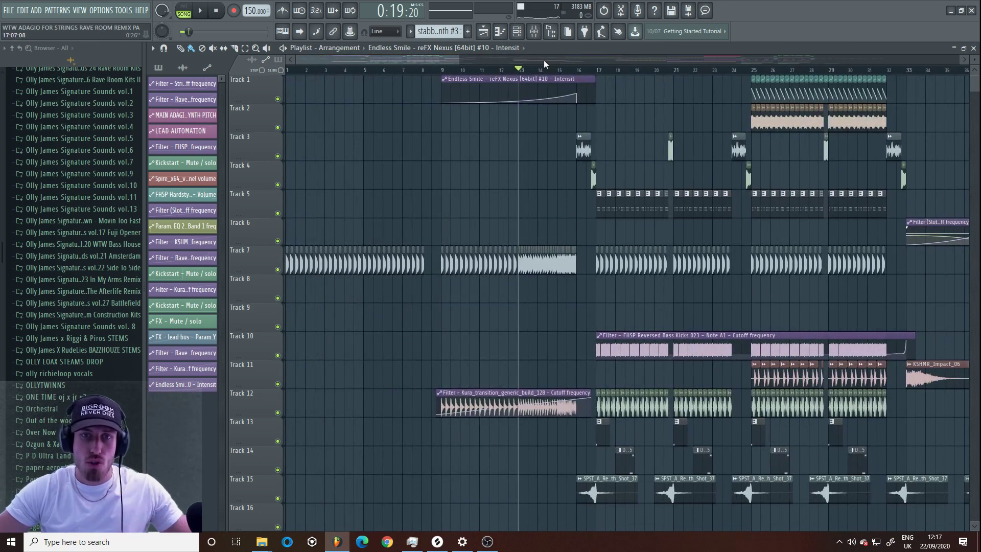
drag(525, 71, 601, 72)
double_click(573, 264)
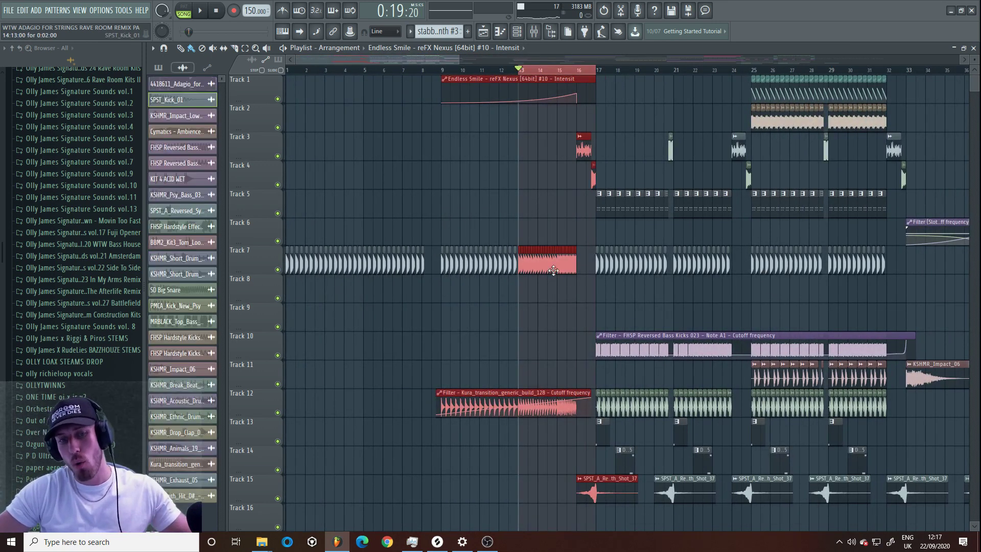
click(534, 32)
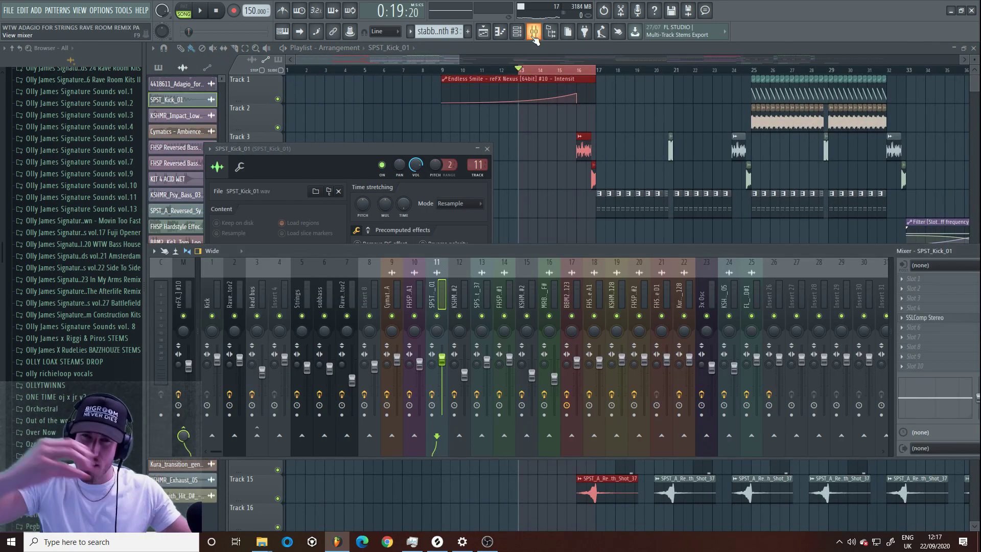
click(922, 299)
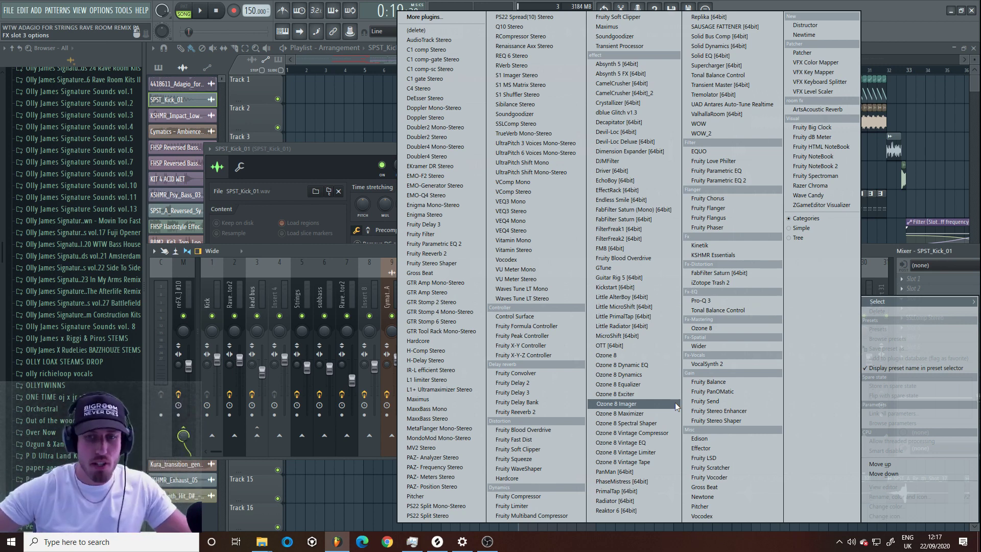
click(735, 301)
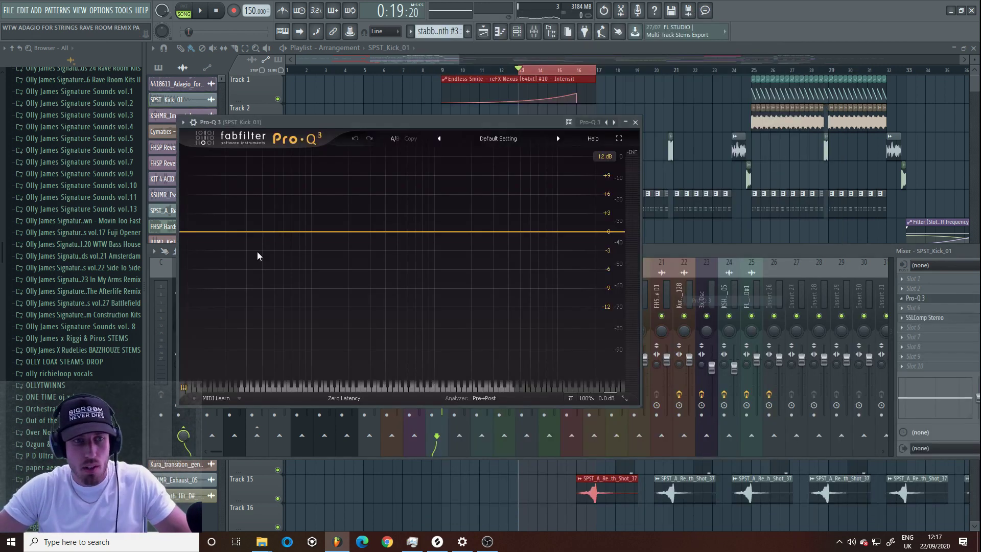
- Add a low cut band in Pro-Q 3 at 10 Hz with a 96 dB/oct slope
drag(248, 233, 187, 259)
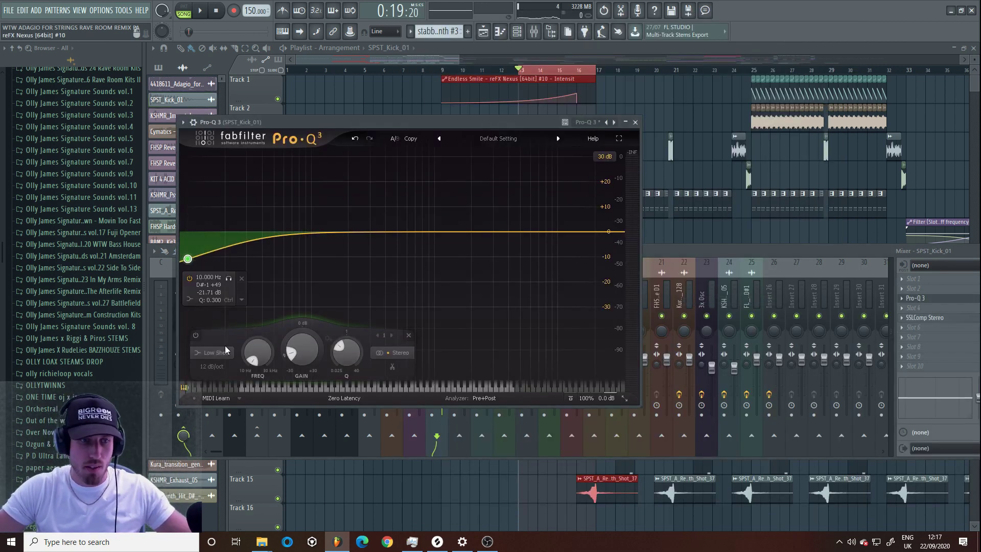
click(212, 353)
click(214, 276)
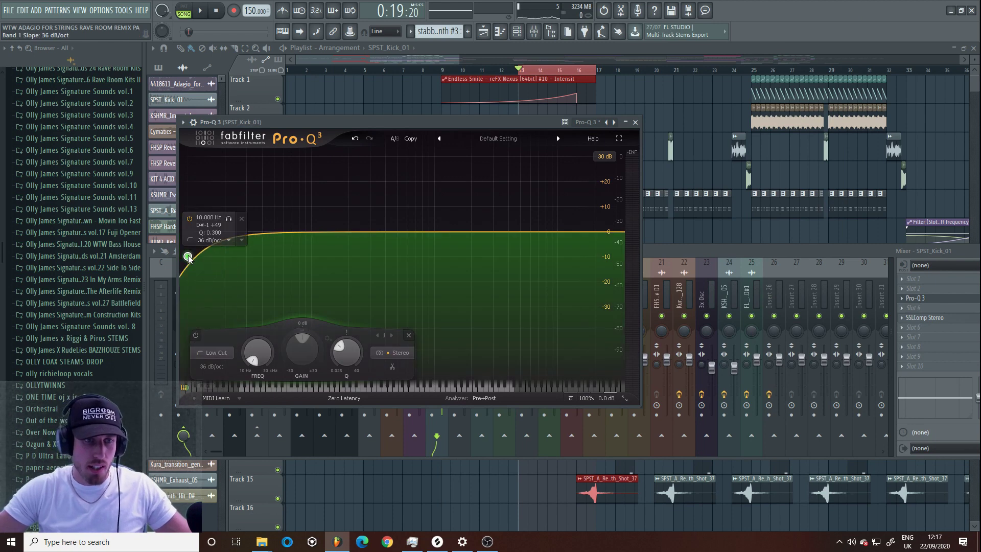
scroll(188, 257, up, 3)
mouse_move(258, 352)
mouse_down()
mouse_move(245, 328)
mouse_move(247, 353)
mouse_up()
- Create an automation clip for the Pro-Q 3 band 1 frequency across bars 13 to 17
right_click(261, 347)
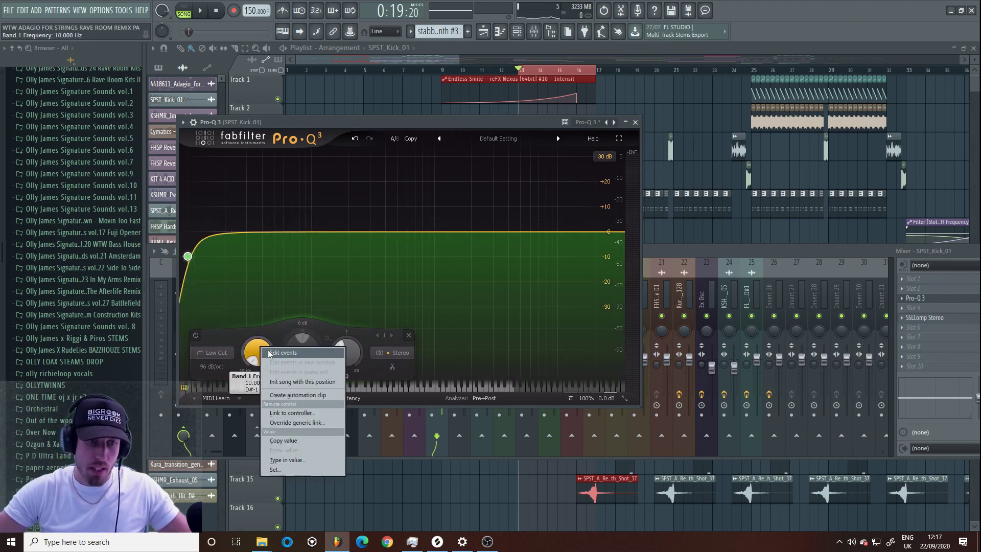
click(298, 395)
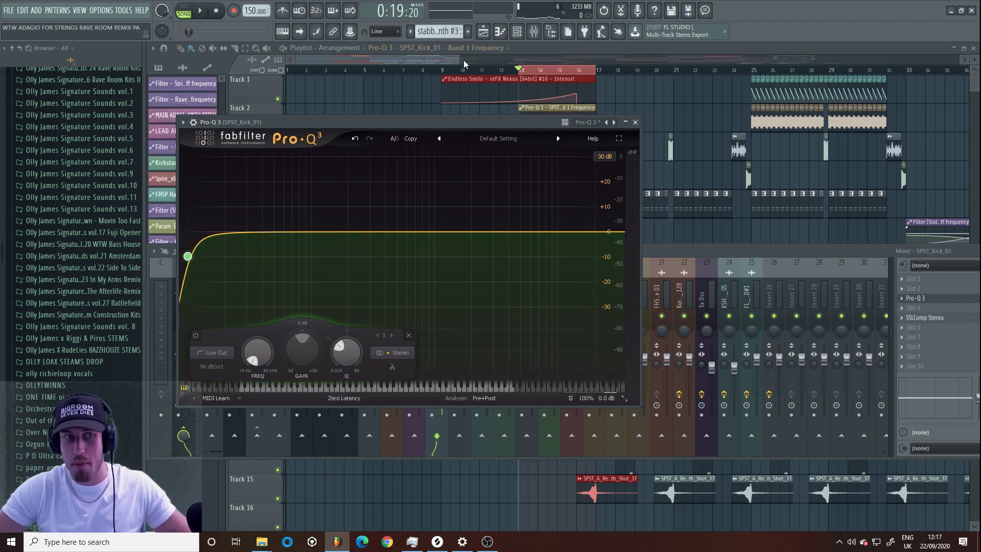
drag(461, 59, 439, 63)
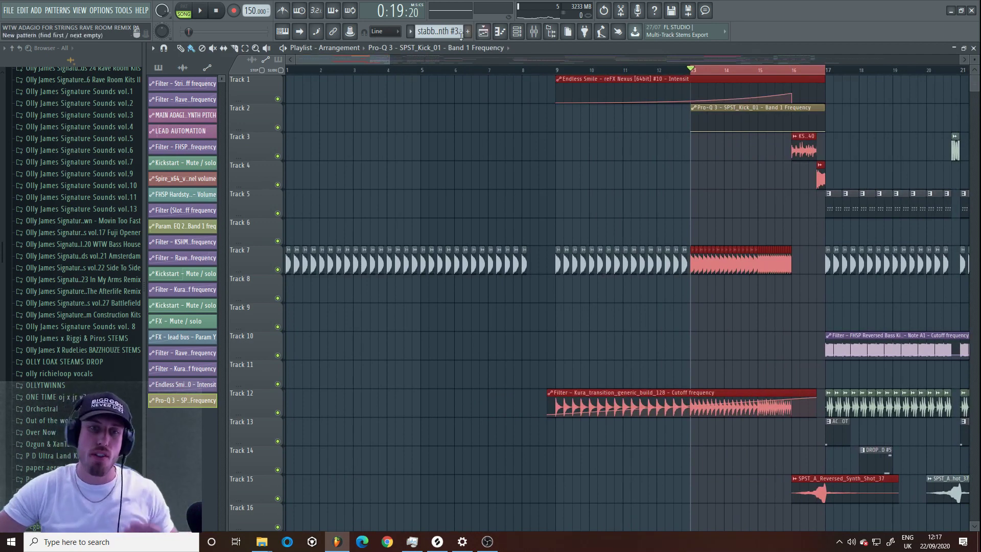
click(123, 9)
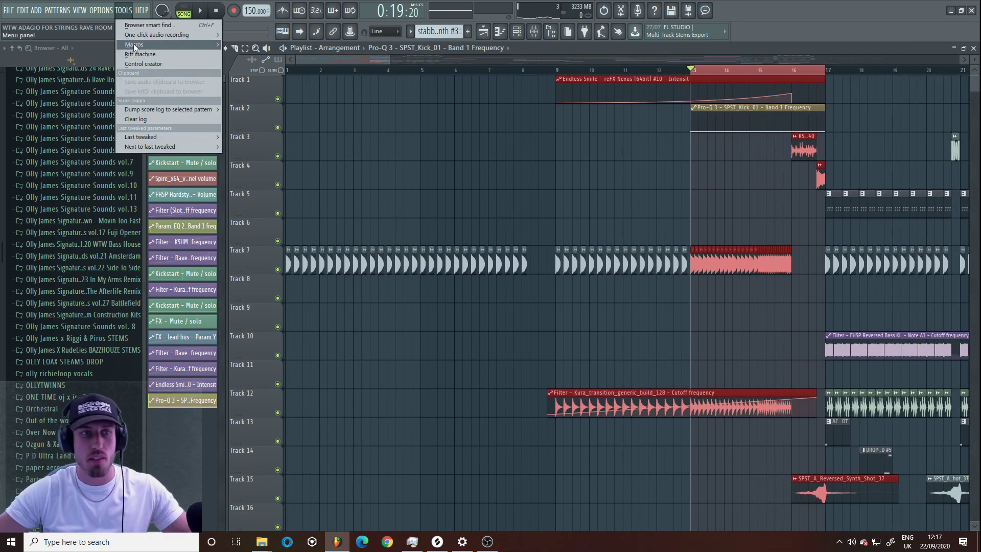
mouse_move(137, 47)
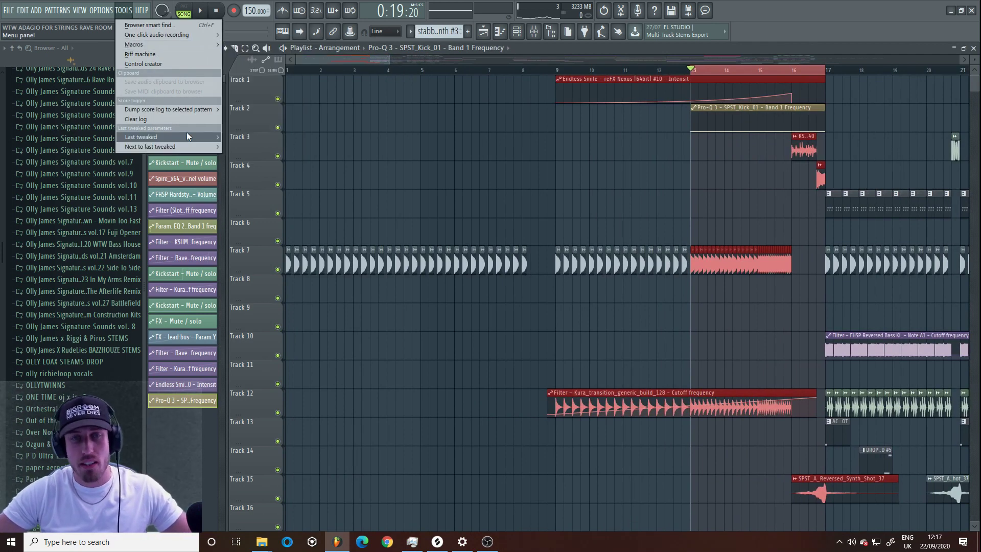
- Move the Pro-Q 3 frequency clip onto the Track 7 kick roll, shape it to rise up to bar 16, and listen to the roll
mouse_move(206, 147)
click(380, 60)
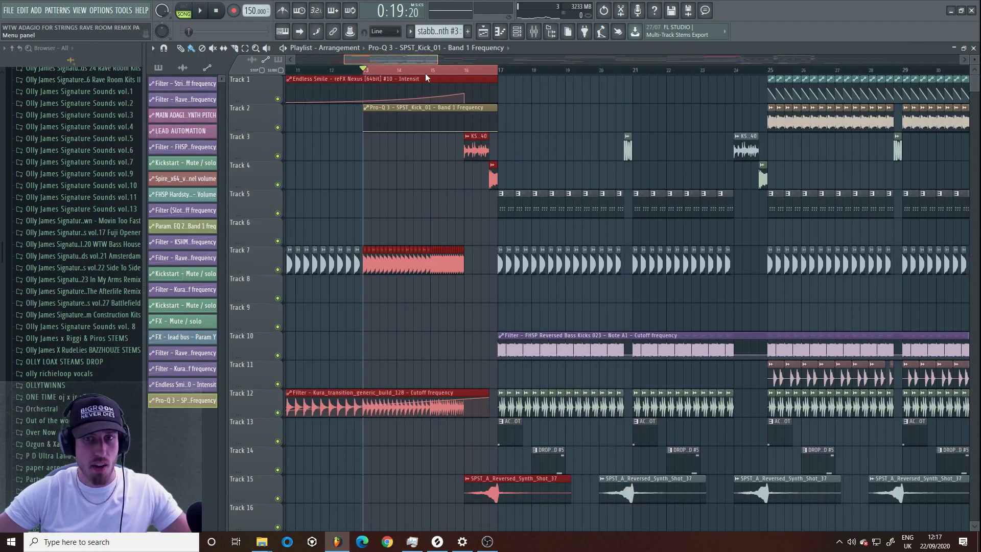
drag(440, 118, 436, 262)
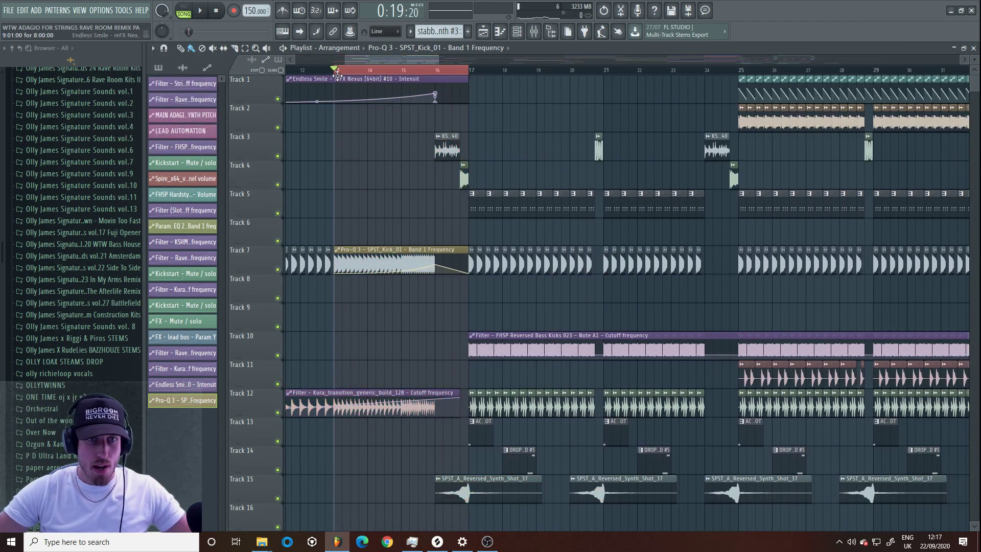
key(space)
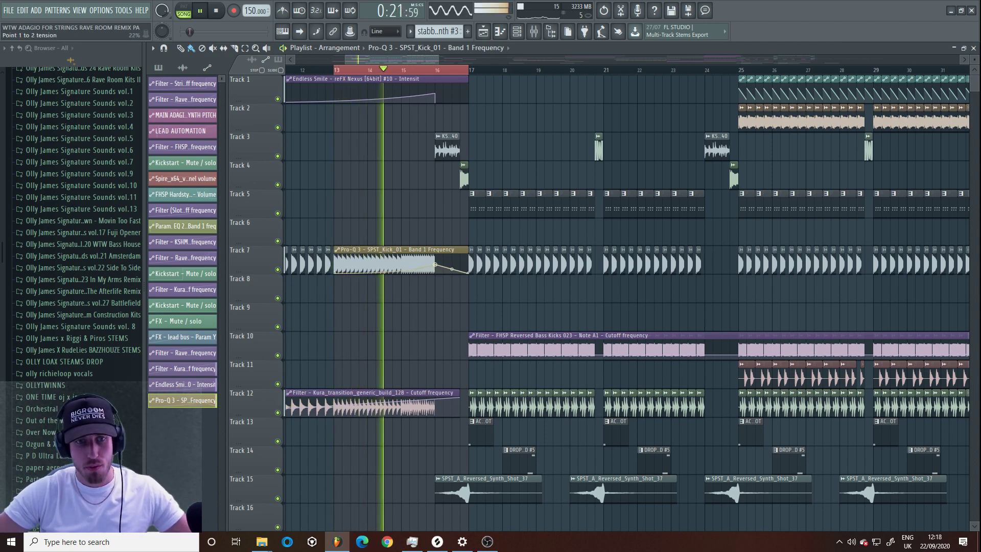
key(space)
key(space)
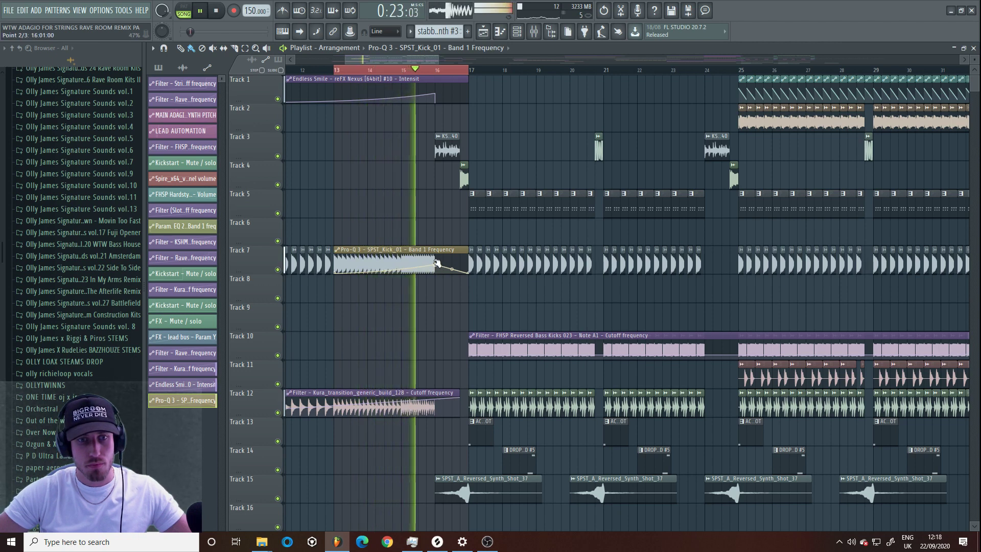
key(space)
key(space)
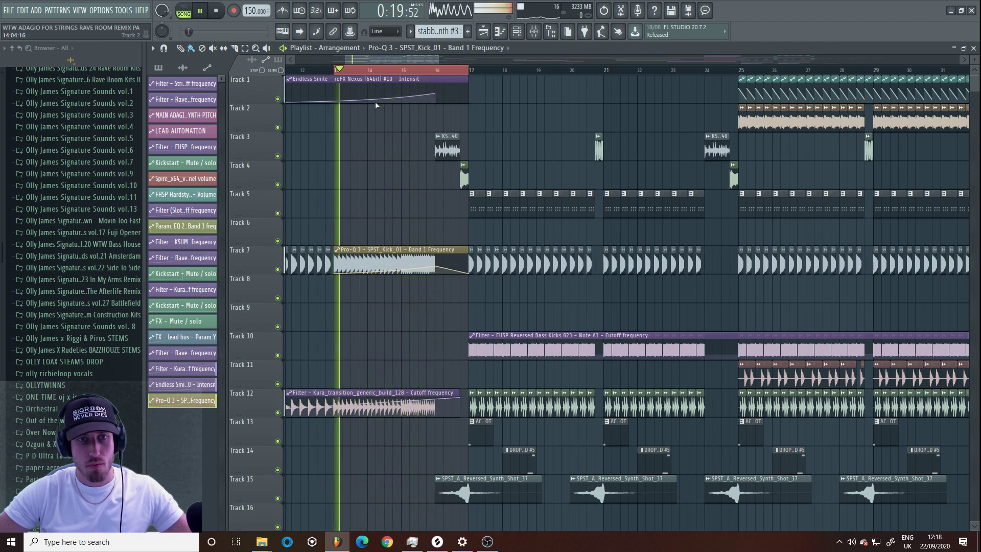
click(391, 85)
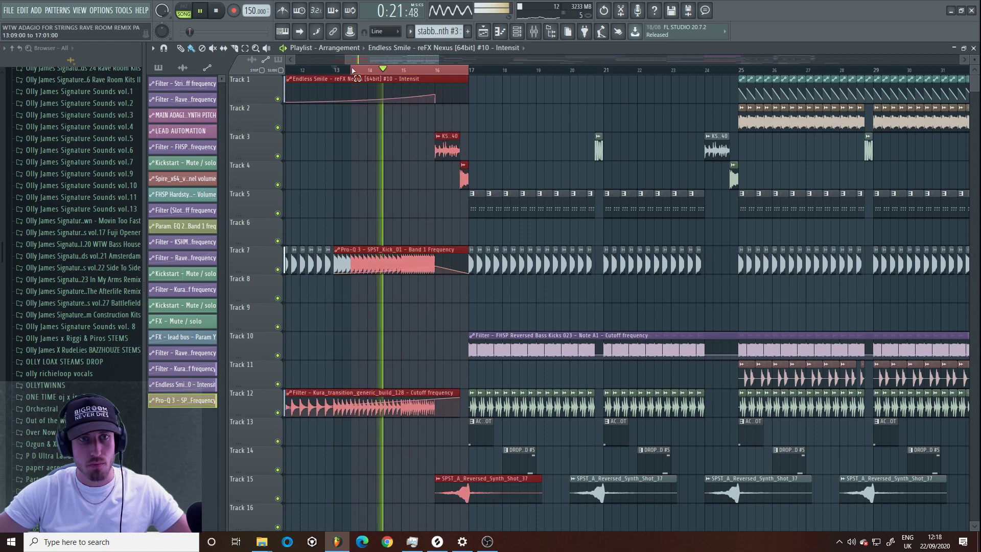
drag(440, 61, 313, 60)
key(space)
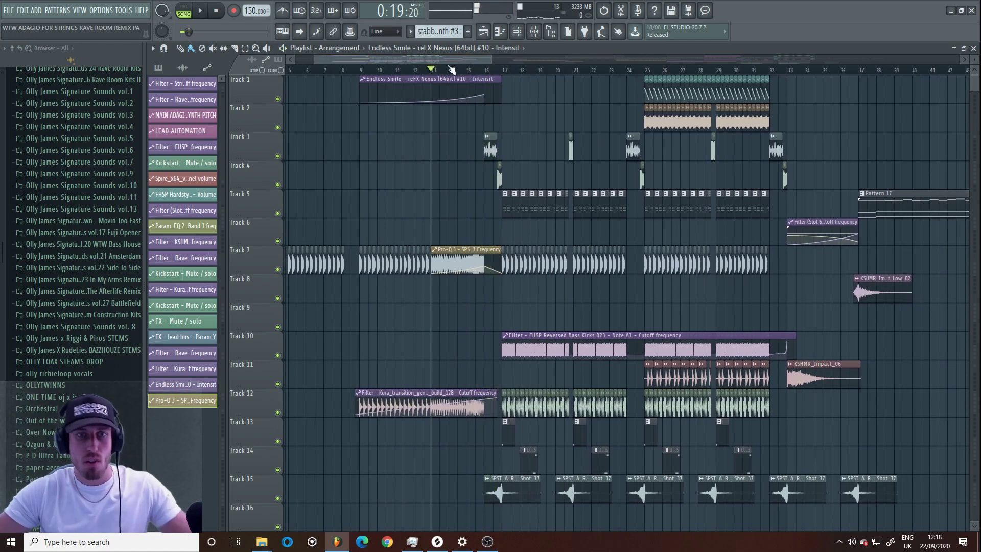
- Create an automation clip for the width of the master channel's S1 Imager Stereo across bars 9 to 17
scroll(418, 140, down, 2)
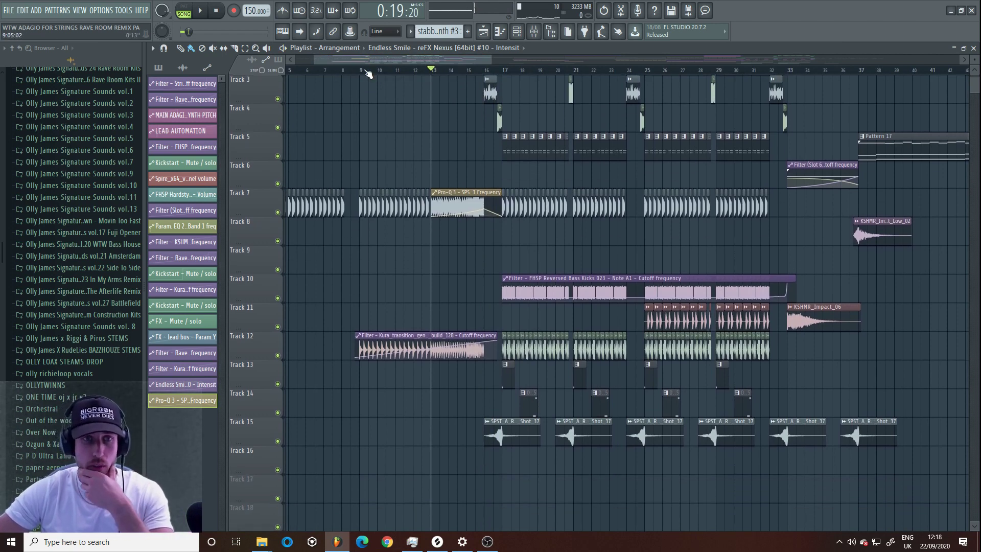
drag(361, 70, 503, 63)
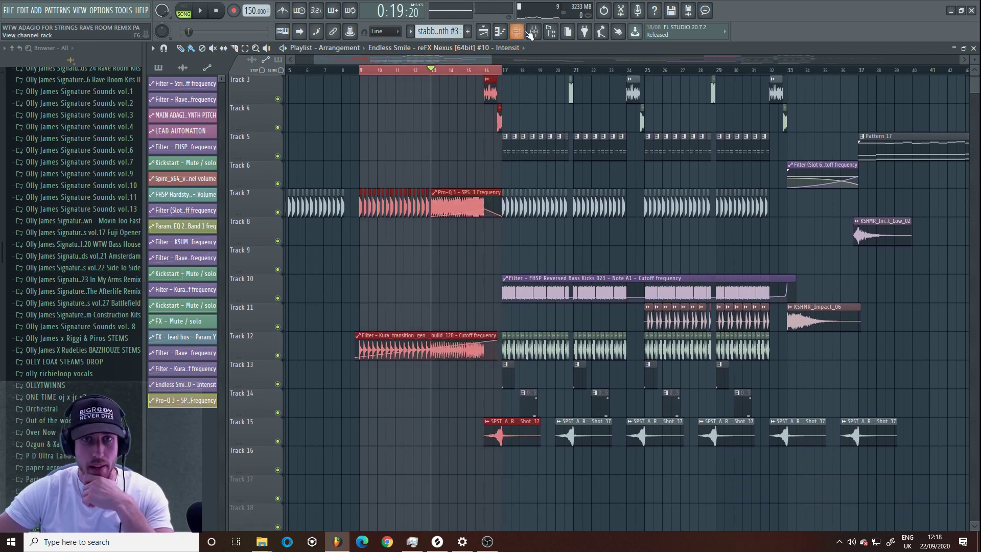
click(534, 32)
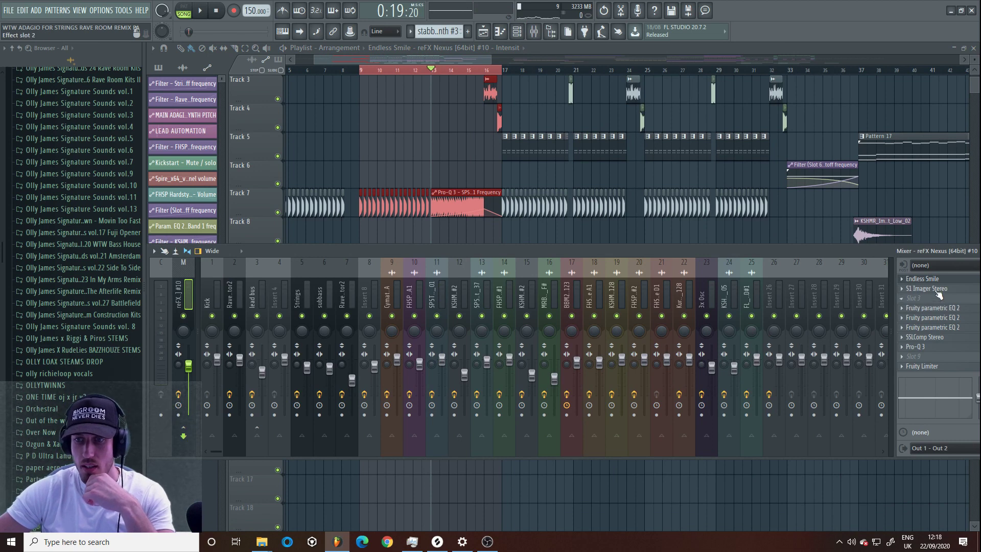
click(938, 290)
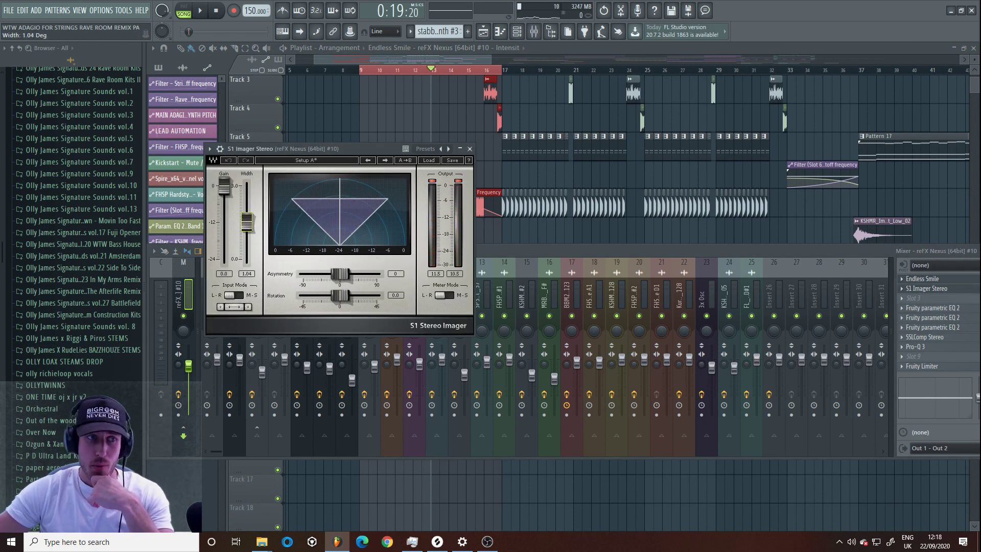
click(123, 10)
mouse_move(167, 142)
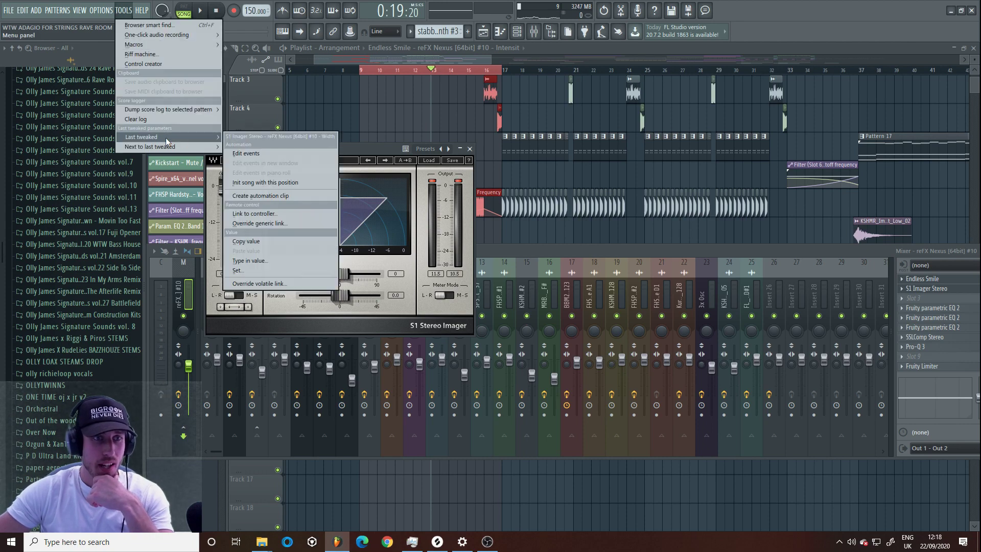
click(287, 195)
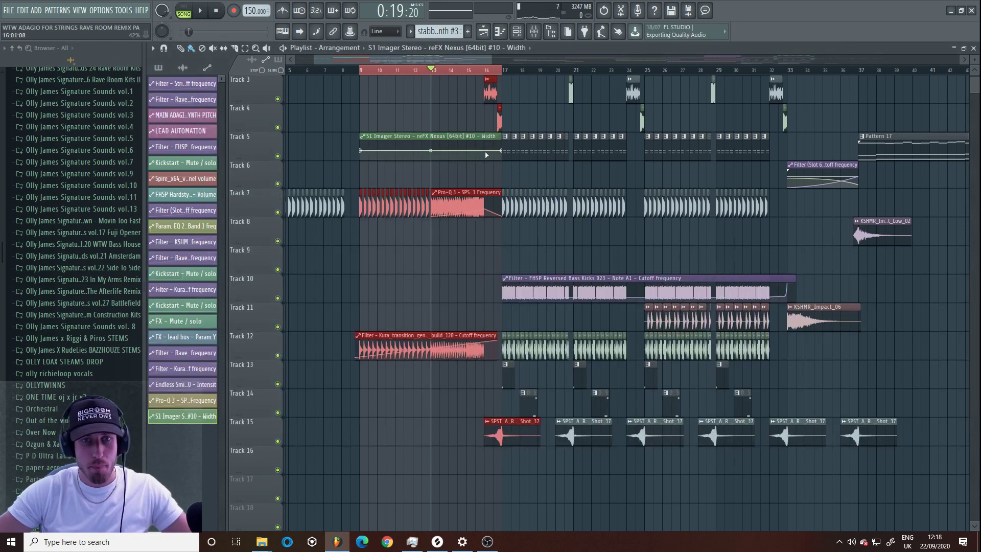
- Shape the S1 Imager width clip to narrow until bar 16, and copy the clip's end-point value onto the bar 16 point
click(534, 31)
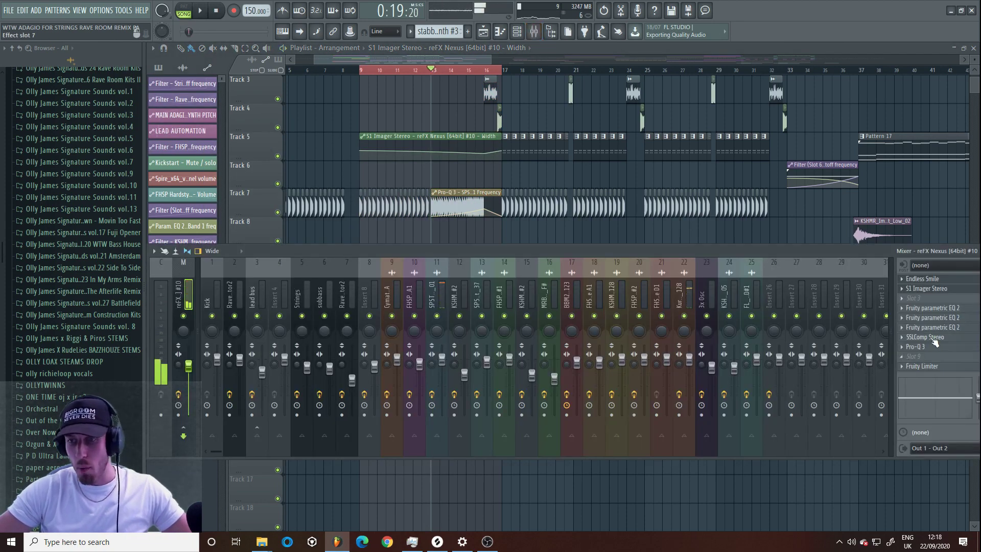
click(936, 290)
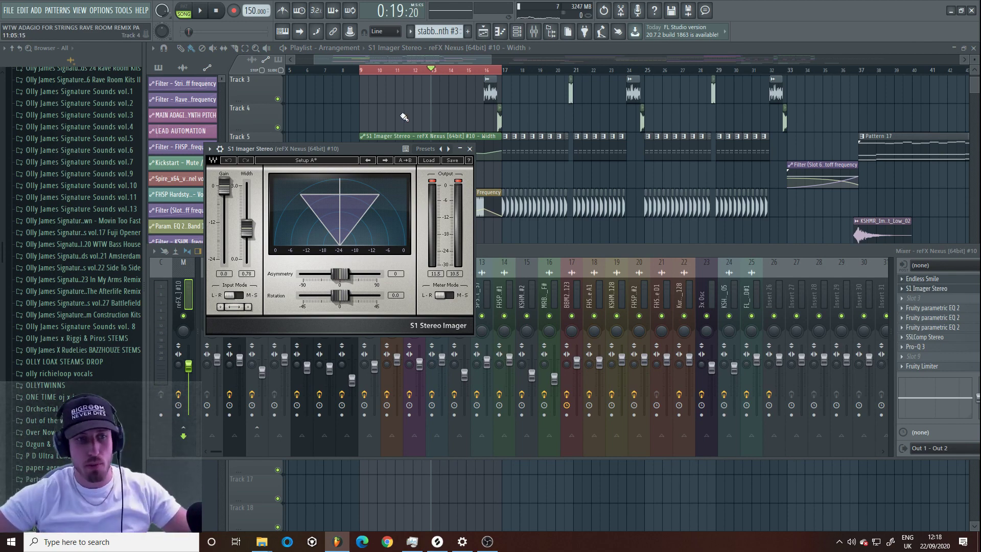
key(space)
click(489, 154)
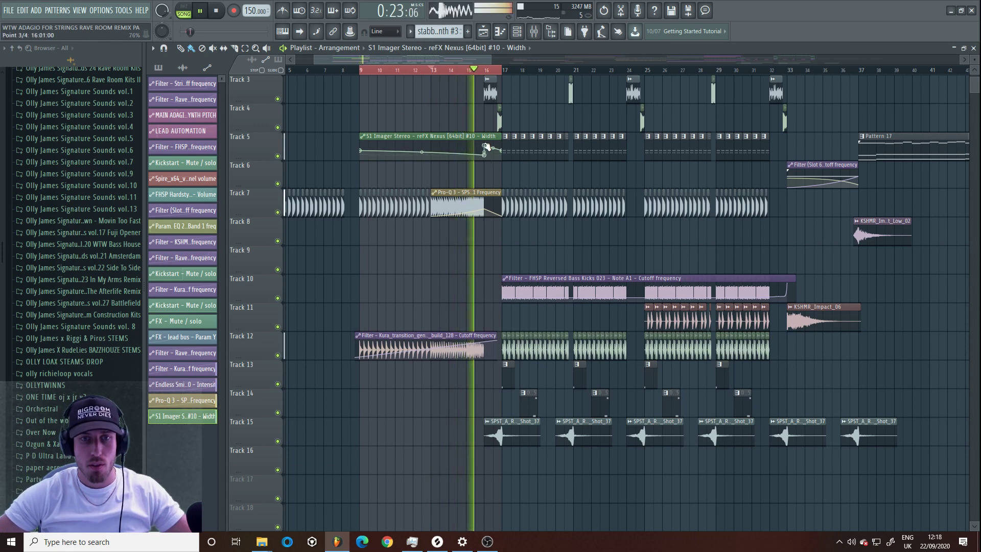
right_click(501, 152)
click(535, 313)
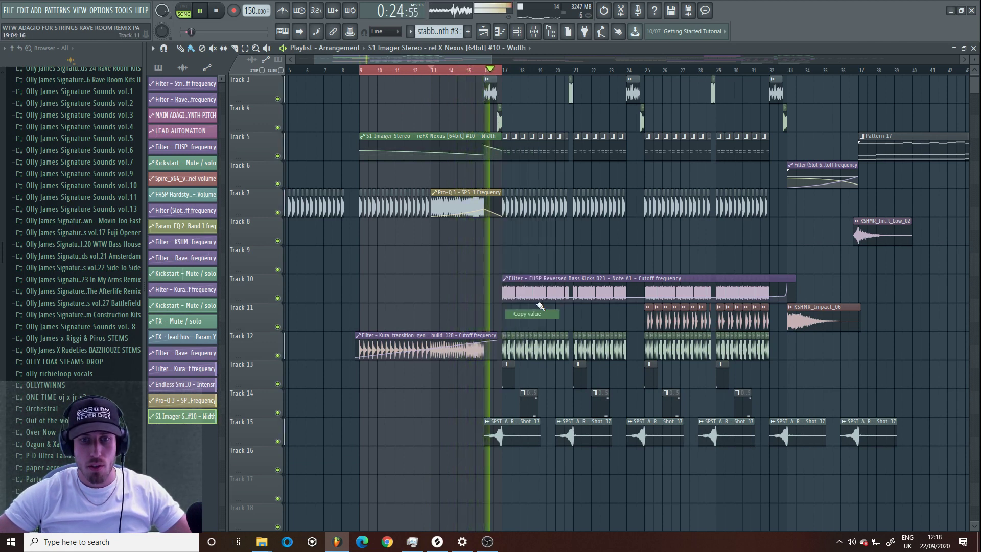
right_click(486, 151)
click(535, 315)
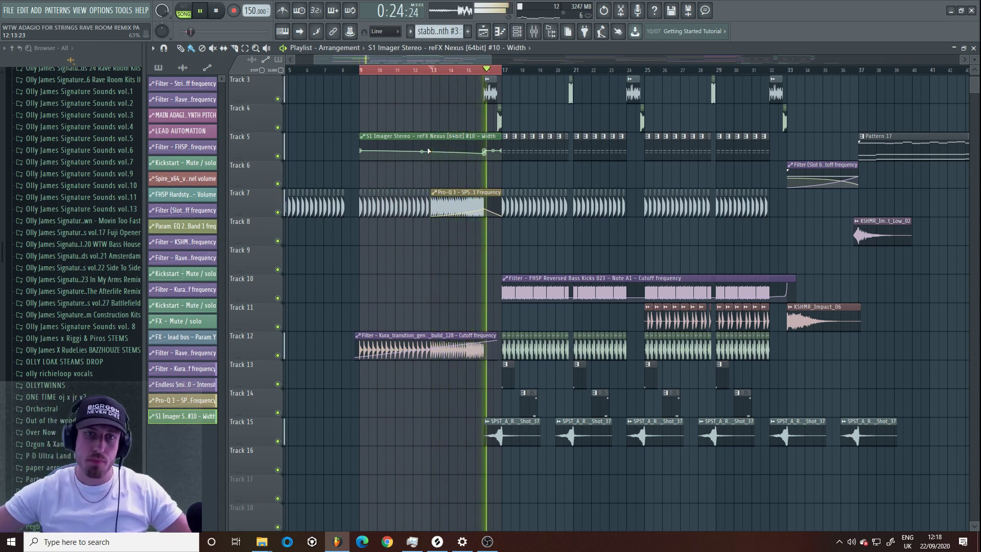
- Play the transition into the drop and inspect the MRBLACK_Top_Bass and SPST_Kick_01 channels and the kick's mixer track
drag(485, 70, 554, 73)
click(490, 70)
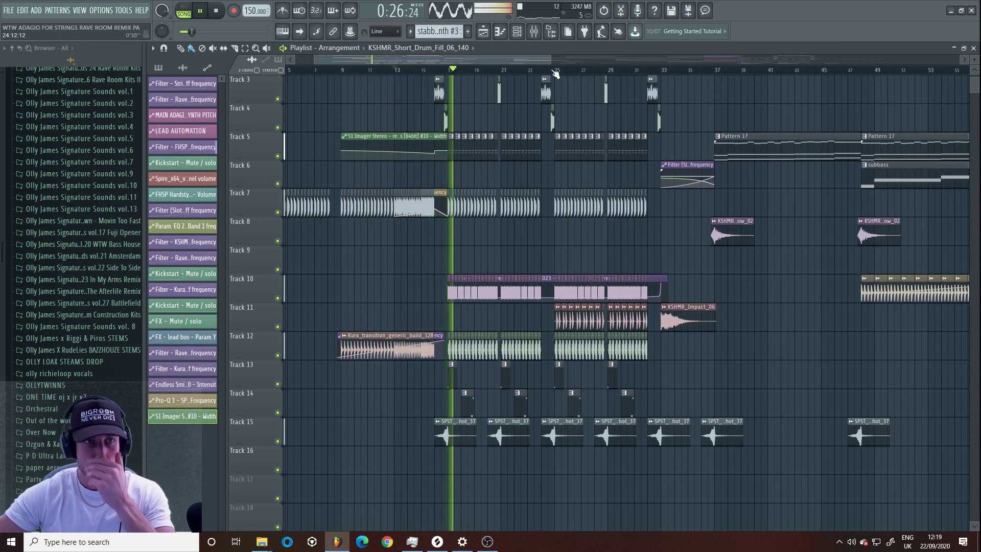
drag(552, 61, 479, 69)
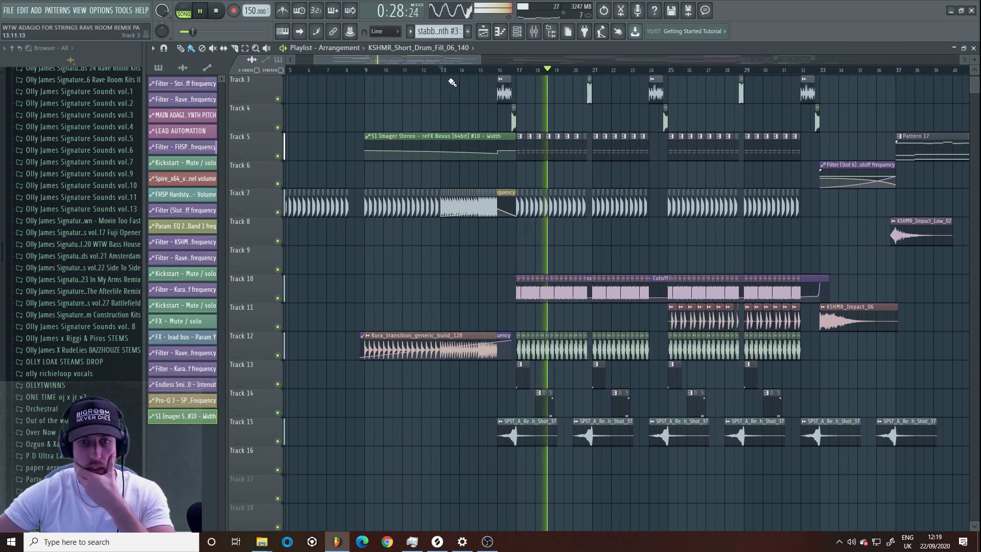
click(548, 347)
double_click(548, 347)
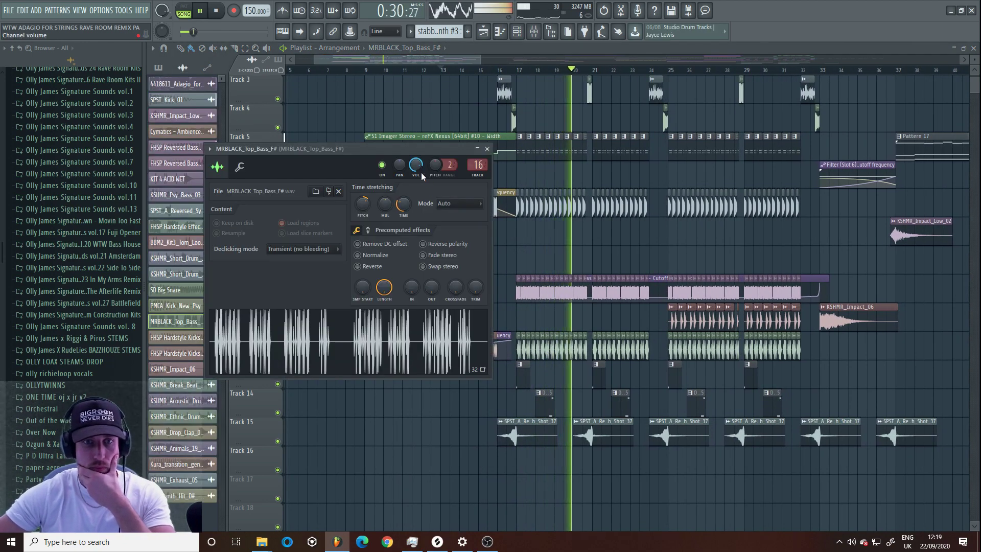
click(169, 100)
click(537, 35)
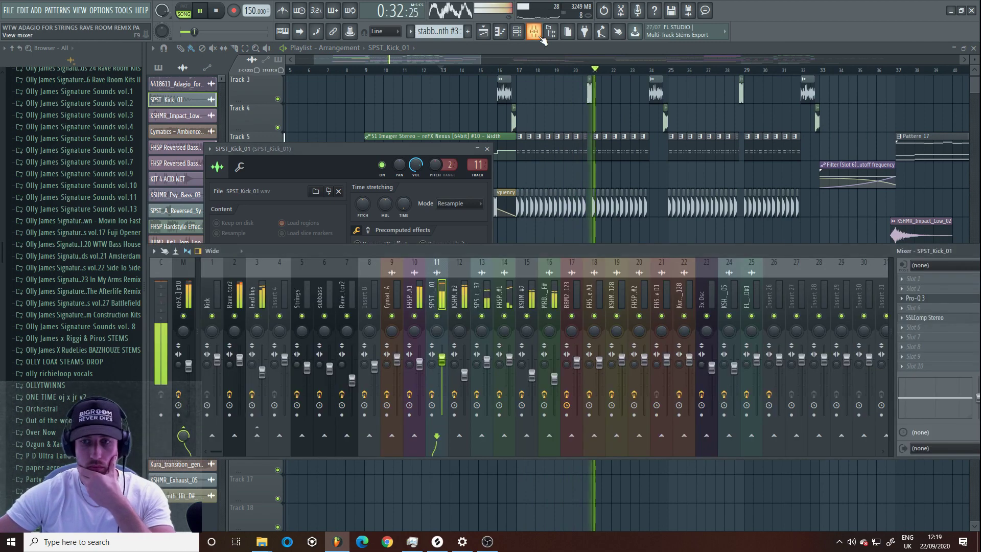
click(410, 153)
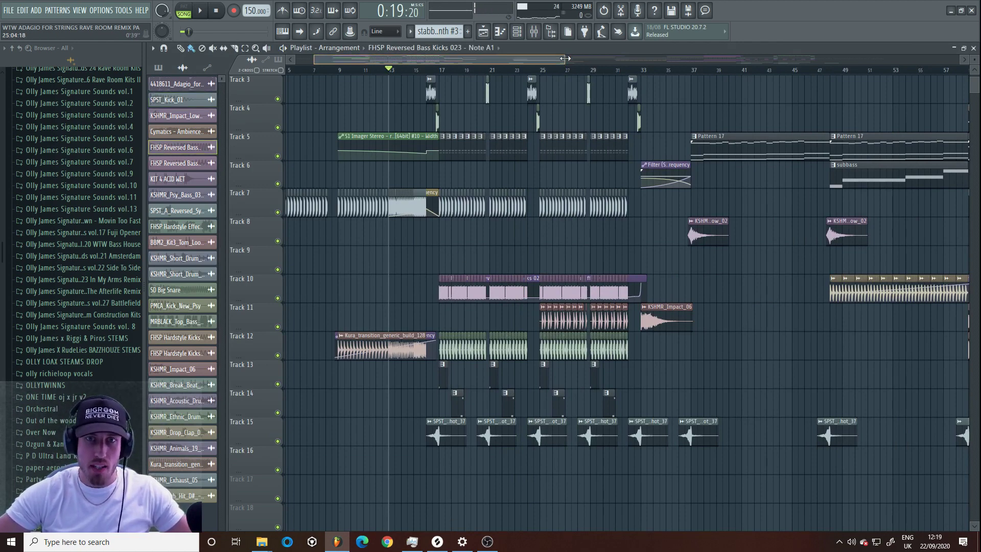
- Copy the first group of Track 10 reversed bass kicks from bar 17 to bar 9 and repeat them up to bar 16
drag(565, 59, 403, 59)
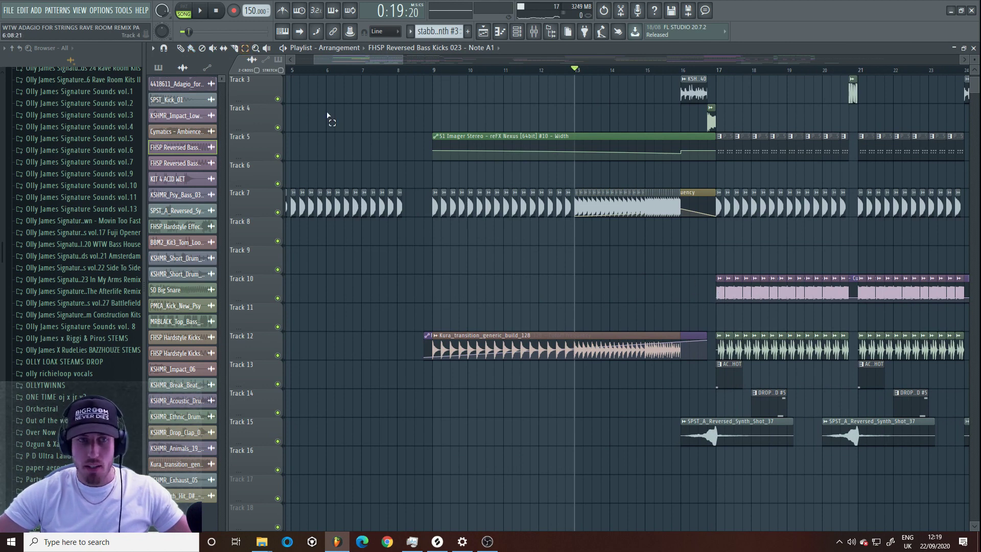
drag(810, 281, 861, 295)
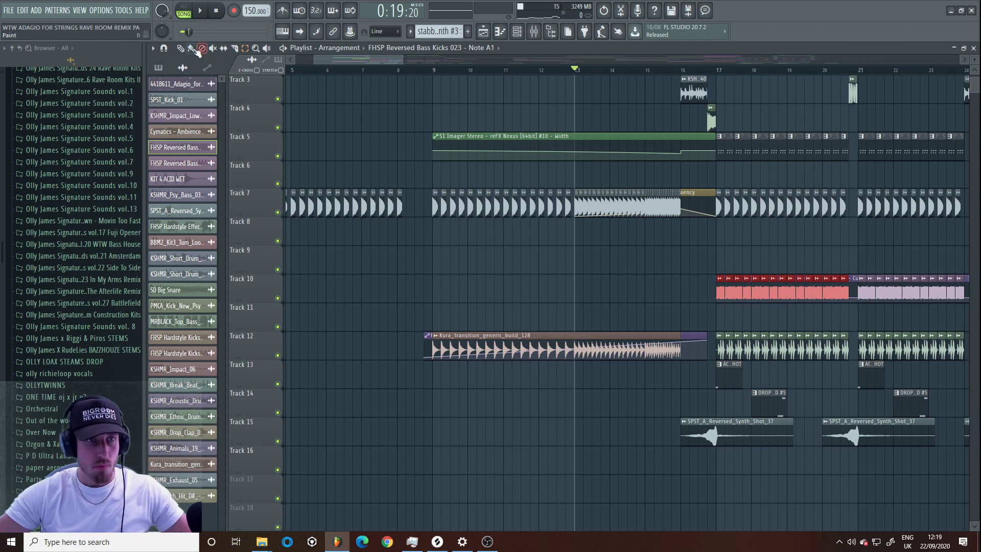
drag(783, 291, 503, 294)
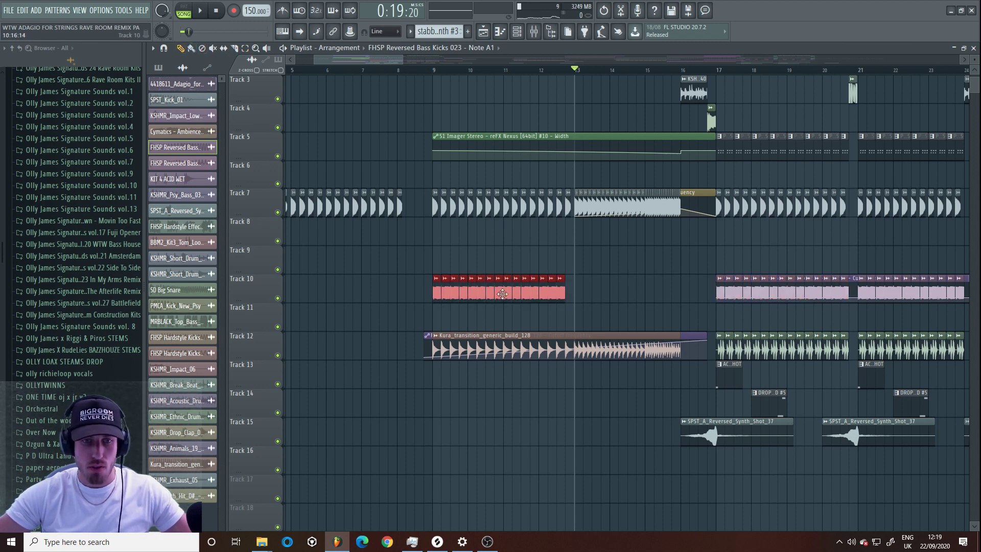
key(space)
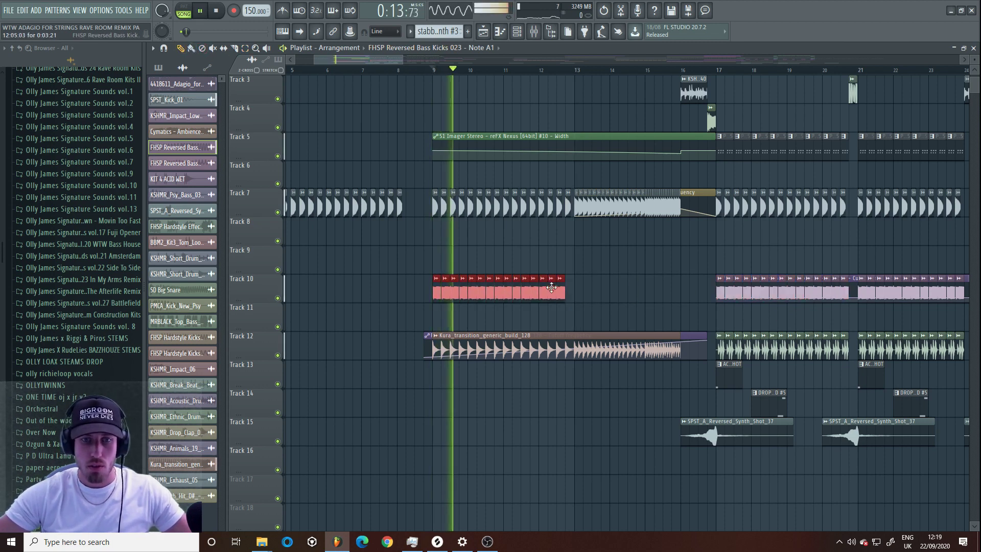
drag(554, 291, 668, 292)
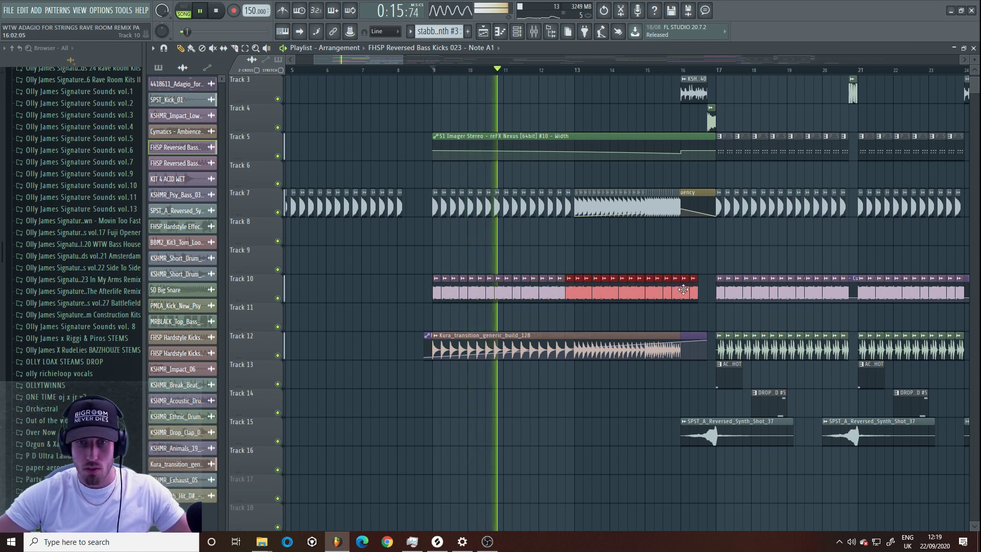
key(space)
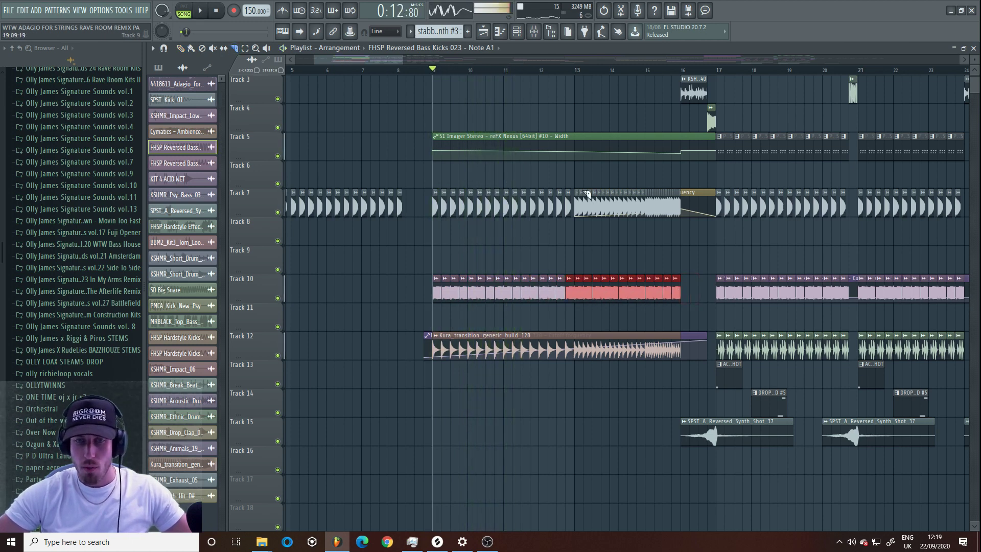
- Extend the Track 10 reversed bass cutoff frequency clip back to bar 9 and make the build's clip unique
click(844, 283)
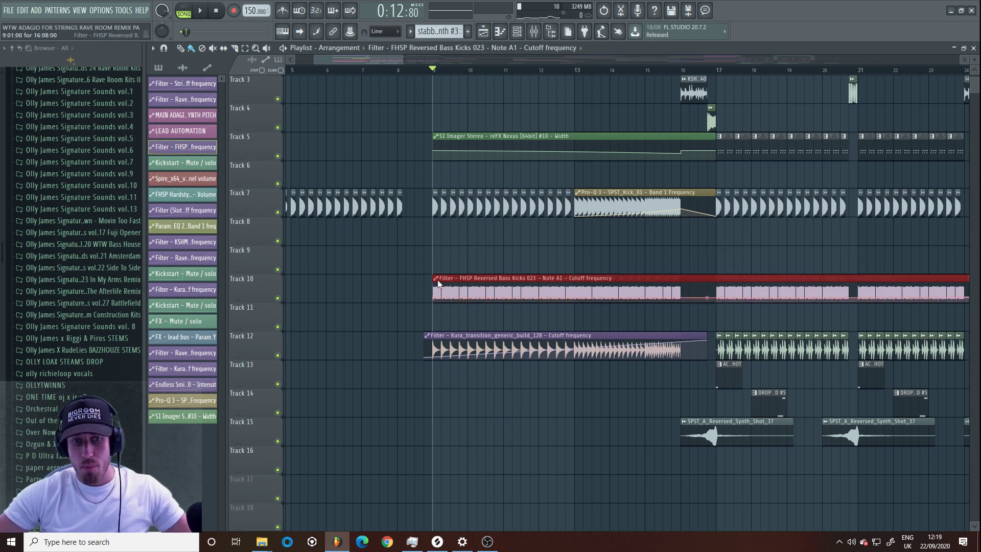
click(436, 279)
click(470, 365)
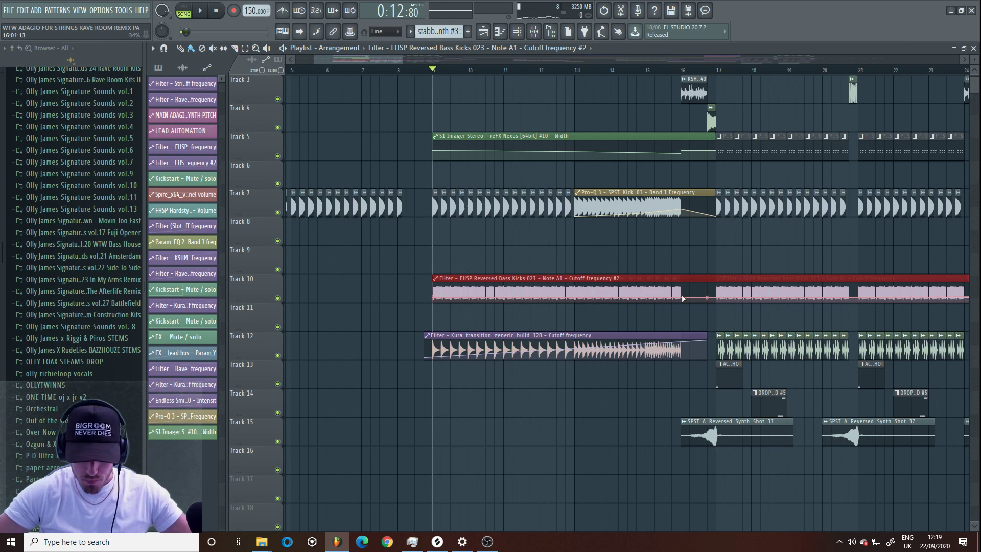
- Shape the build's cutoff frequency clip to rise towards bar 16, clear the leftover pieces before bar 17, and listen to the build
drag(683, 298, 682, 276)
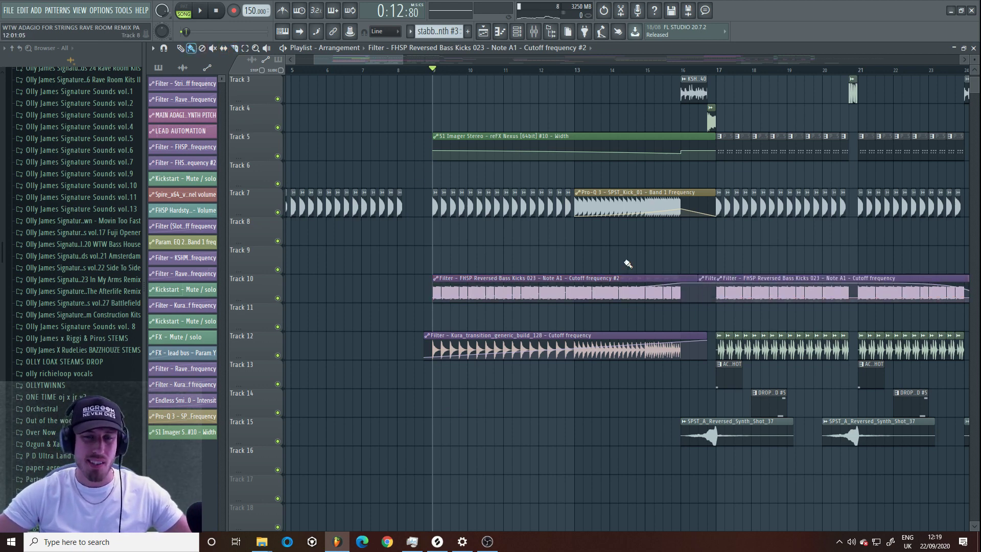
click(721, 285)
click(736, 294)
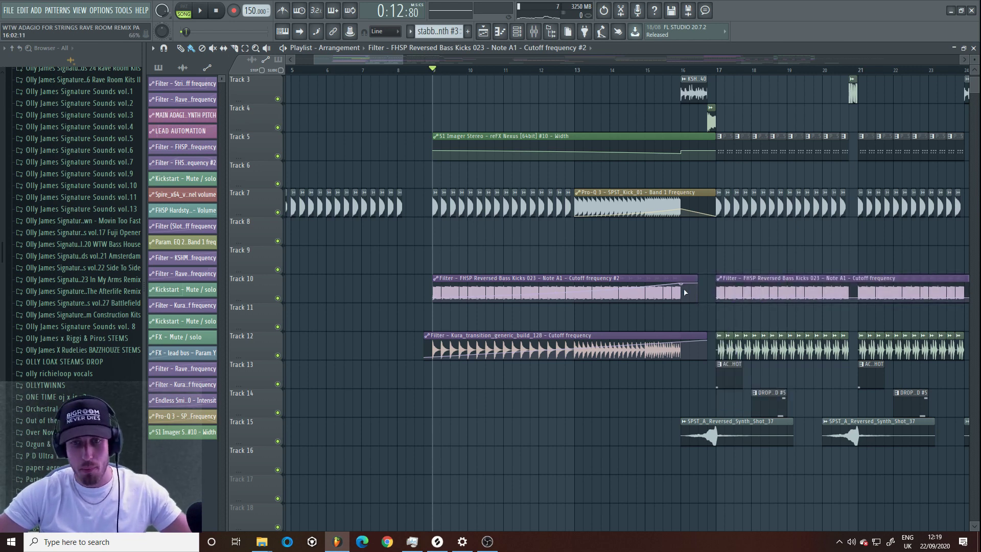
key(space)
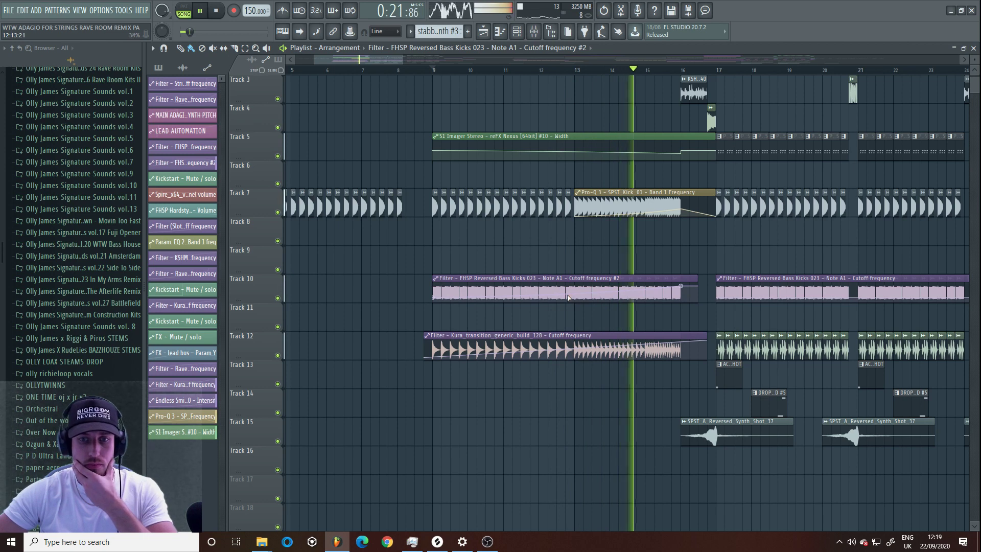
key(space)
- Select bars 9 to 17 and check the Pro-Q 3 low cut on the SPST_Kick_01 mixer track
drag(576, 70, 718, 71)
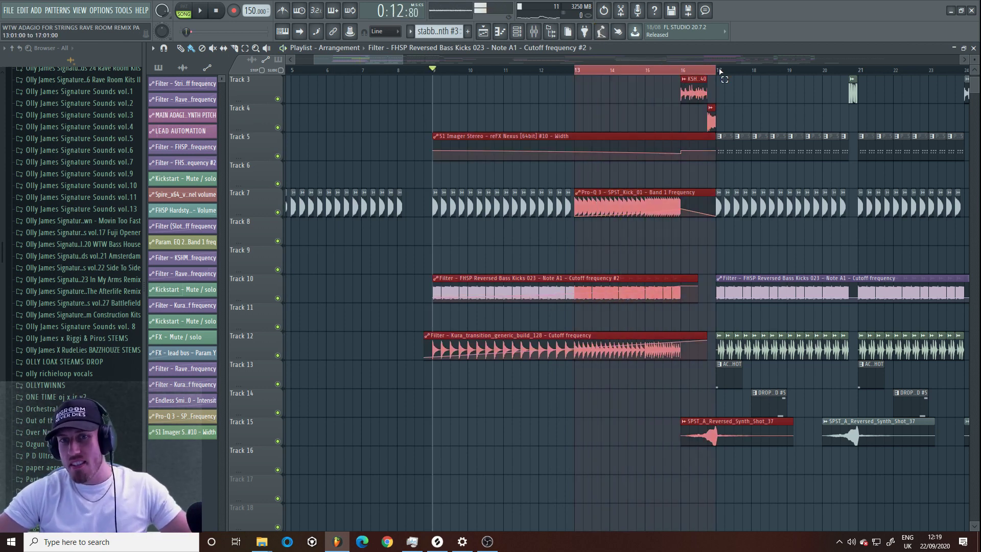
drag(552, 72, 444, 77)
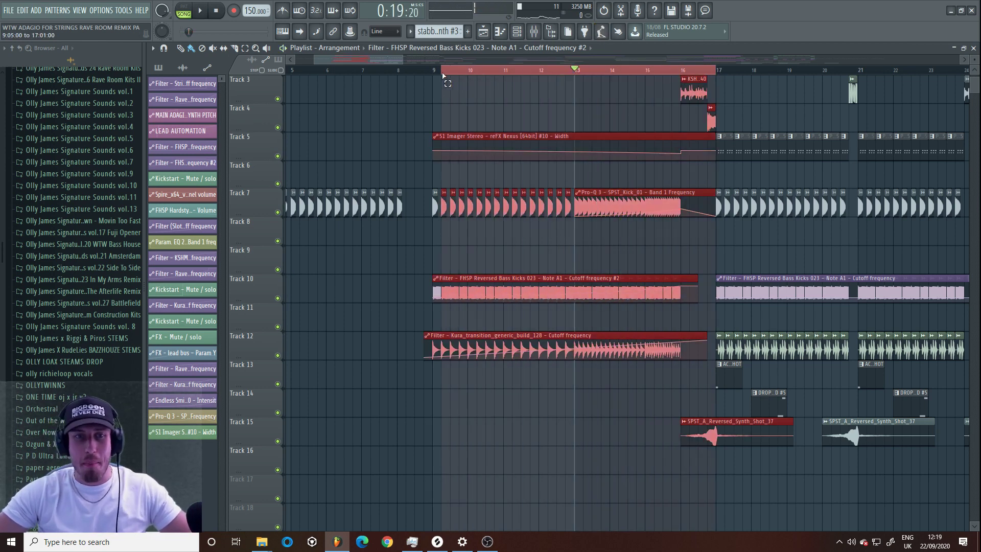
click(535, 32)
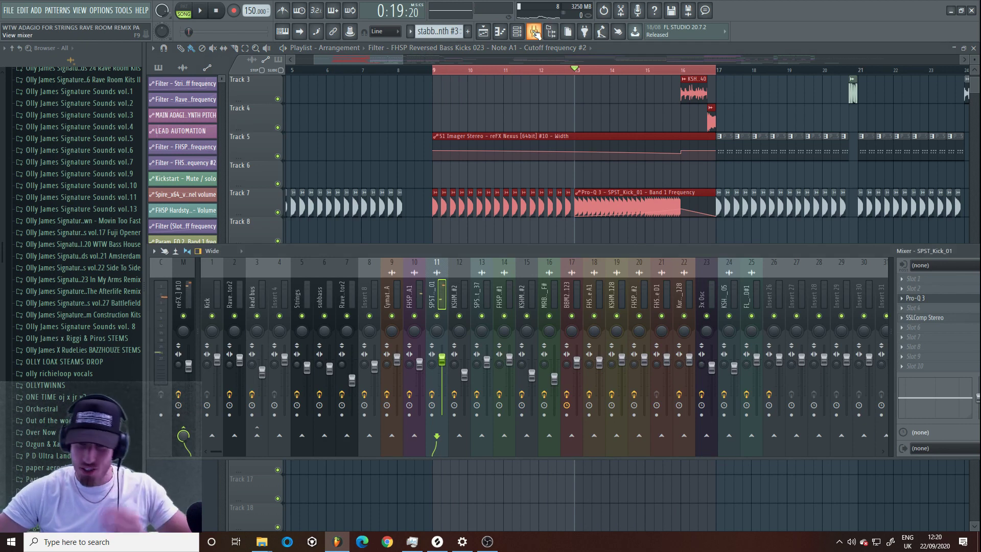
click(935, 302)
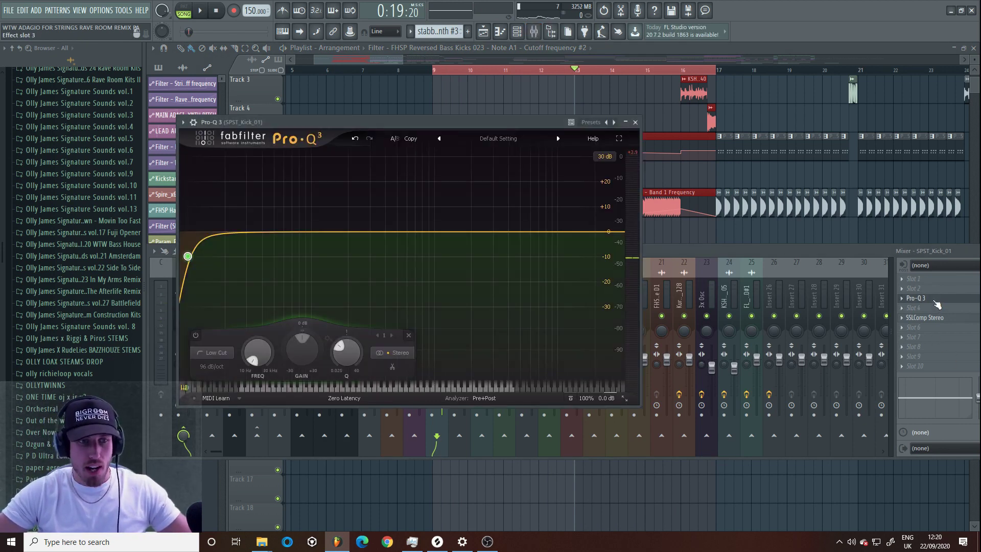
click(883, 265)
key(F12)
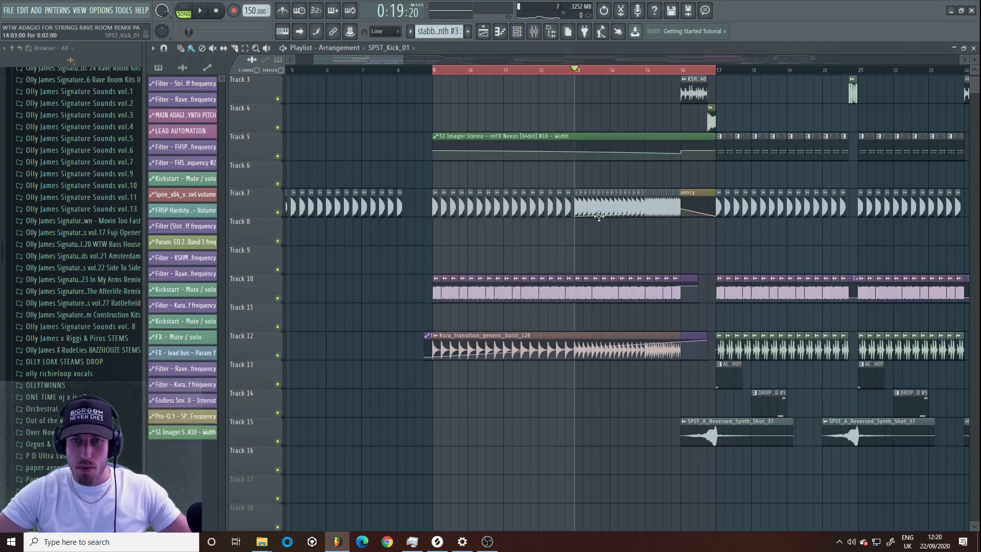
- Review the reversed bass kicks' existing Pro-Q 3 and load another Pro-Q 3 in slot 6 of their mixer track
double_click(574, 294)
click(546, 34)
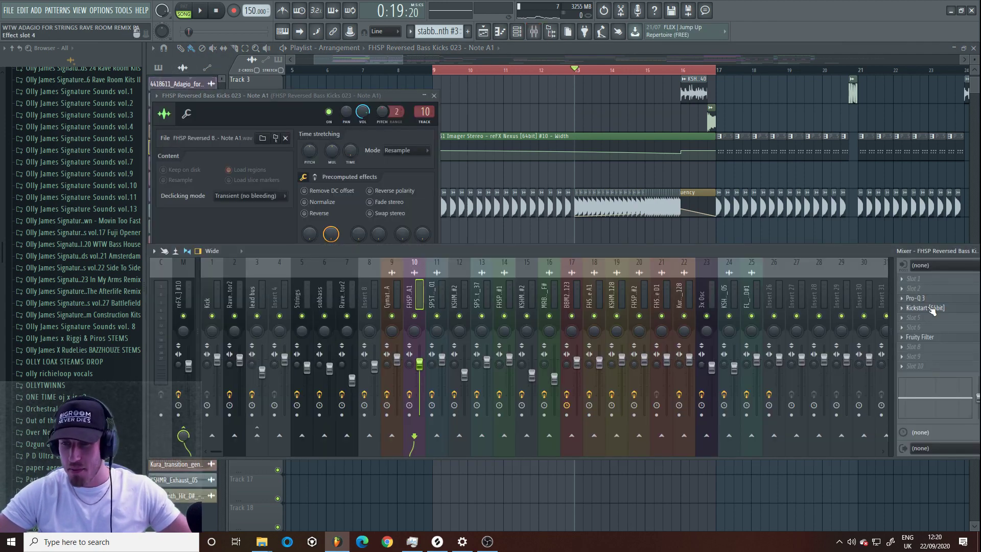
click(922, 299)
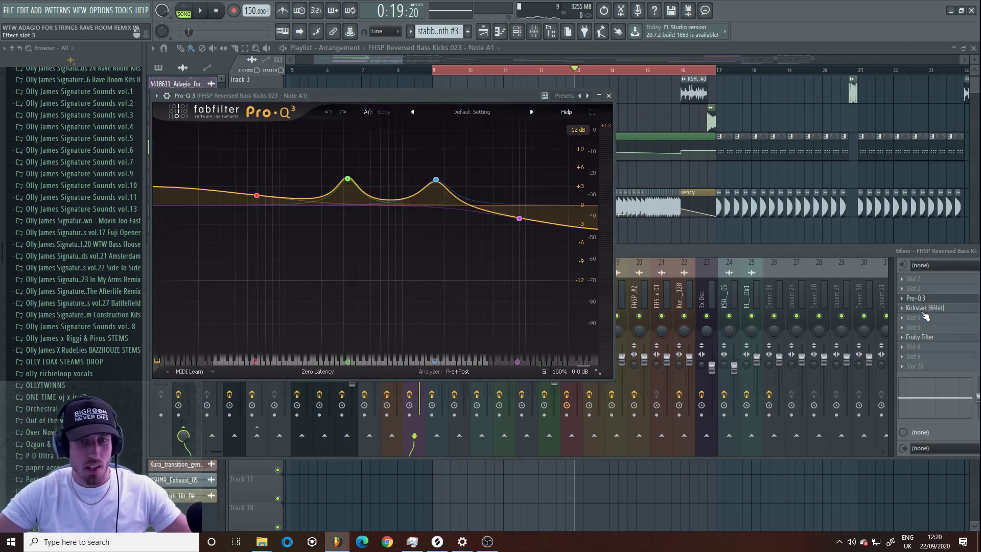
click(920, 337)
click(708, 304)
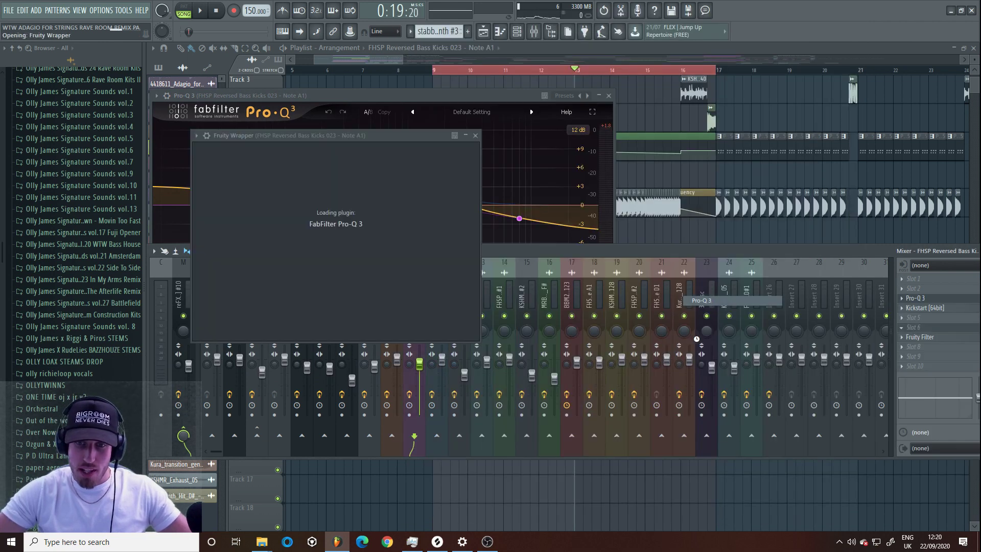
- Add a 10 Hz low cut band with a Brickwall slope in the new Pro-Q 3 and test its frequency sweep during playback
drag(213, 255, 201, 274)
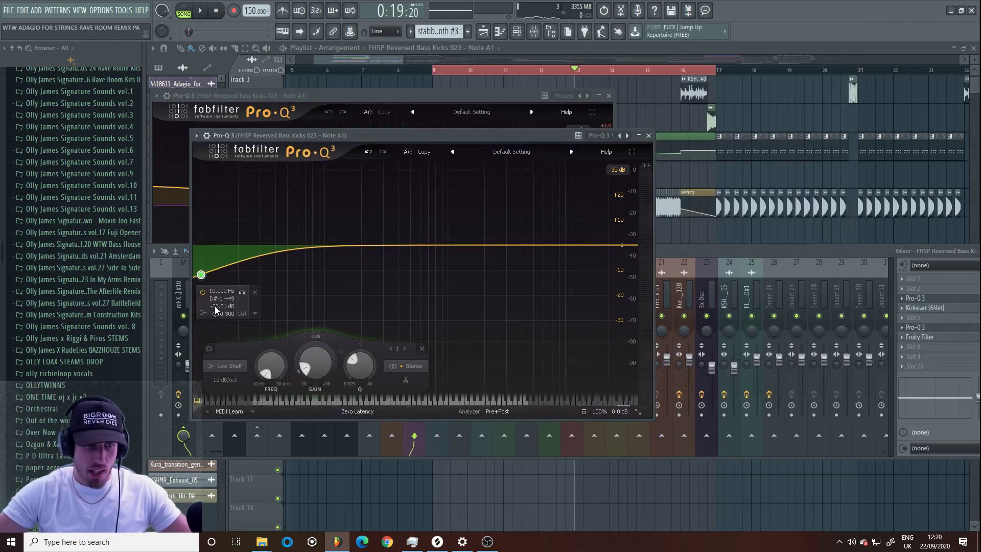
click(227, 290)
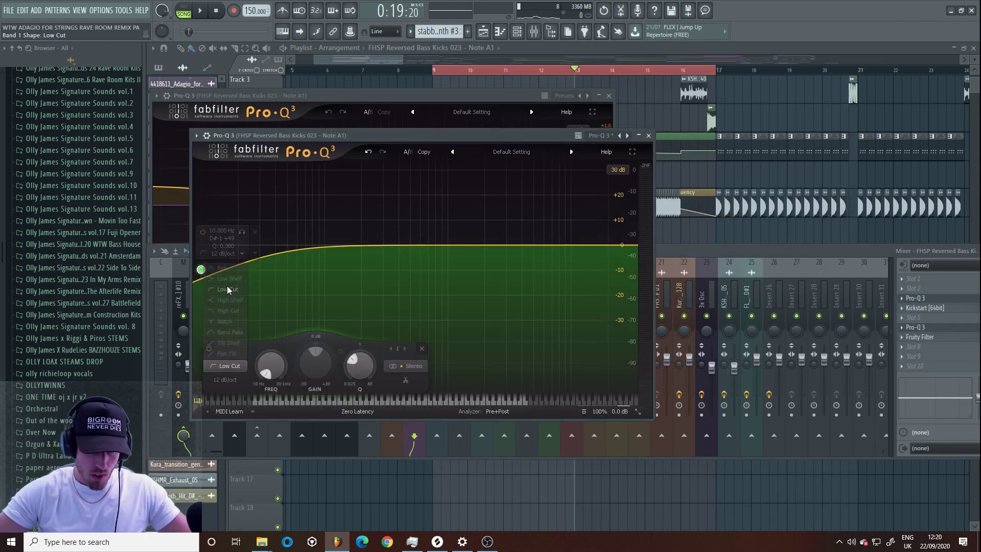
scroll(202, 276, up, 8)
key(space)
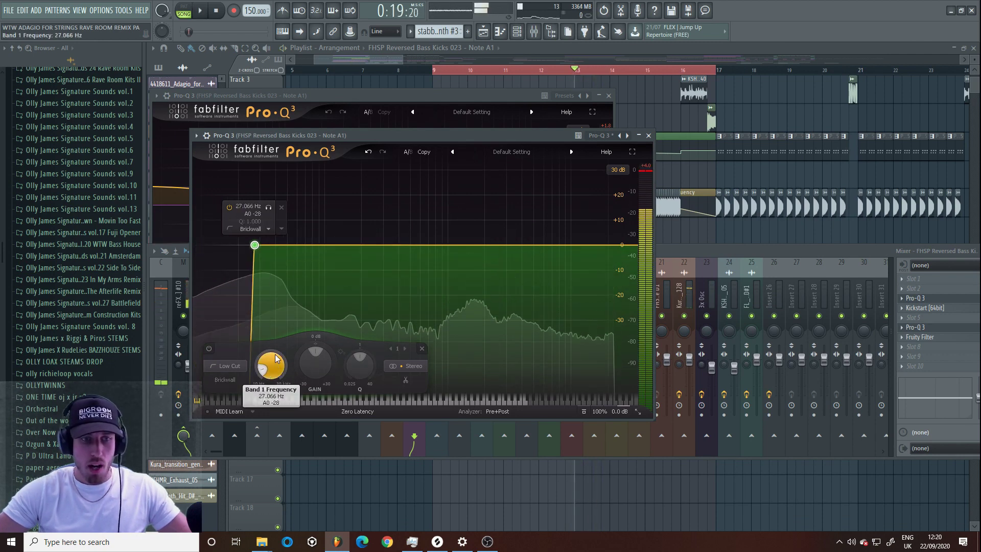
- Create an automation clip for the new Pro-Q 3's band 1 frequency across bars 9 to 17
right_click(270, 369)
click(340, 418)
click(339, 418)
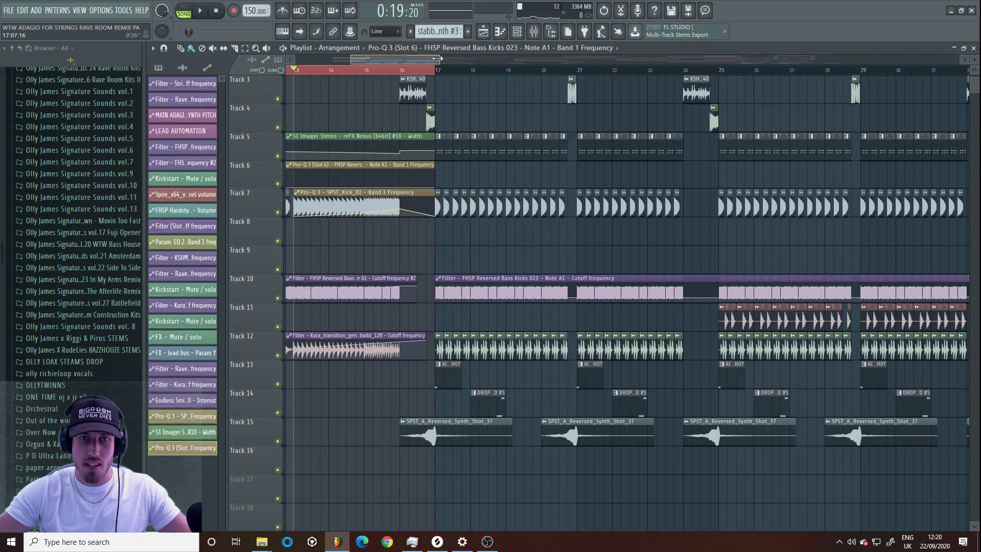
- Solo the Track 7 kick roll together with the Track 10 reversed bass kicks
drag(437, 59, 371, 63)
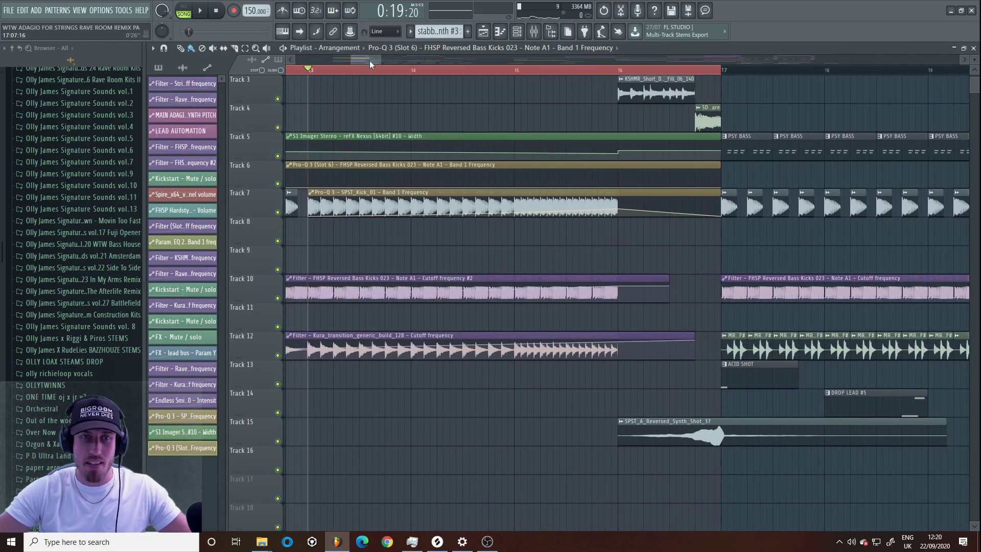
right_click(277, 212)
click(278, 299)
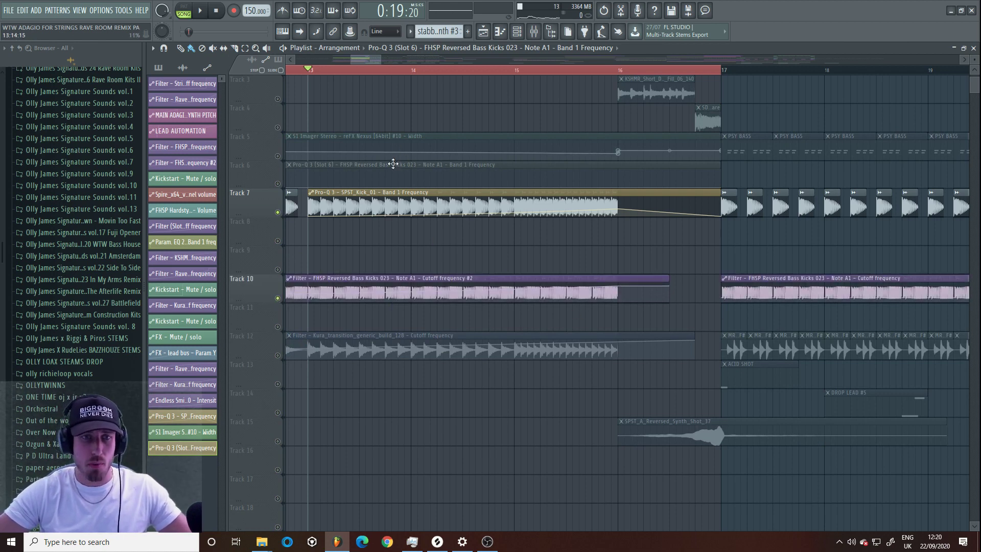
- Move the Pro-Q 3 slot 6 automation clip to Track 9, unmute it, and shape a rise peaking at bar 16 that falls by bar 17
mouse_move(390, 252)
mouse_down()
mouse_move(390, 265)
mouse_move(391, 232)
mouse_up()
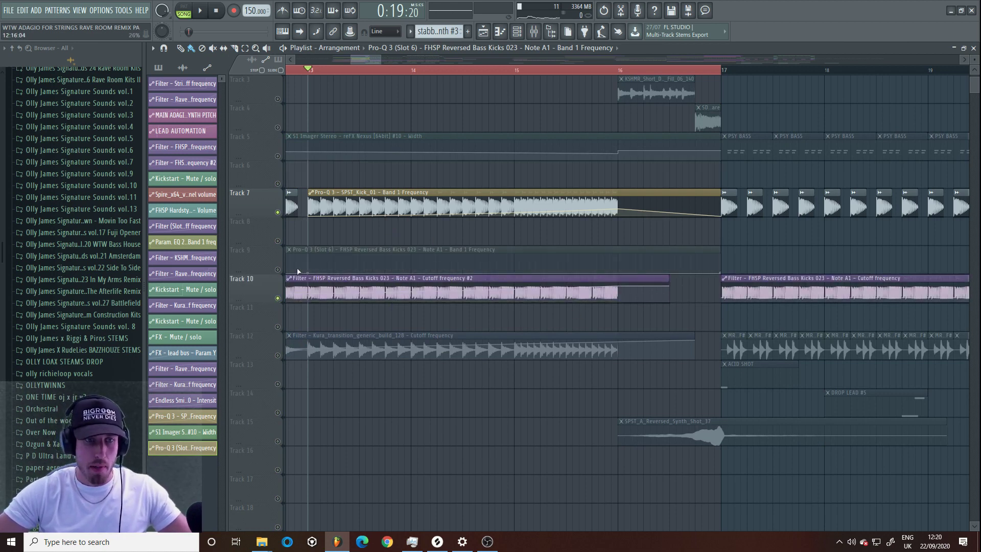
click(277, 270)
key(space)
drag(615, 271, 621, 261)
key(space)
key(space)
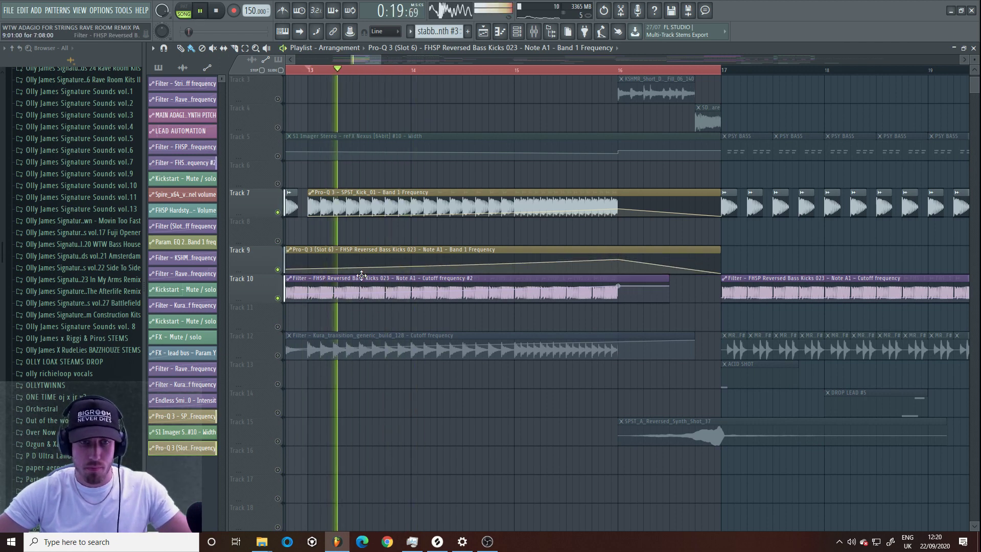
- Play the build from bar 9 to check the reversed bass kicks' low cut sweep against the kick roll
drag(352, 61, 335, 61)
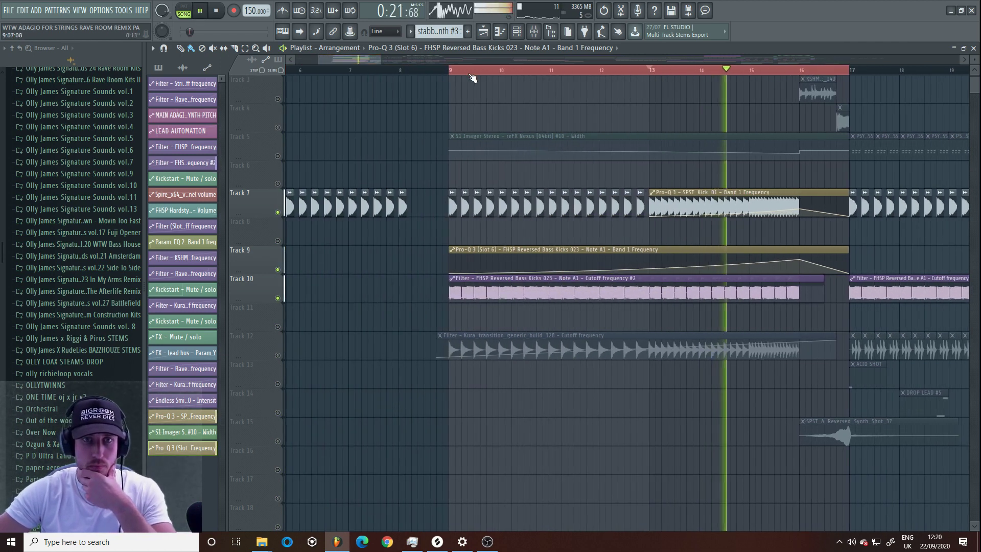
key(space)
key(space)
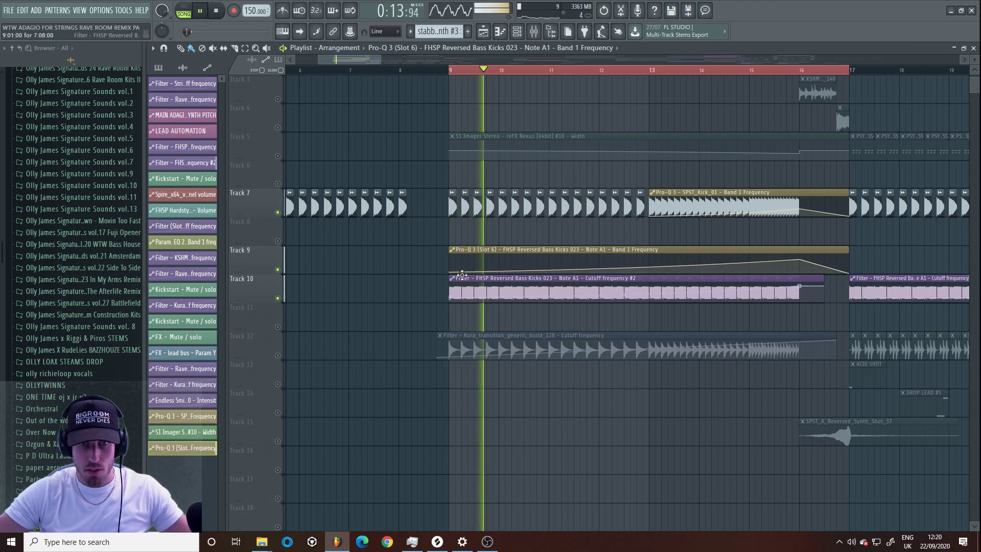
key(space)
key(space)
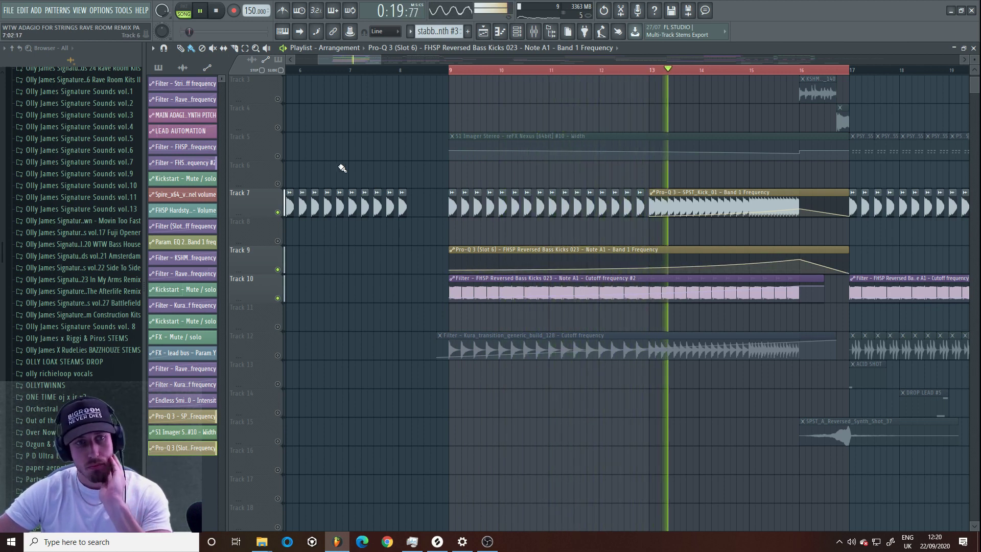
- Unmute the psy bass on Track 5 and the transition build on Track 12, and audition them with the rolls
click(277, 156)
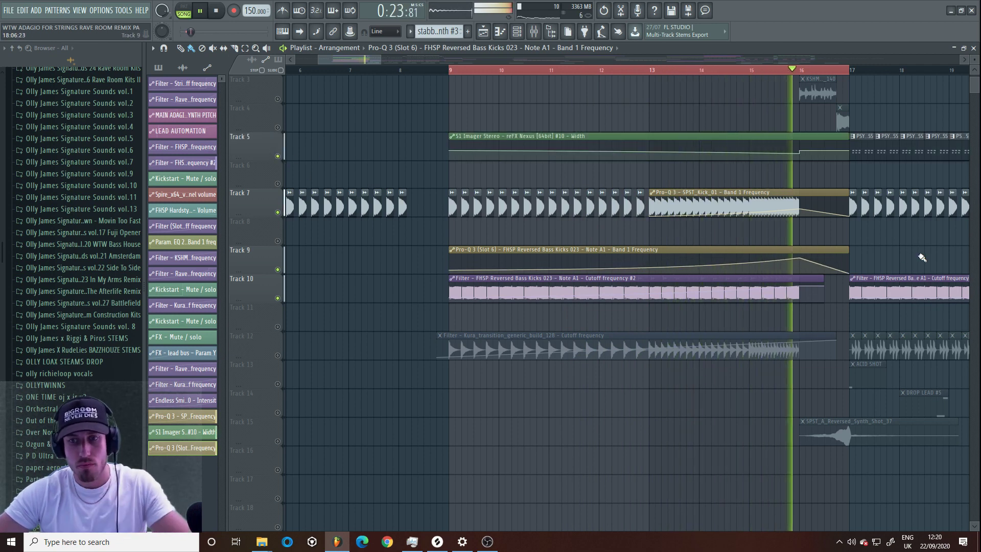
key(space)
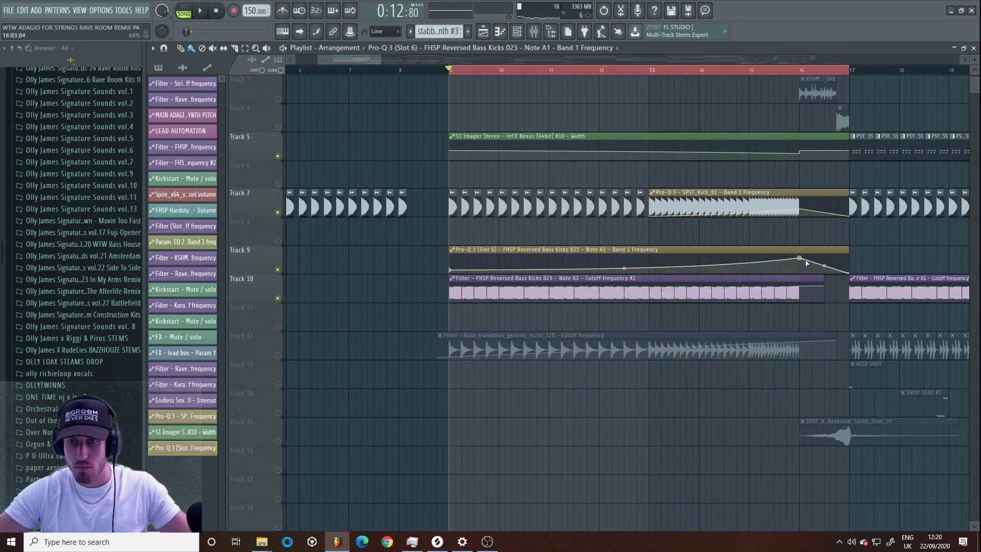
click(278, 355)
key(space)
key(space)
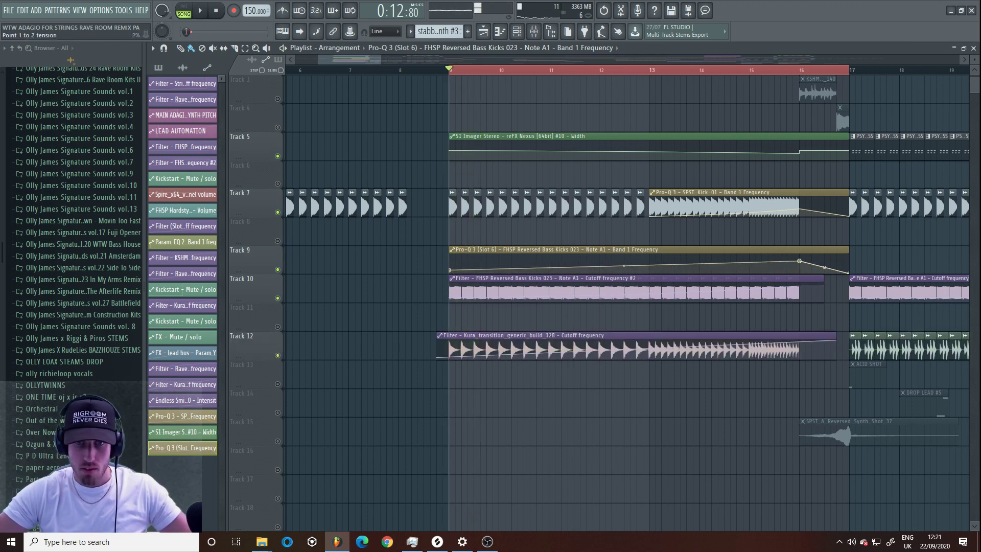
- Raise the start of the Track 9 frequency automation and set its bar 16 point to 53% during playback
key(space)
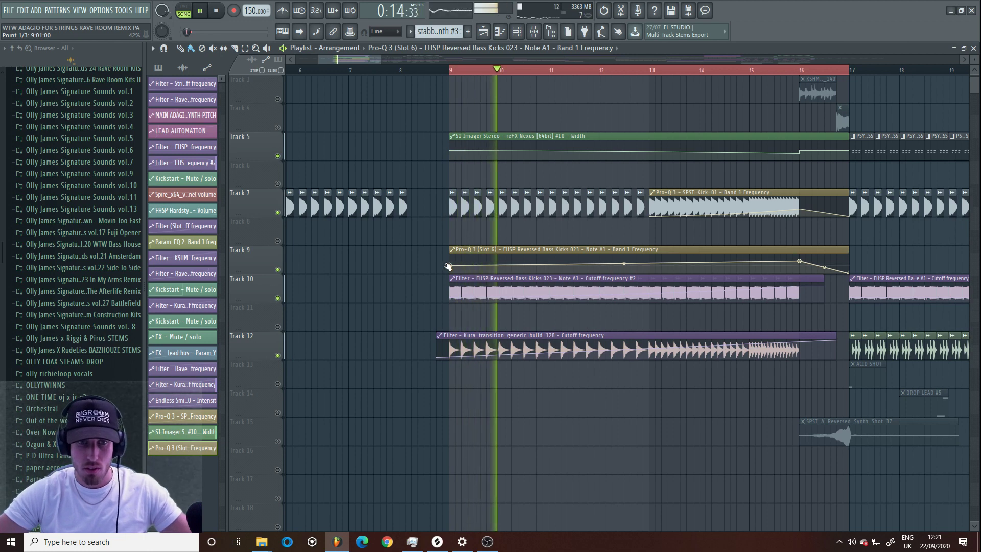
mouse_move(450, 268)
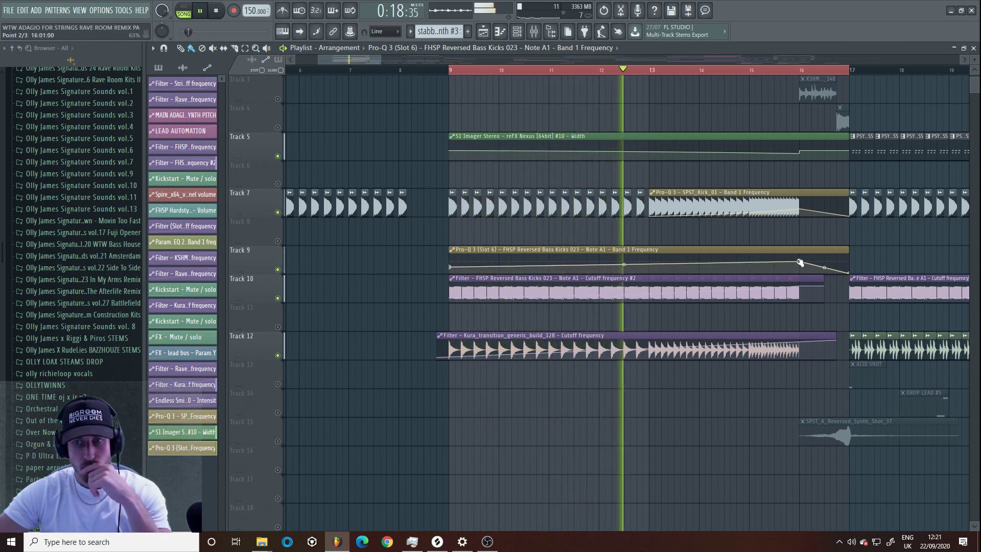
drag(800, 261, 800, 263)
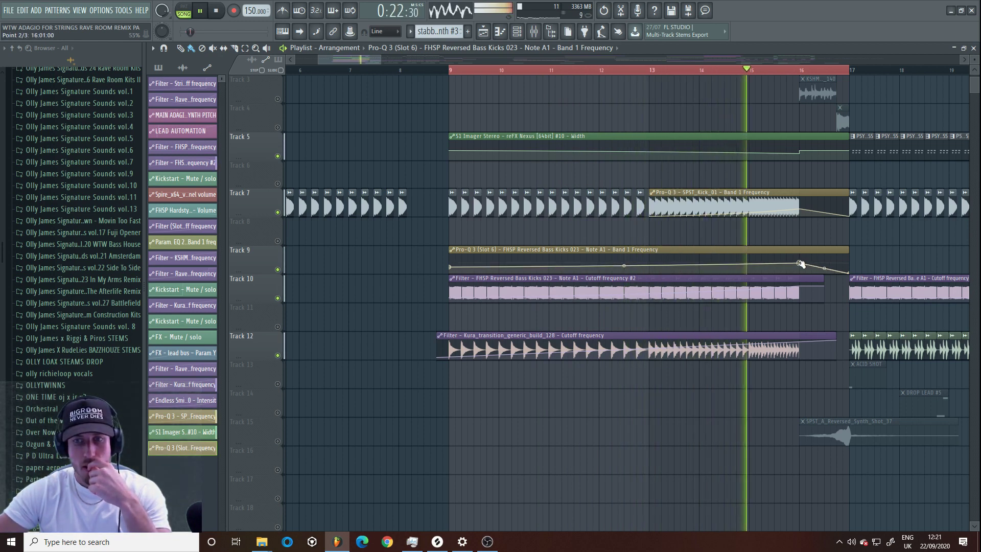
drag(382, 63, 484, 66)
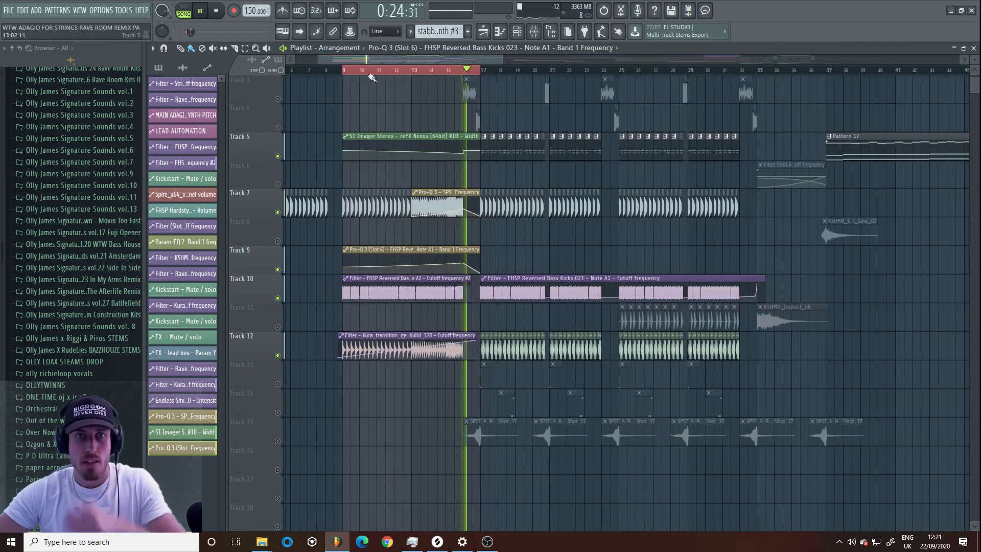
key(space)
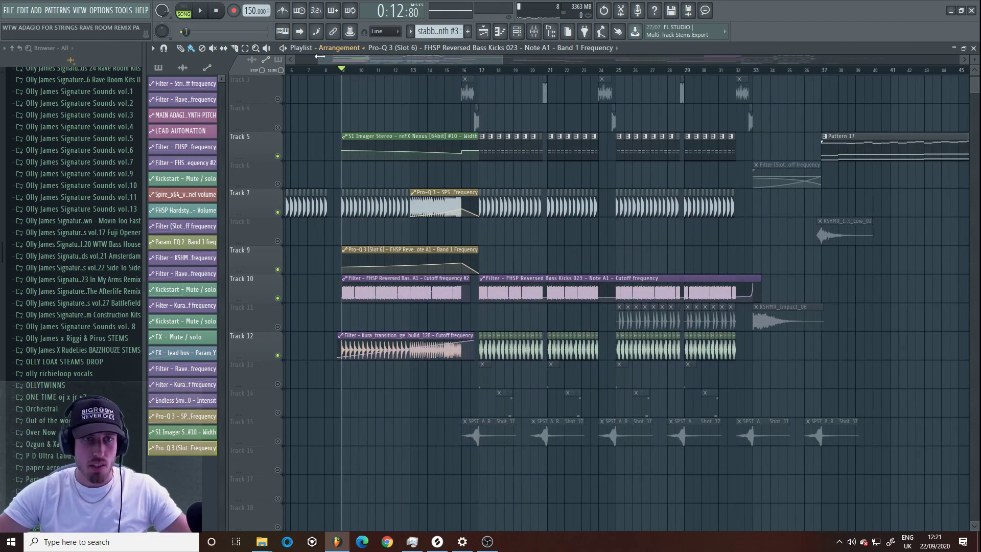
- Unmute Tracks 3 and 4 and place a copy of the Track 15 reversed synth shot in the build
drag(320, 56, 366, 64)
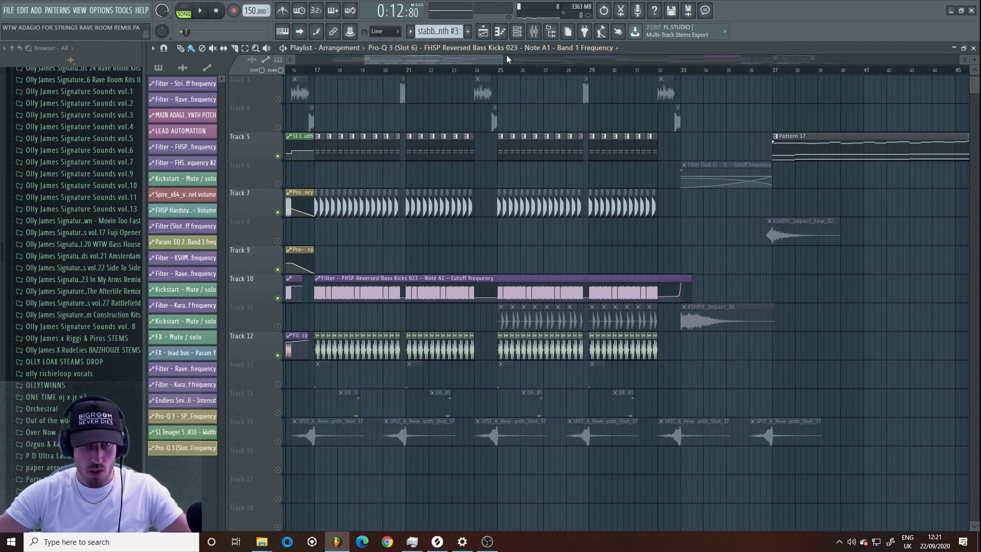
drag(508, 59, 364, 60)
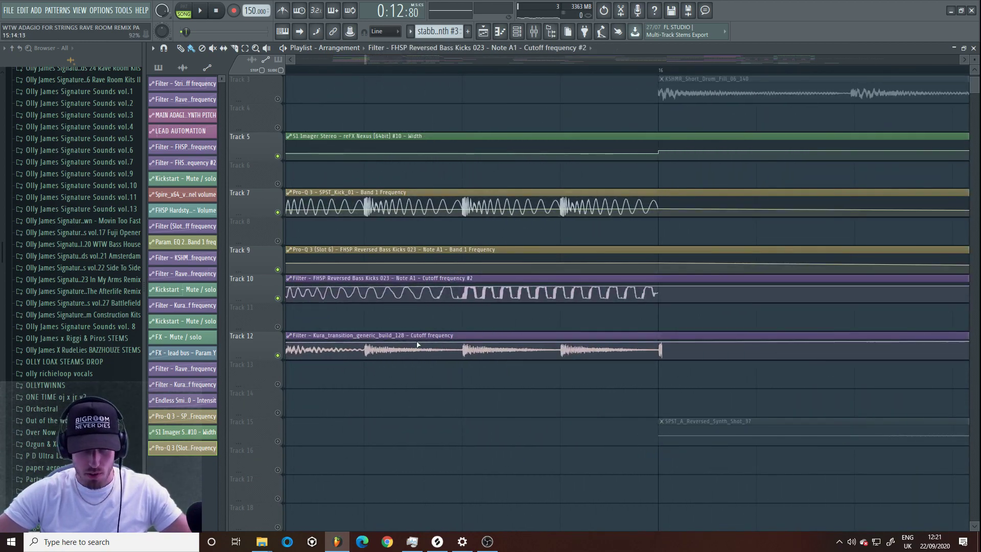
click(458, 32)
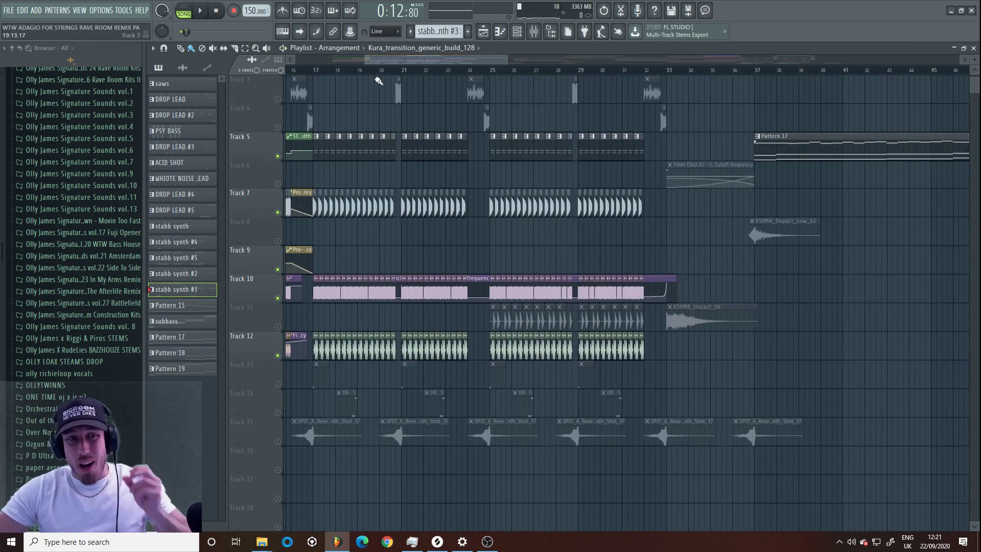
drag(364, 59, 364, 242)
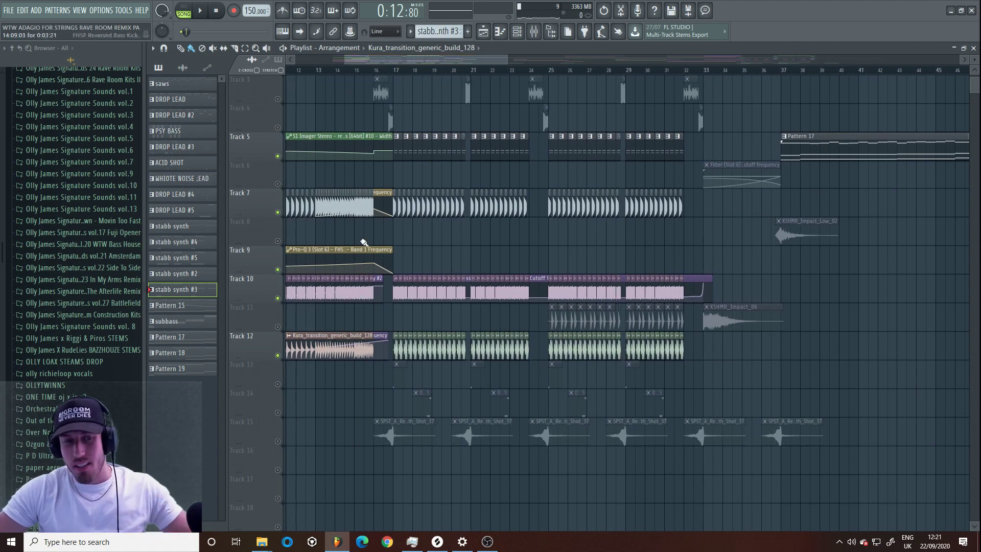
drag(365, 62, 475, 328)
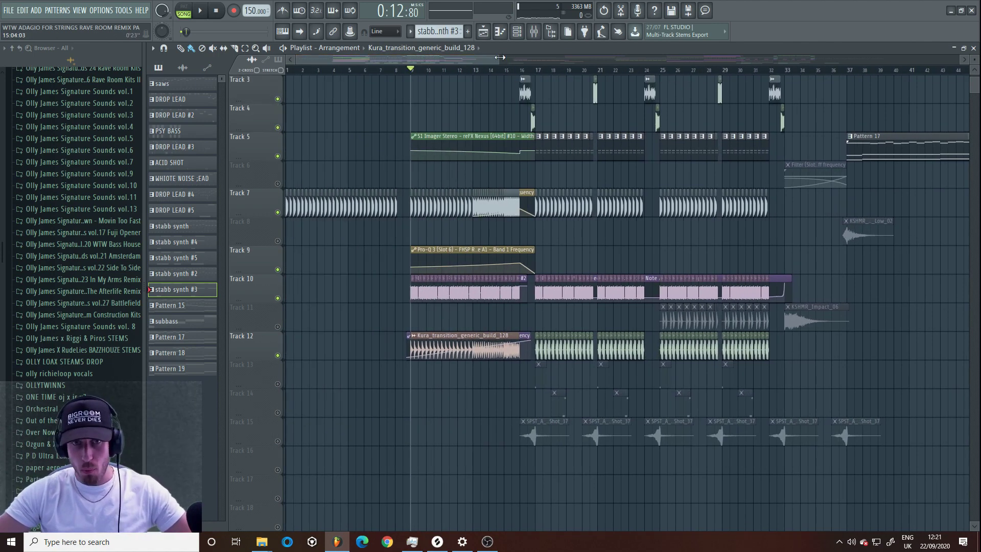
drag(500, 57, 569, 231)
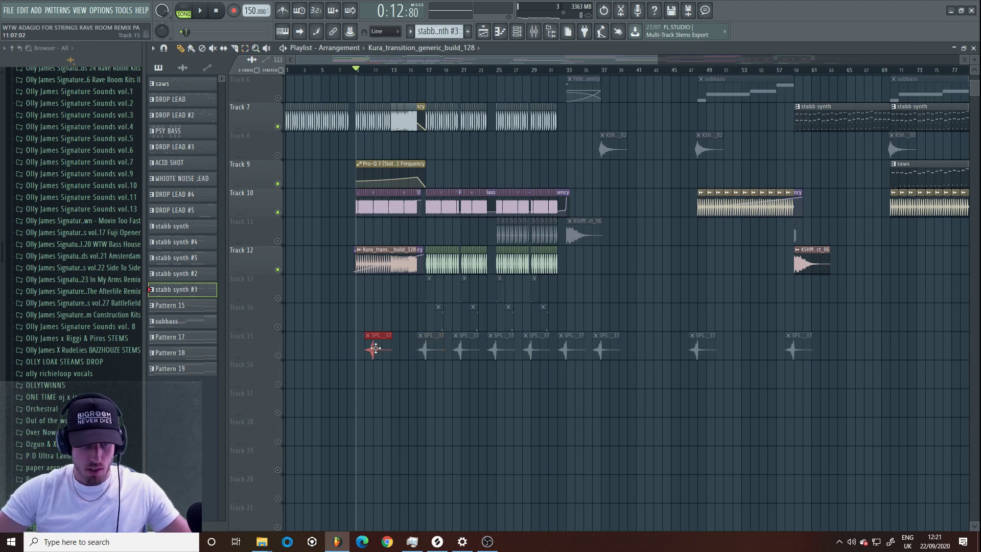
- Audition the build from bar 8 with Track 15 unmuted while browsing the Olly James sample folders
key(space)
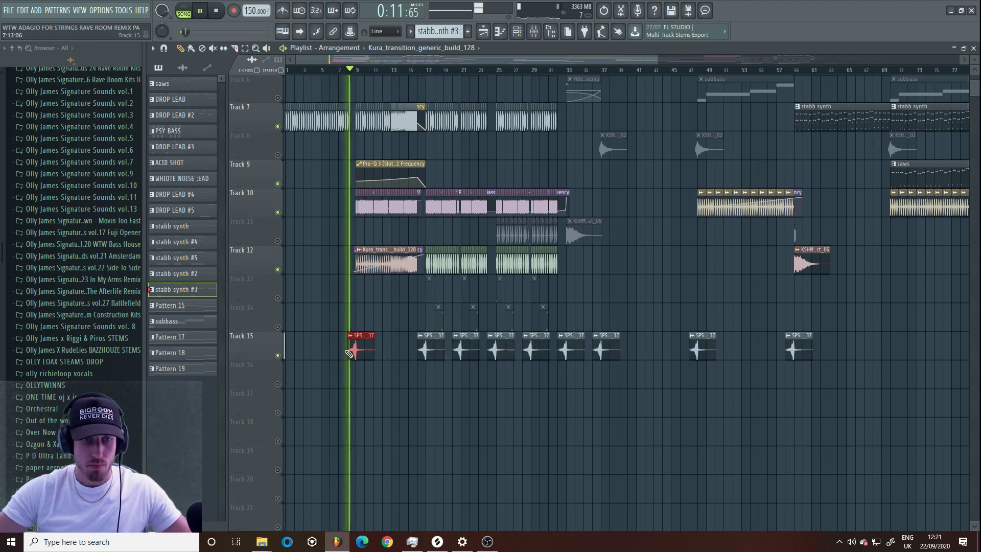
scroll(1, 249, up, 3)
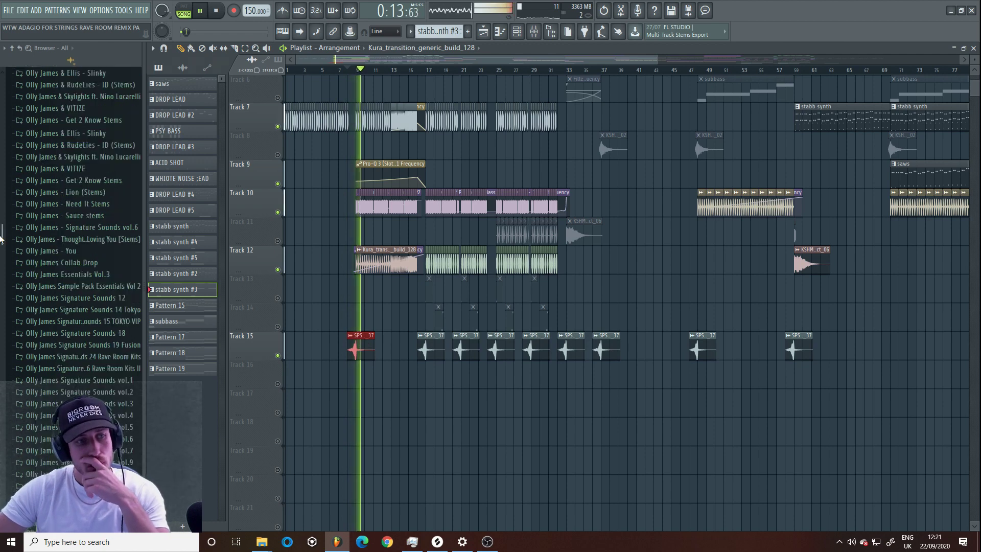
scroll(1, 249, up, 5)
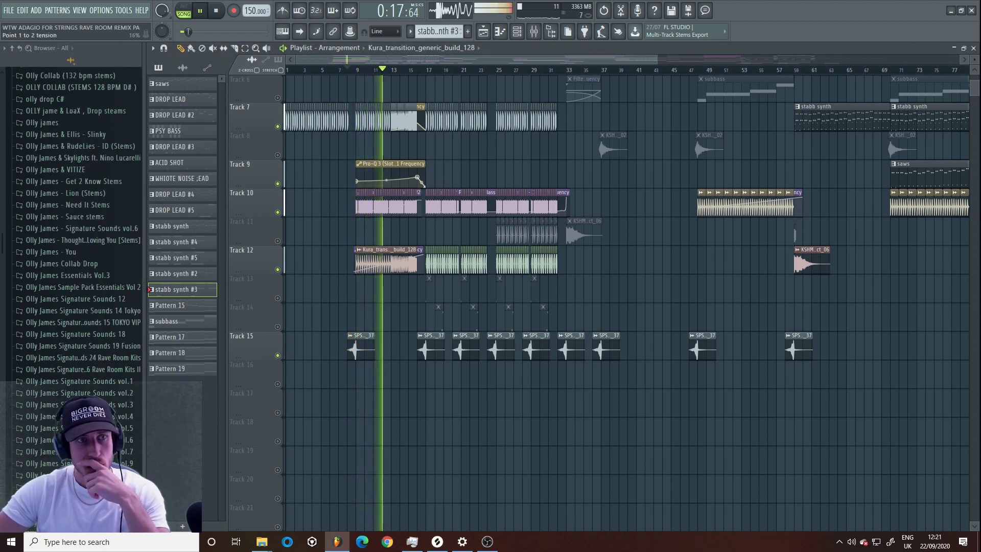
scroll(658, 75, up, 5)
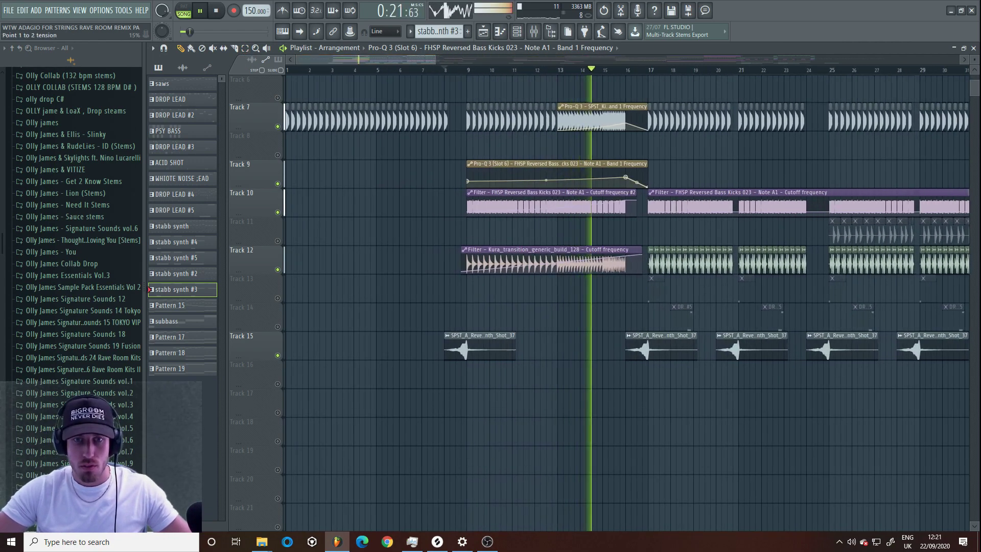
key(space)
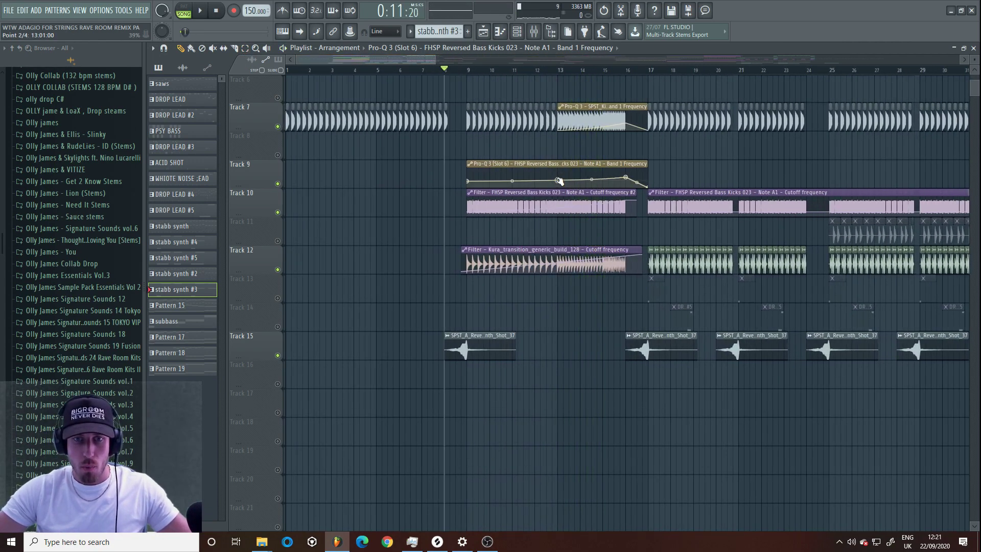
- Create a step at bar 13 in the Track 9 frequency automation, set its upper point to 50%, and audition the change
key(space)
right_click(558, 180)
drag(558, 180, 560, 177)
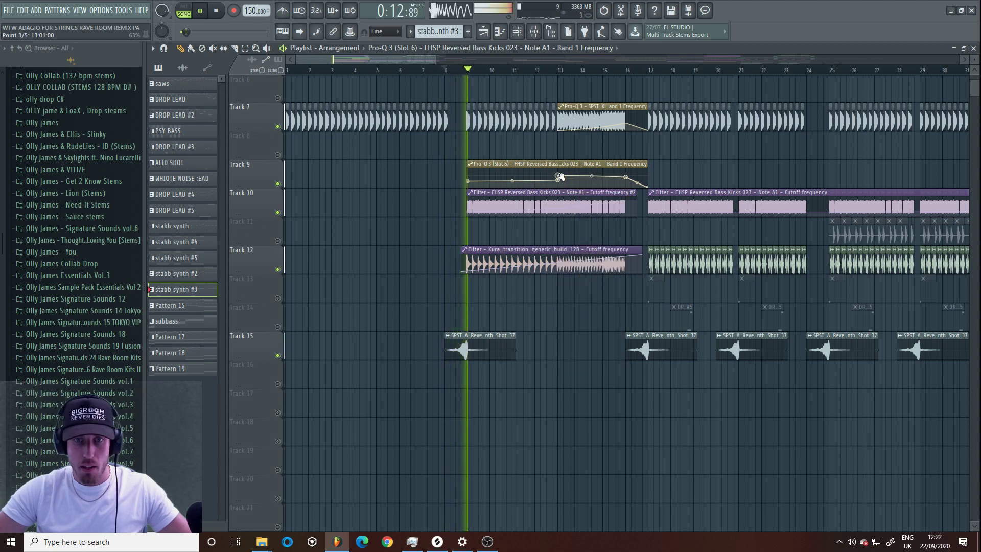
key(space)
key(space)
click(543, 70)
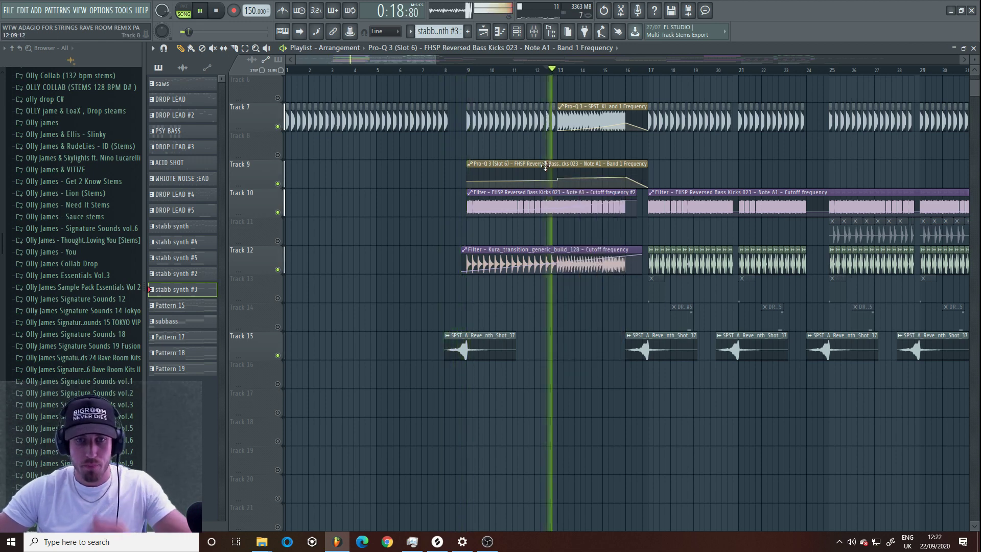
key(space)
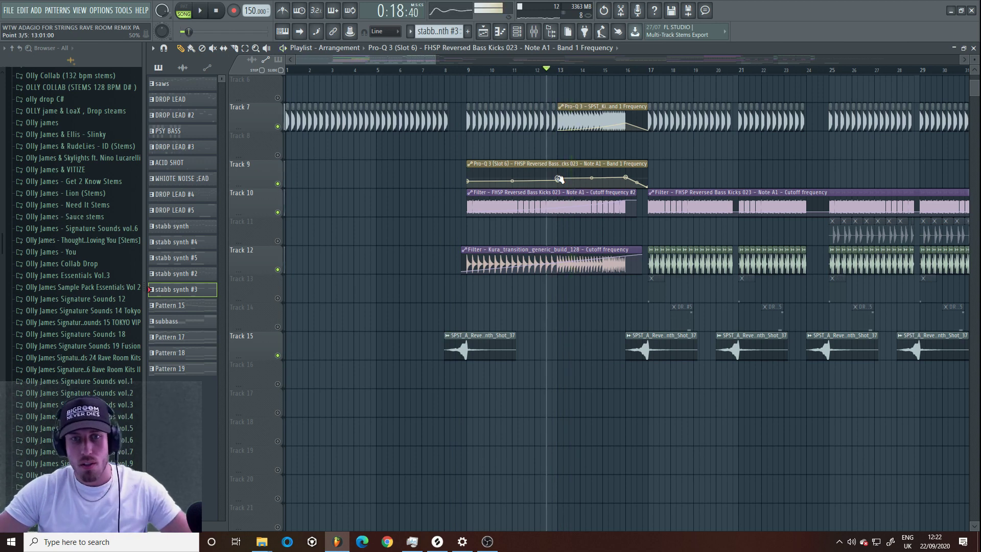
key(space)
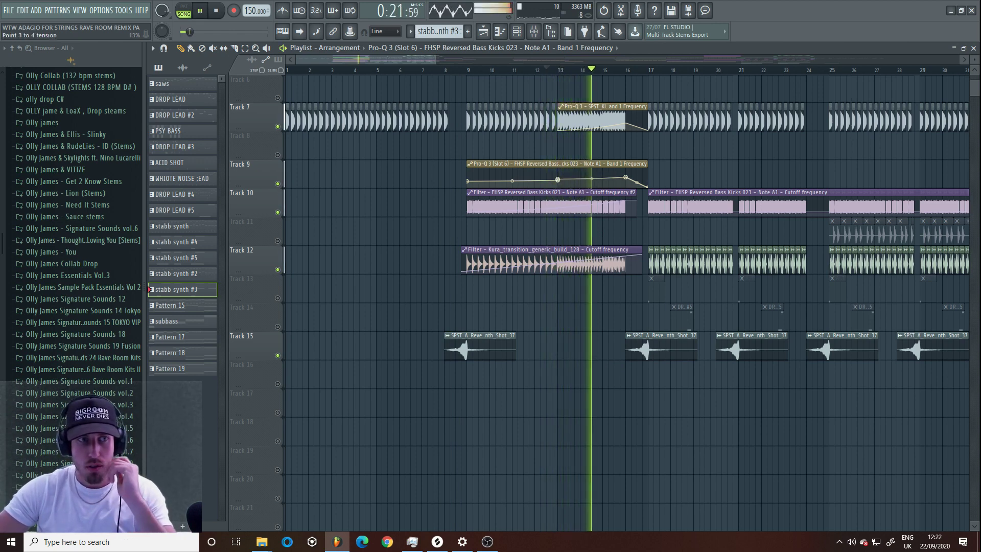
- Unmute Tracks 13 and 14 and inspect the FHSP Reversed Bass Kicks 023 sample's channel settings
scroll(502, 213, down, 4)
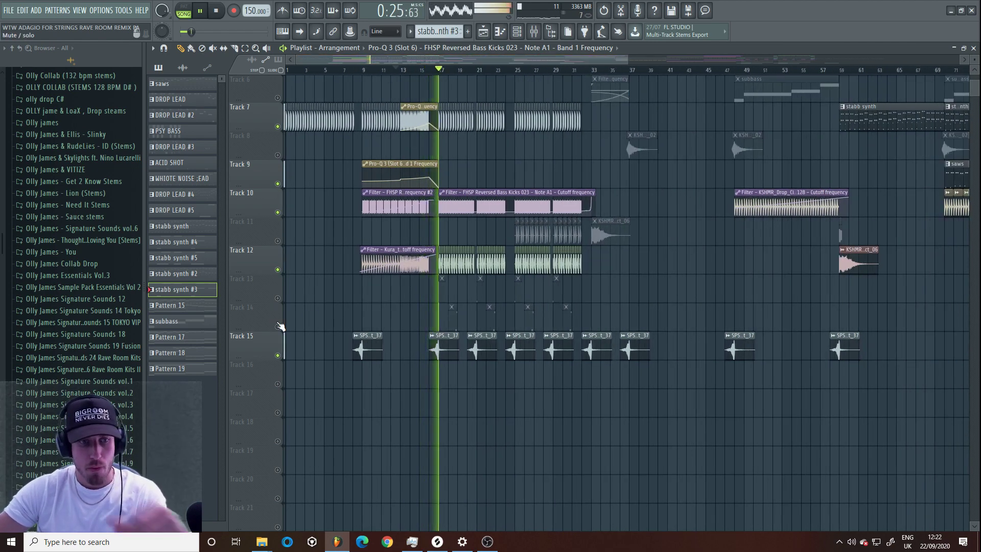
click(278, 298)
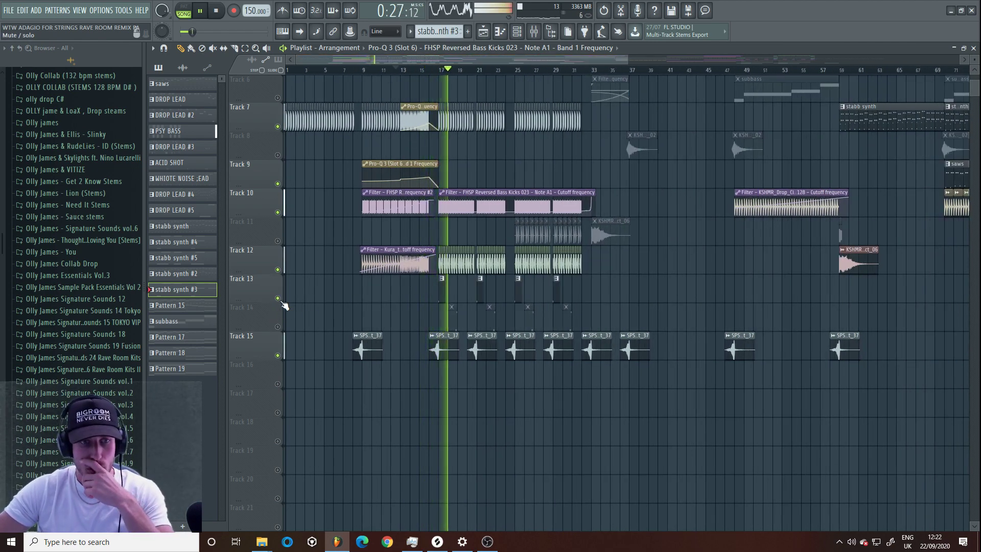
click(481, 283)
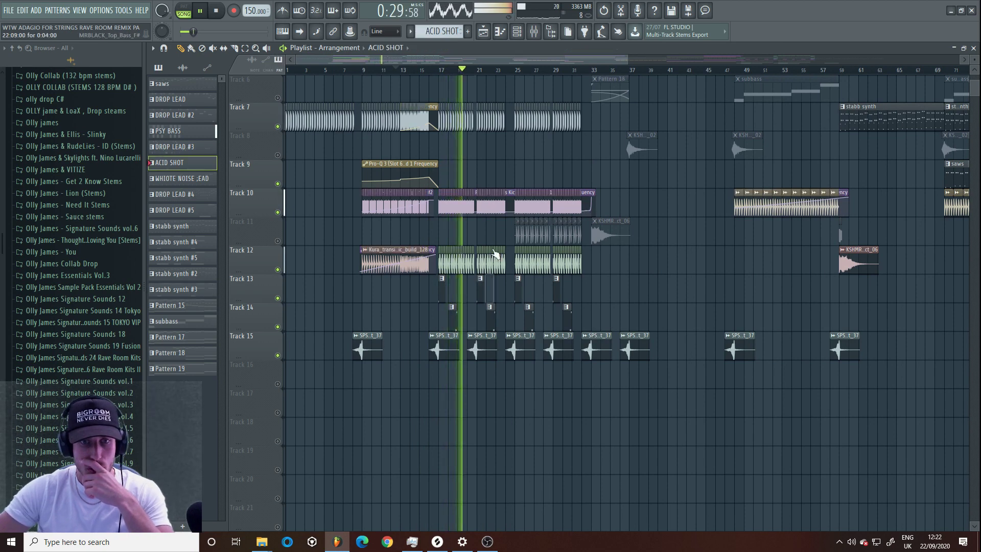
double_click(490, 307)
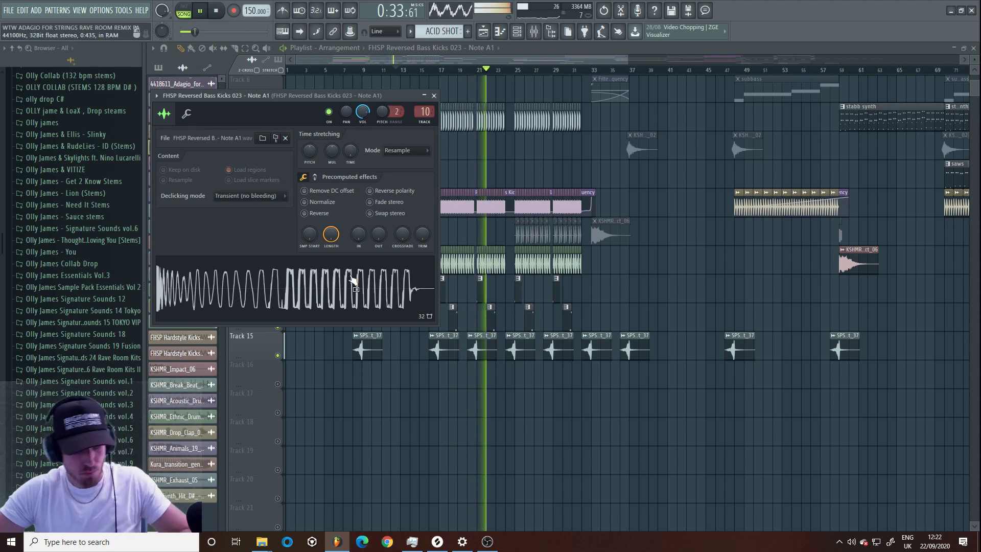
key(Escape)
- Unmute Track 11 and inspect the BBM2_Kit3_Tom_Loop_123 sample's channel settings
scroll(286, 240, down, 2)
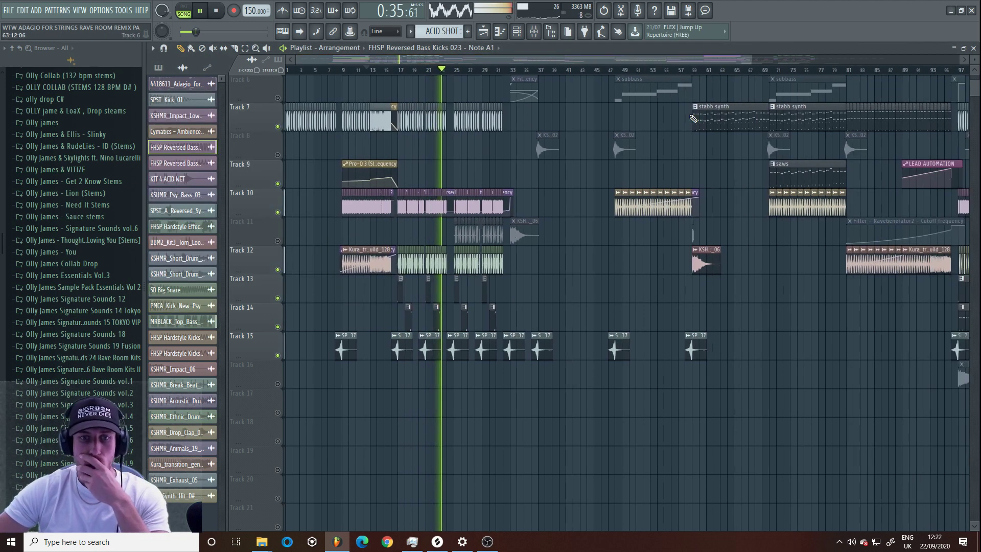
click(279, 240)
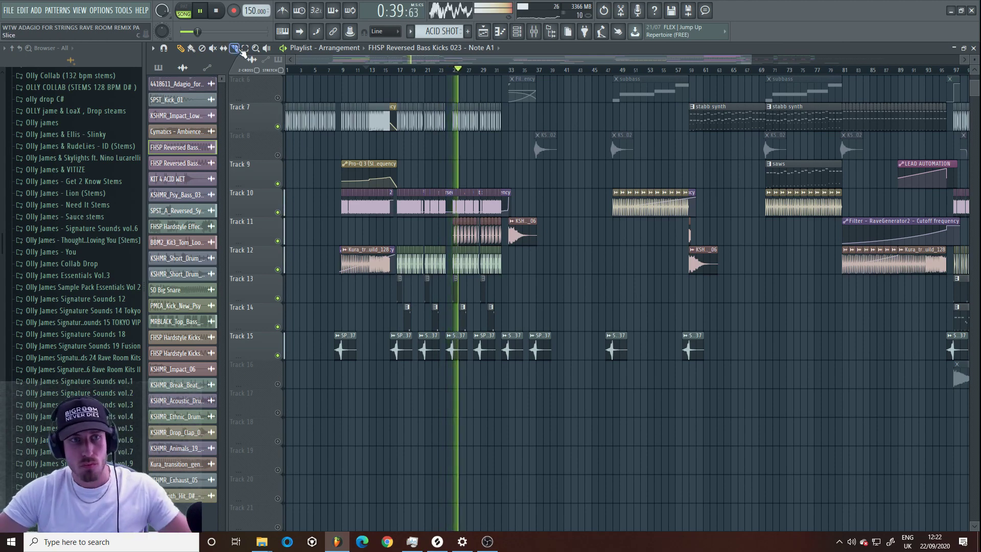
double_click(463, 241)
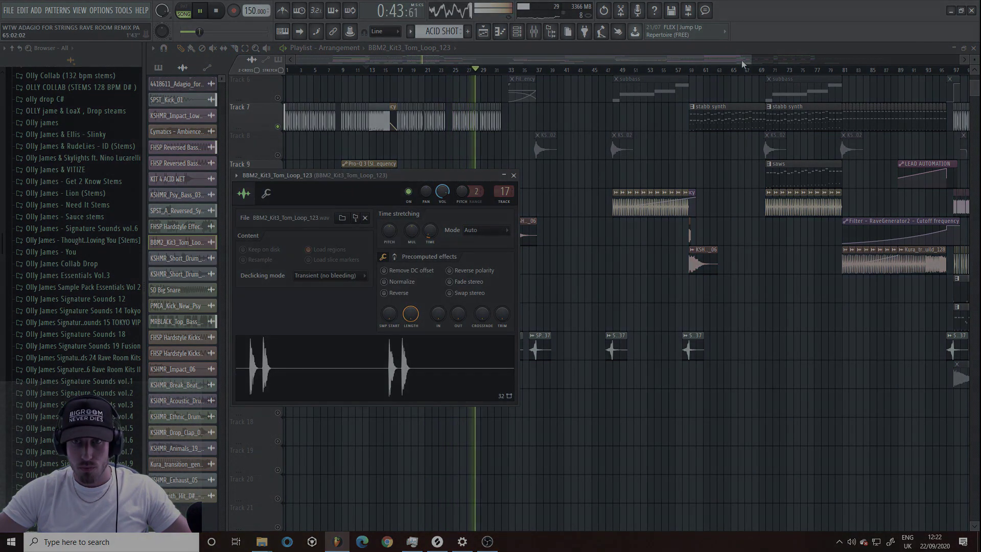
key(Escape)
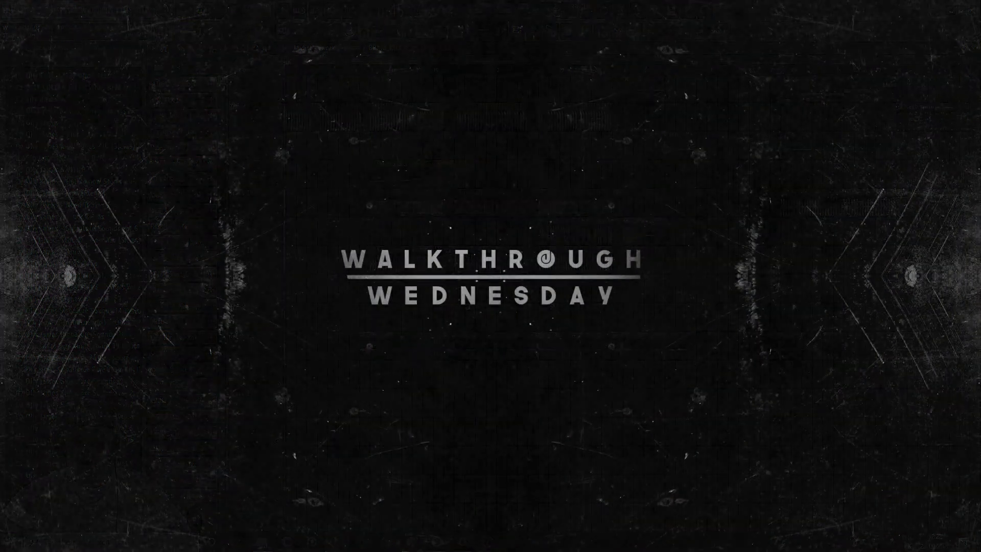